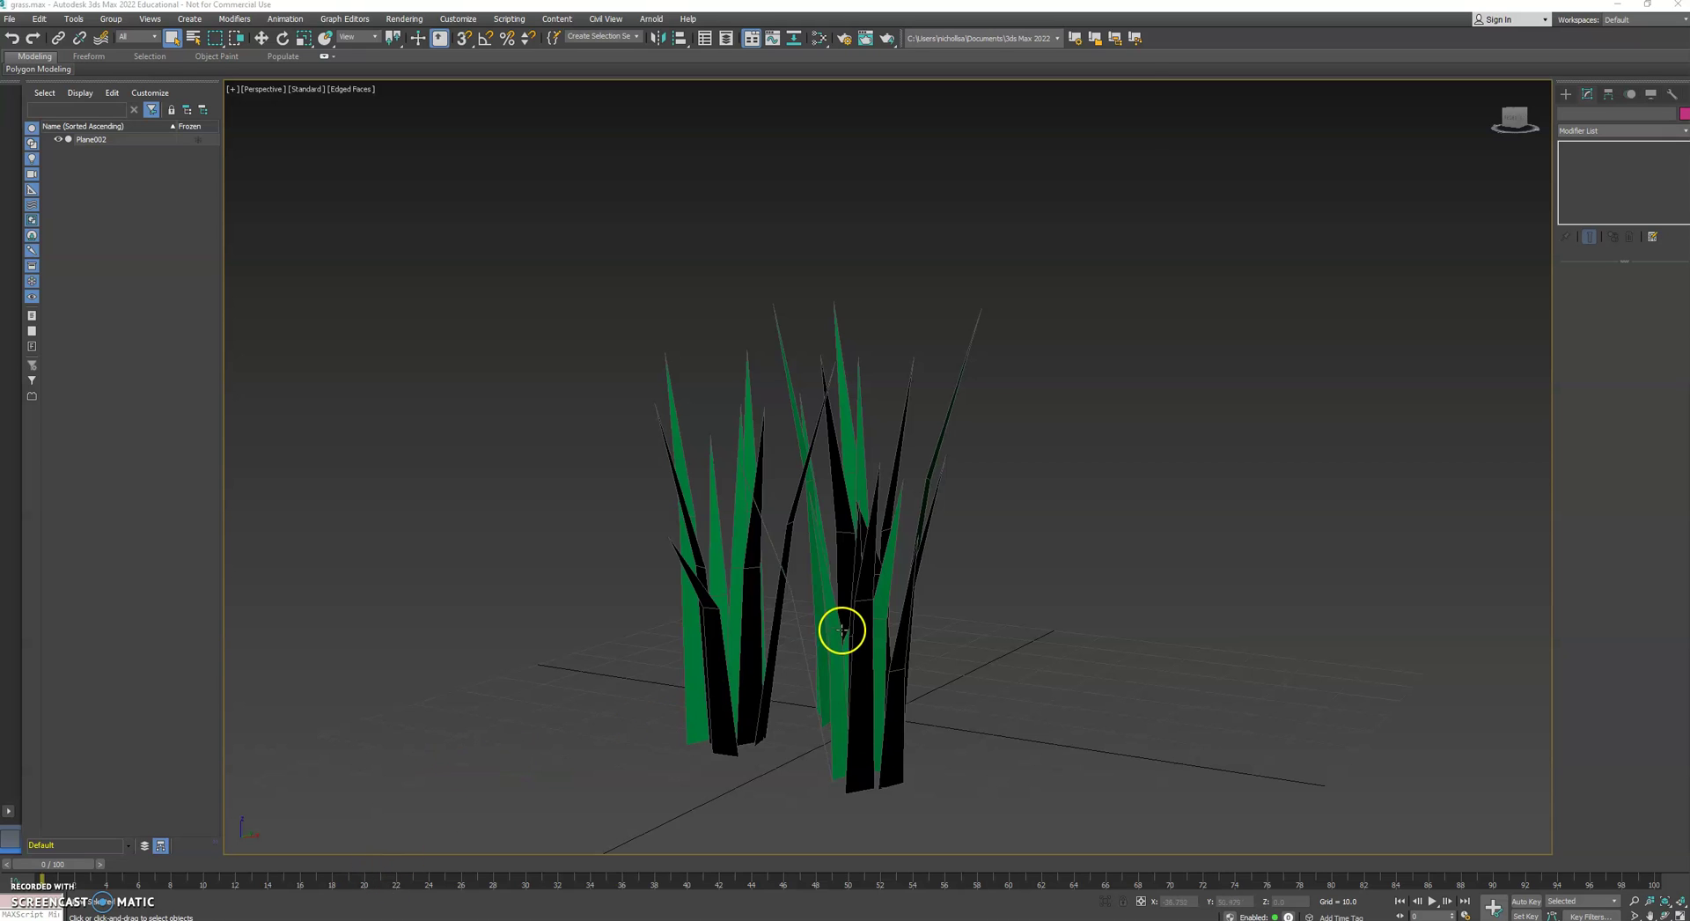
- Examine the low-poly grass clump from several angles
{"action": "middle_click_drag", "start_coordinate": [853, 596], "coordinate": [883, 562]}
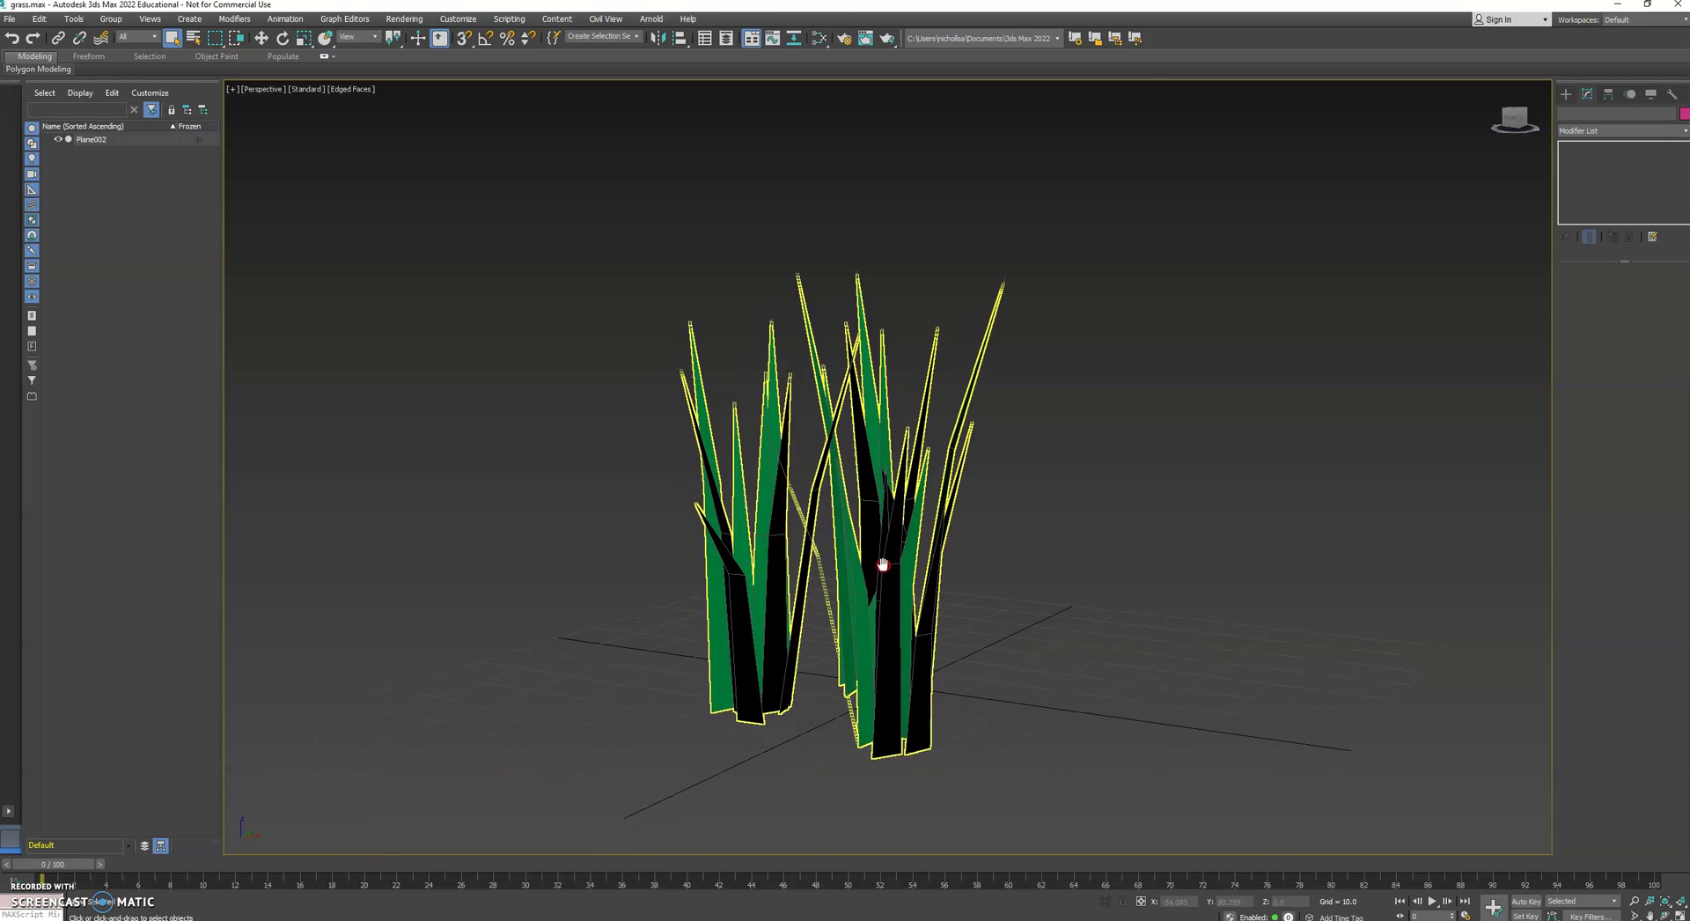
{"action": "right_click", "coordinate": [1022, 533]}
{"action": "mouse_move", "coordinate": [998, 537]}
{"action": "middle_mouse_down"}
{"action": "mouse_move", "coordinate": [847, 565]}
{"action": "mouse_move", "coordinate": [1011, 539]}
{"action": "middle_mouse_up"}
{"action": "left_click", "coordinate": [904, 562]}
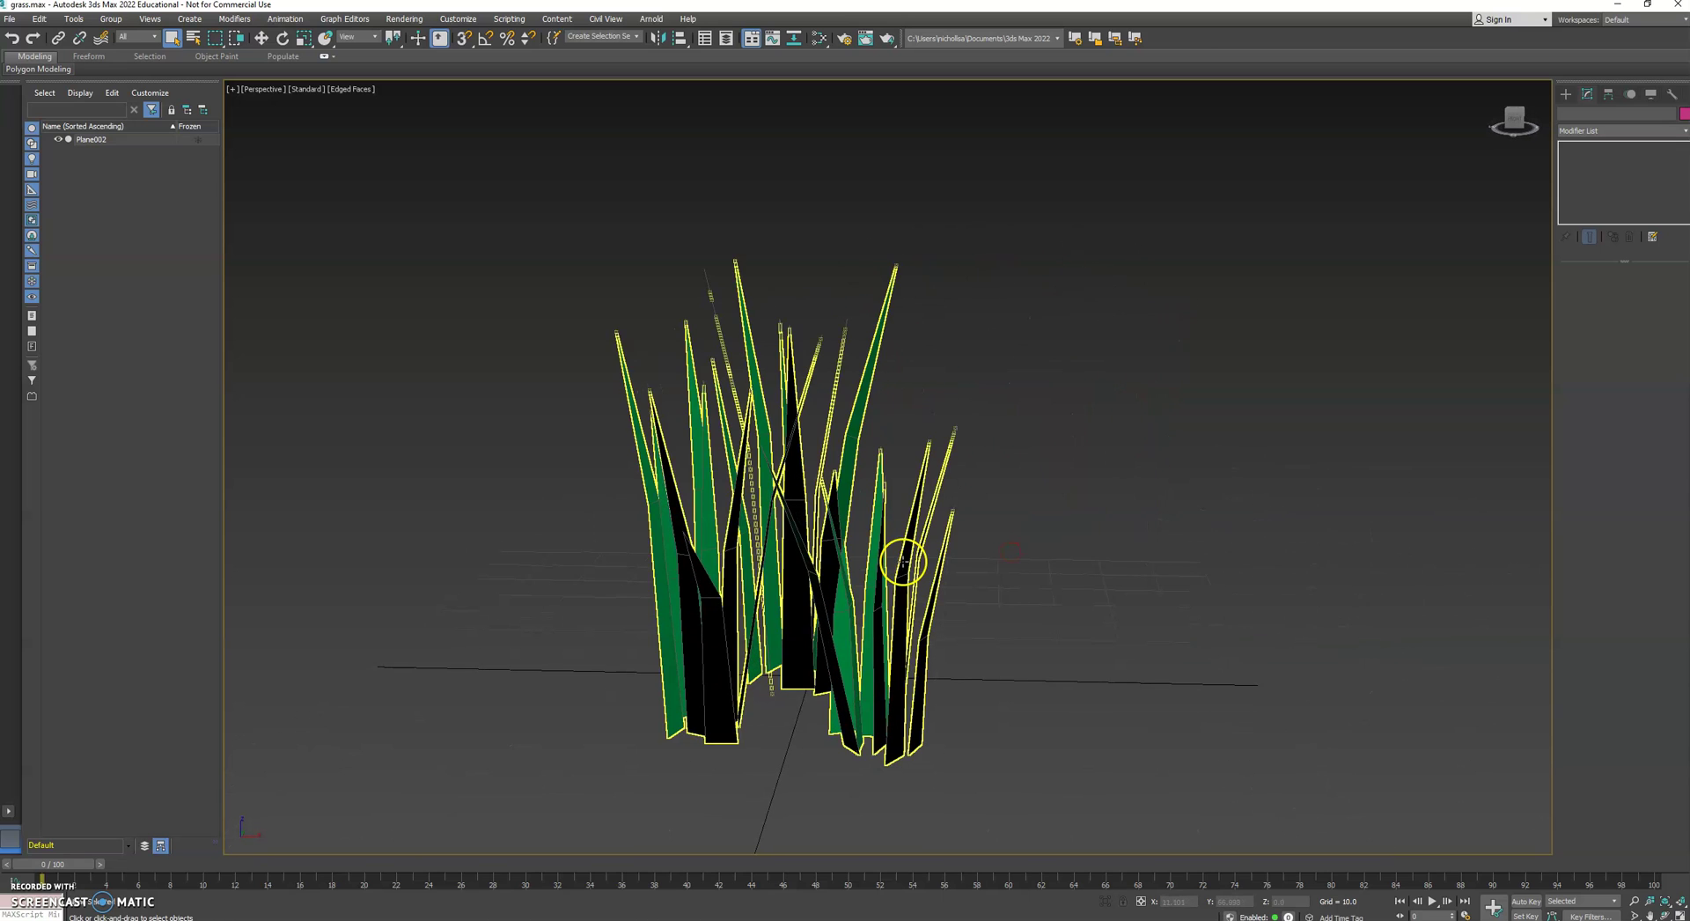
{"action": "middle_click_drag", "start_coordinate": [1001, 591], "coordinate": [910, 532], "text": "alt"}
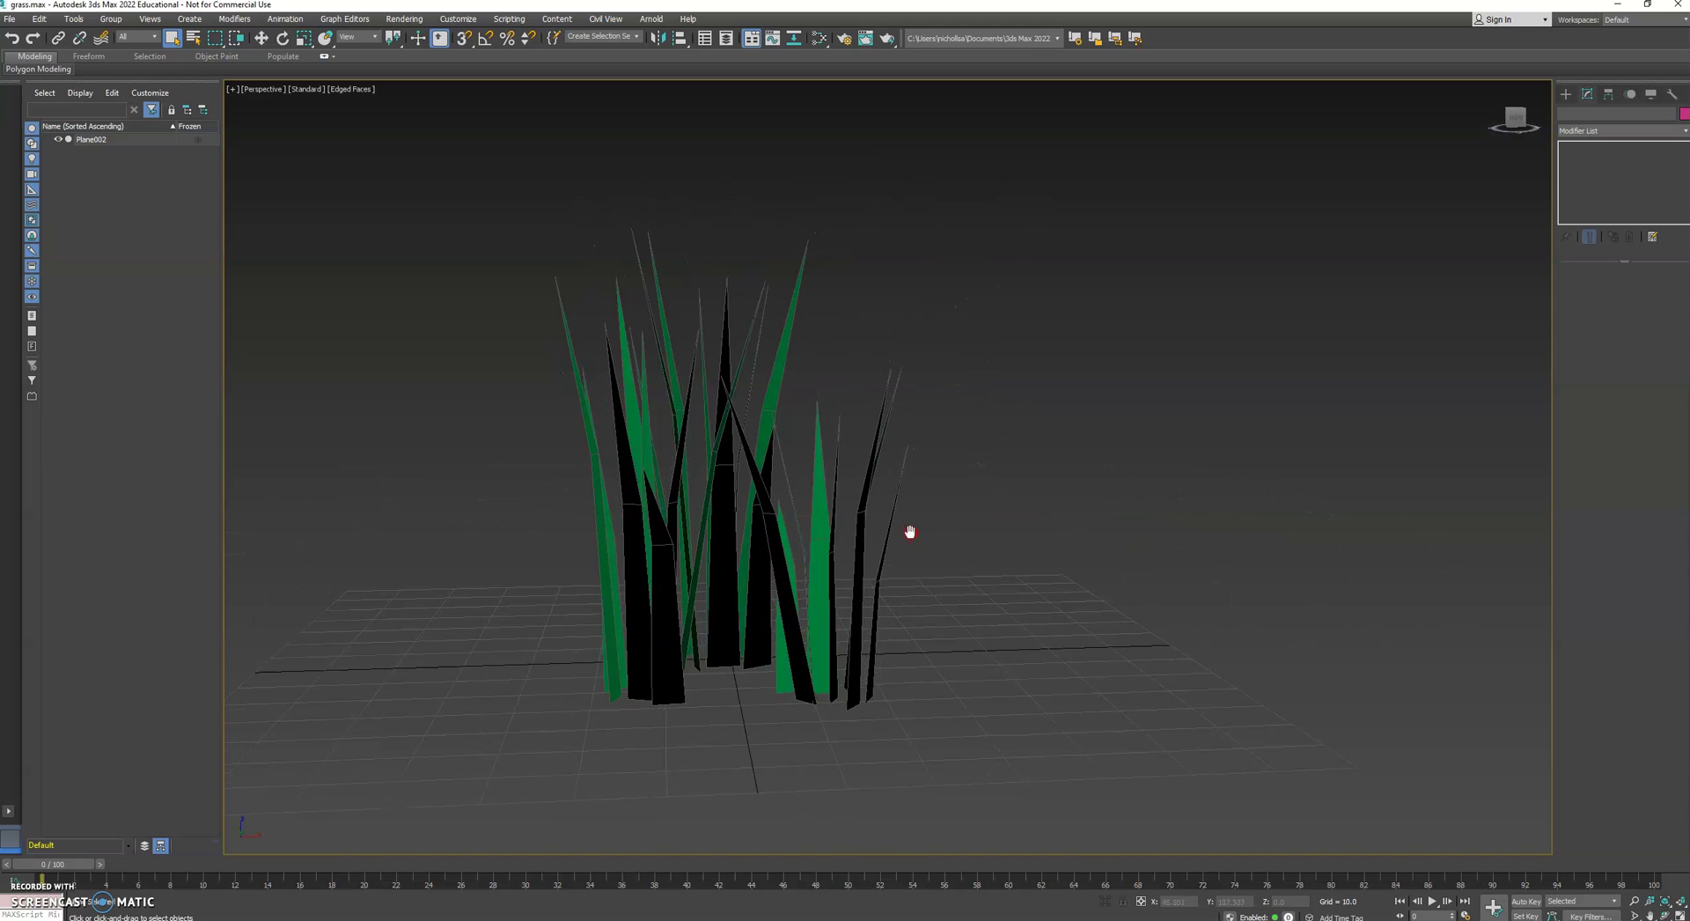
{"action": "left_click", "coordinate": [838, 583]}
{"action": "middle_click_drag", "start_coordinate": [838, 583], "coordinate": [600, 701], "text": "alt"}
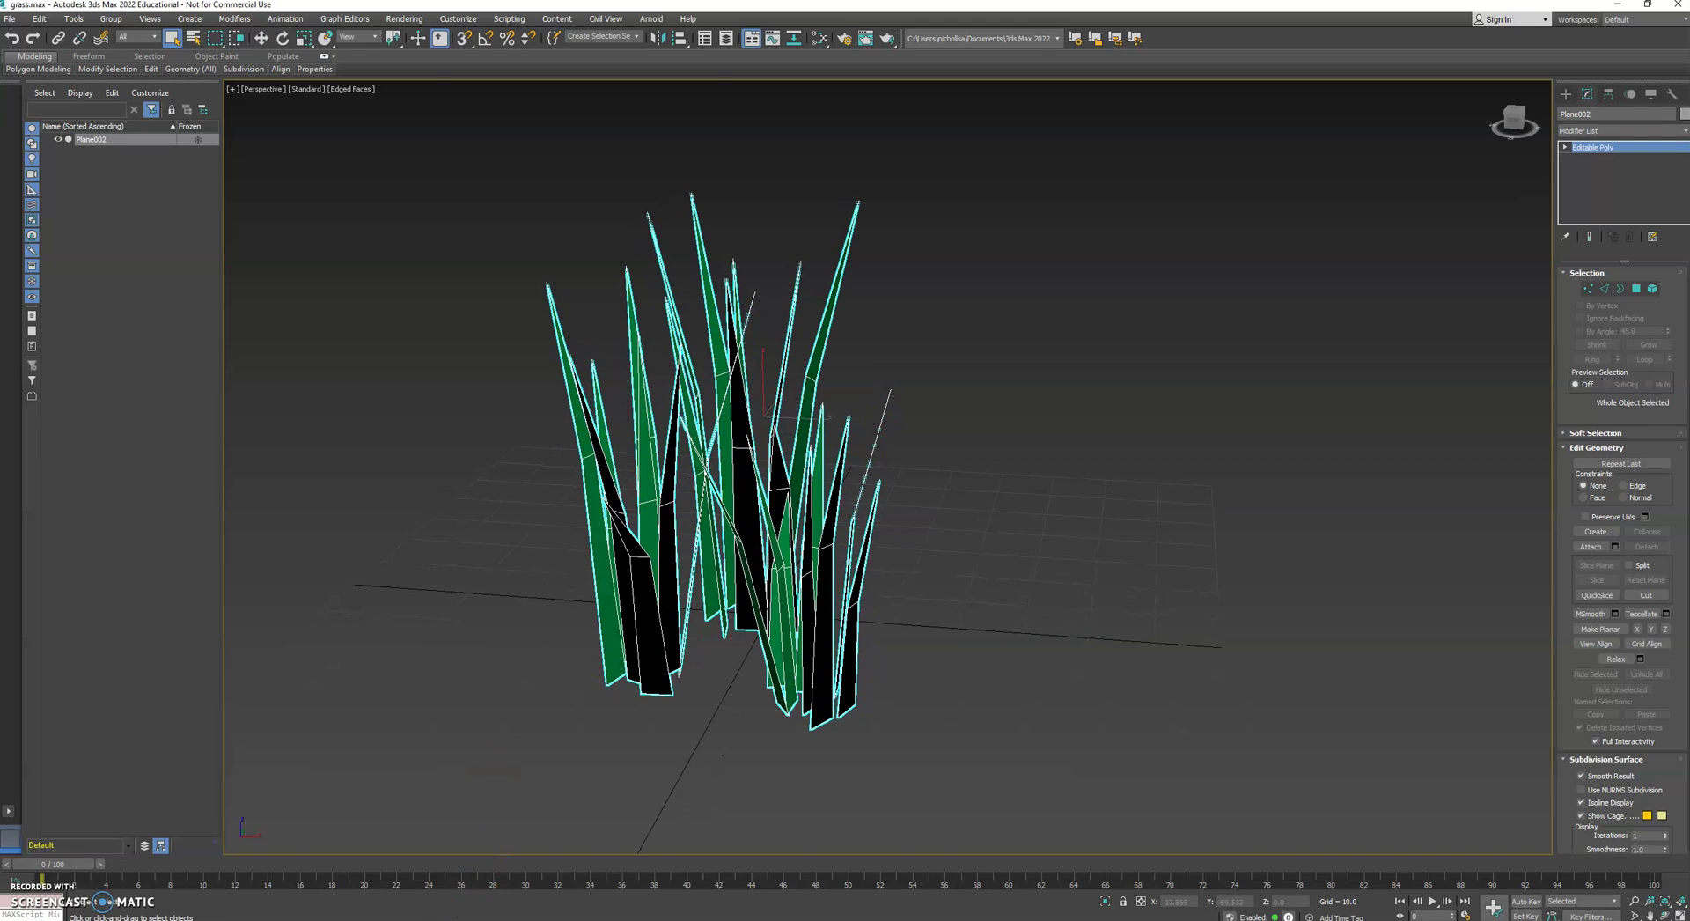
{"action": "left_click", "coordinate": [436, 915]}
{"action": "left_click", "coordinate": [865, 416]}
{"action": "right_click_drag", "start_coordinate": [865, 417], "coordinate": [978, 389]}
{"action": "mouse_move", "coordinate": [978, 388]}
{"action": "left_mouse_down"}
{"action": "mouse_move", "coordinate": [943, 396]}
{"action": "mouse_move", "coordinate": [1189, 416]}
{"action": "mouse_move", "coordinate": [989, 391]}
{"action": "left_mouse_up"}
- Create a long, narrow plane primitive on the grid beside the grass clump, about 48 long and 2.7 wide
{"action": "left_click", "coordinate": [1566, 94]}
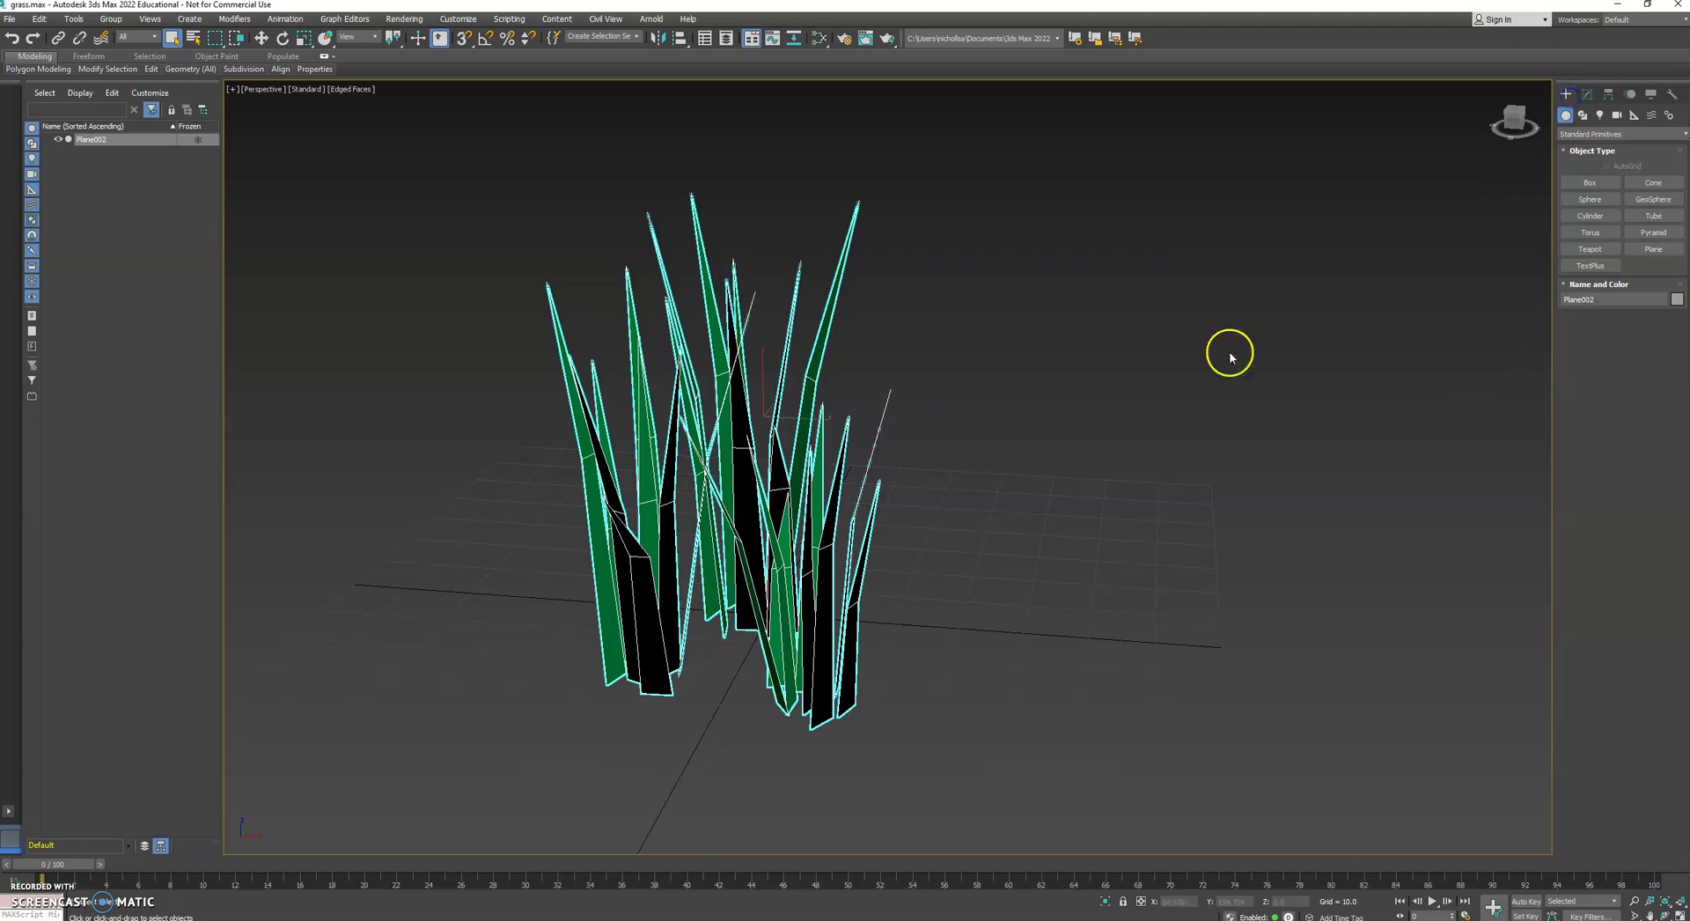
{"action": "middle_click_drag", "start_coordinate": [689, 548], "coordinate": [755, 503], "text": "alt"}
{"action": "scroll", "coordinate": [852, 491], "scroll_direction": "up", "scroll_amount": 10}
{"action": "middle_click_drag", "start_coordinate": [943, 518], "coordinate": [924, 530]}
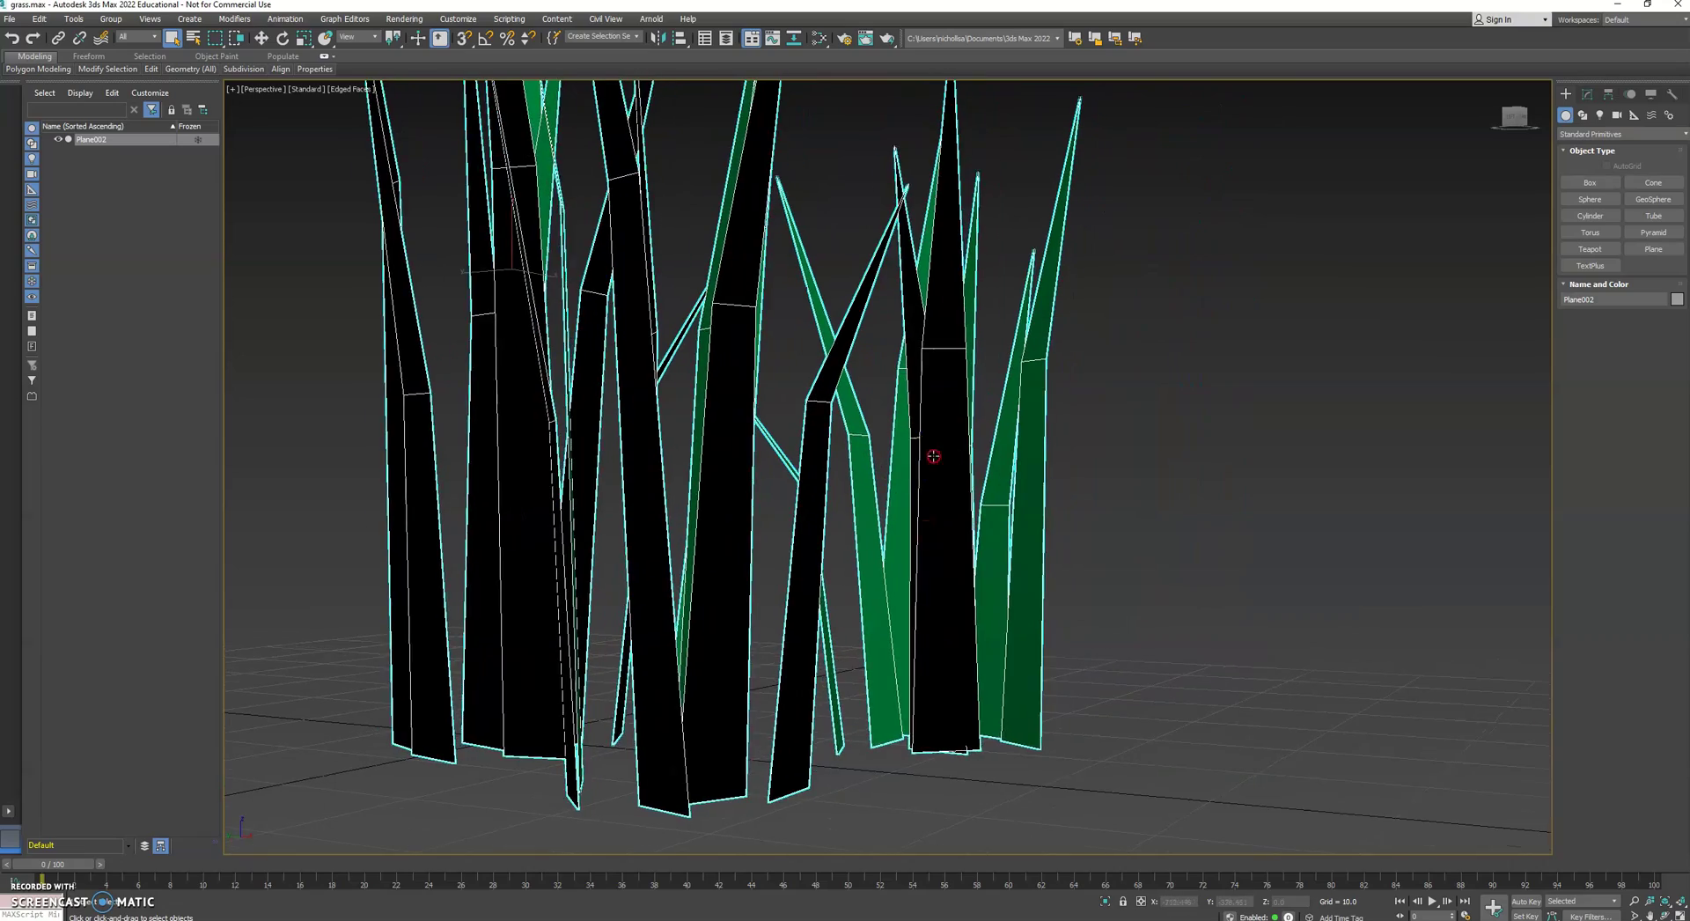
{"action": "middle_click_drag", "start_coordinate": [928, 458], "coordinate": [814, 549], "text": "alt"}
{"action": "left_click", "coordinate": [788, 410]}
{"action": "middle_click_drag", "start_coordinate": [787, 471], "coordinate": [823, 396], "text": "alt"}
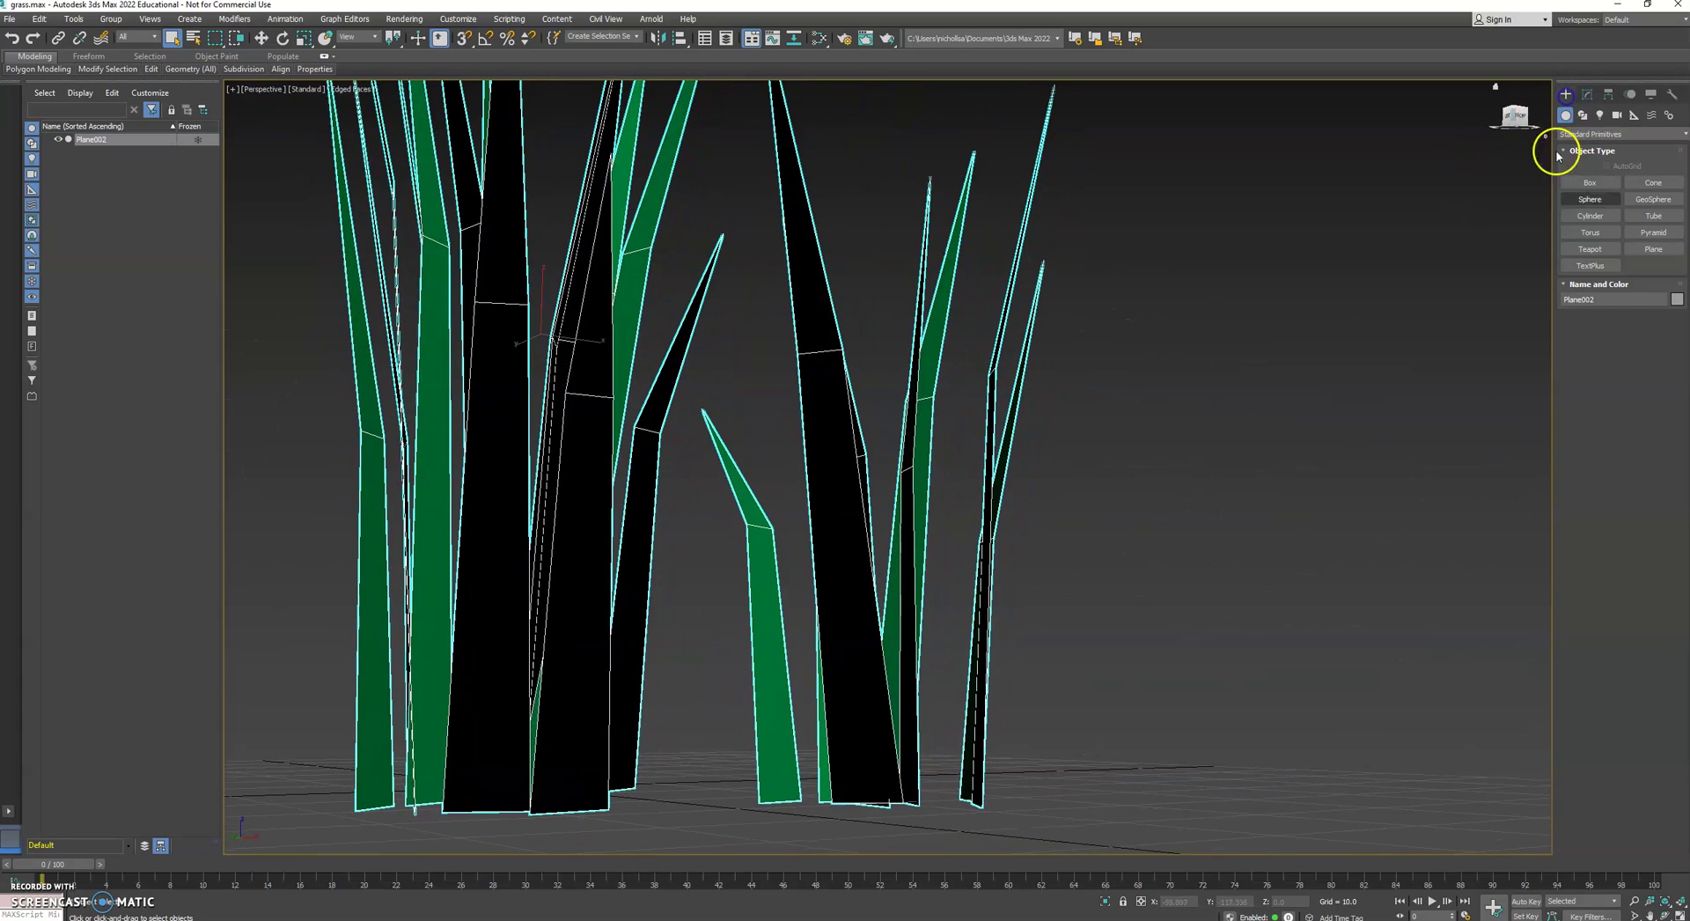
{"action": "left_click", "coordinate": [1651, 250]}
{"action": "middle_click_drag", "start_coordinate": [1260, 465], "coordinate": [1094, 474], "text": "alt"}
{"action": "scroll", "coordinate": [1038, 432], "scroll_direction": "down", "scroll_amount": 4}
{"action": "left_click_drag", "start_coordinate": [914, 406], "coordinate": [1094, 806]}
{"action": "middle_click_drag", "start_coordinate": [1045, 653], "coordinate": [1034, 587]}
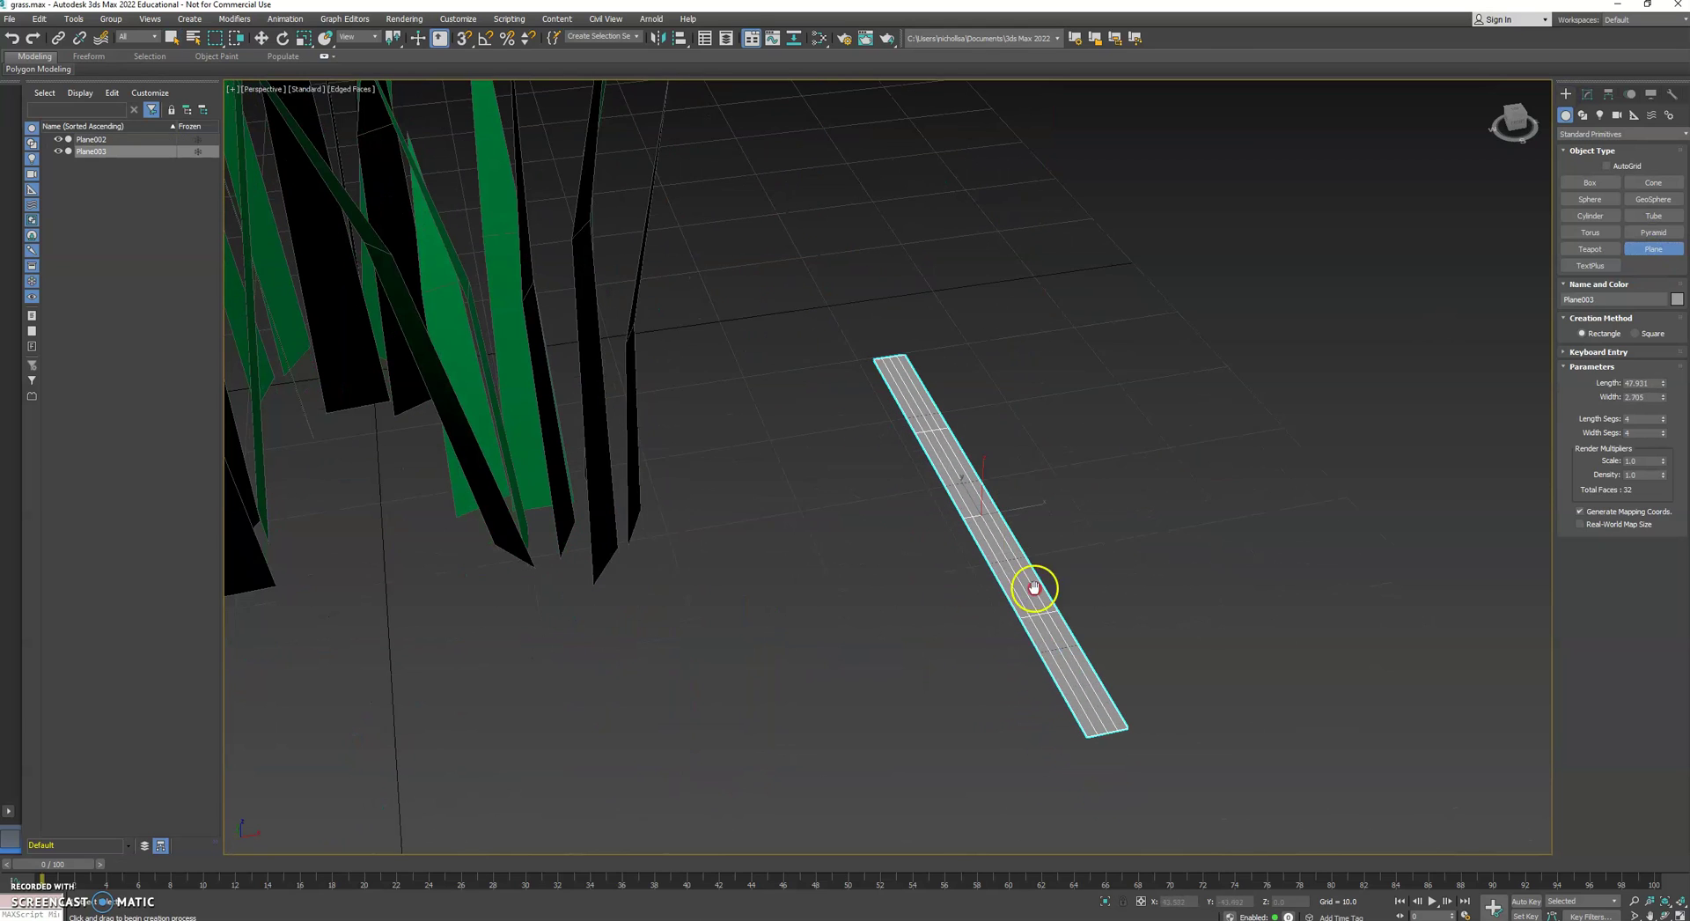
- Set the new plane's length and width segments to 2 each
{"action": "right_click", "coordinate": [1664, 433]}
{"action": "middle_click_drag", "start_coordinate": [1143, 522], "coordinate": [1129, 525]}
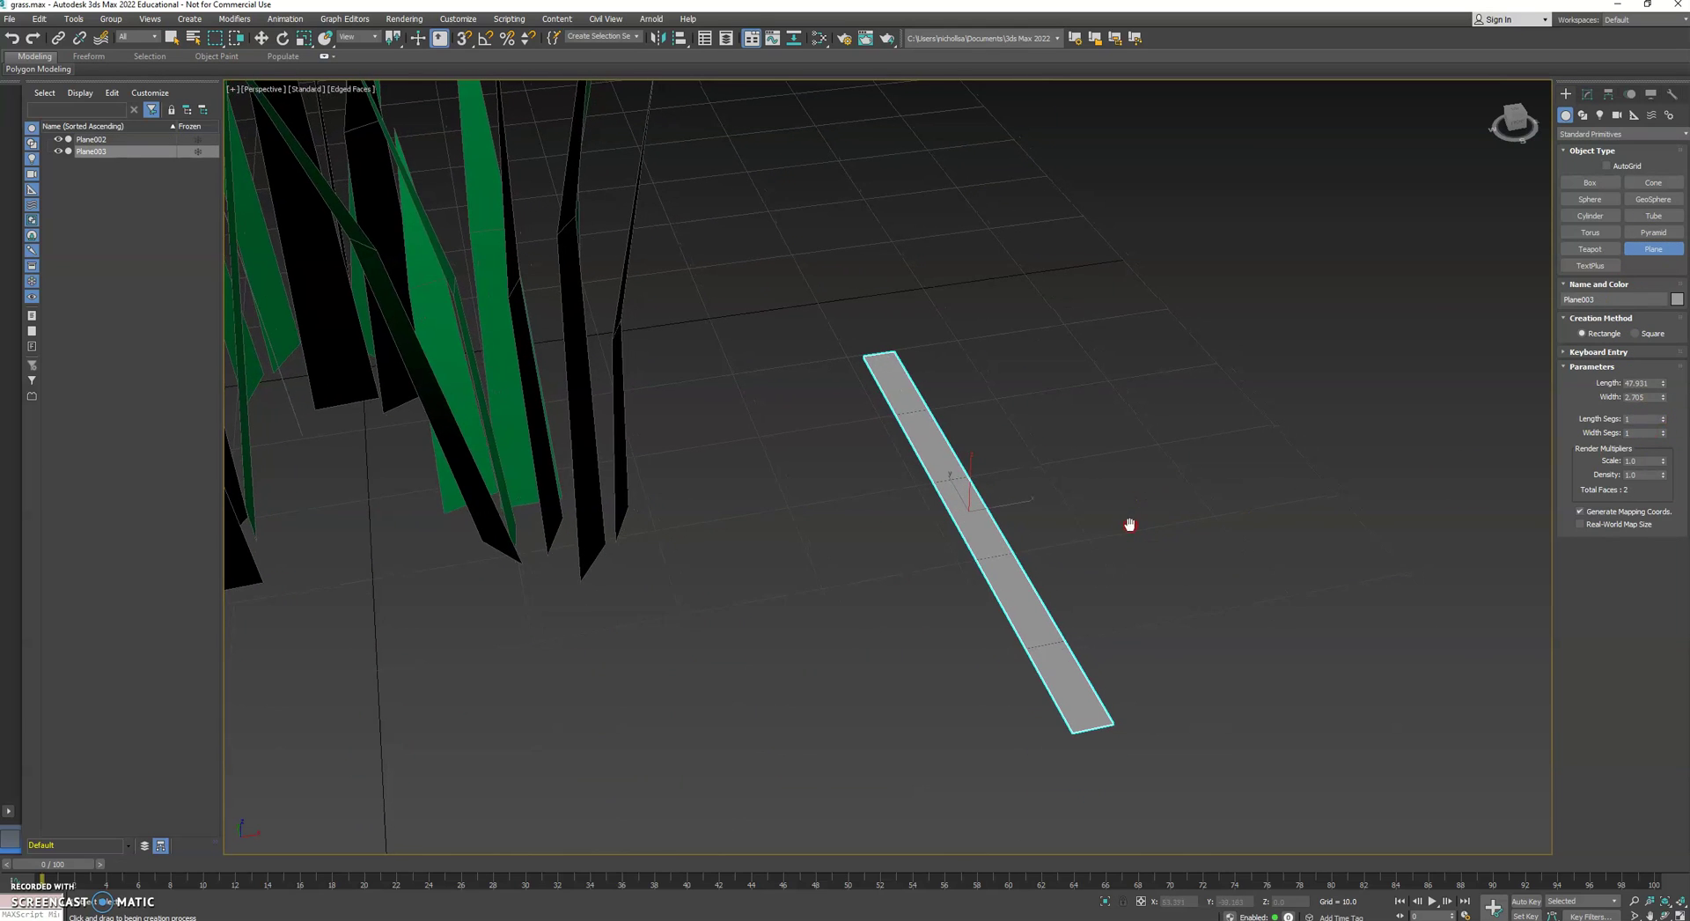
{"action": "left_click", "coordinate": [1664, 430]}
{"action": "left_click", "coordinate": [1664, 431]}
{"action": "mouse_move", "coordinate": [1018, 490]}
{"action": "middle_mouse_down"}
{"action": "mouse_move", "coordinate": [1045, 507]}
{"action": "mouse_move", "coordinate": [1048, 491]}
{"action": "middle_mouse_up"}
- Convert the narrow plane to an Editable Poly
{"action": "left_click", "coordinate": [1590, 97]}
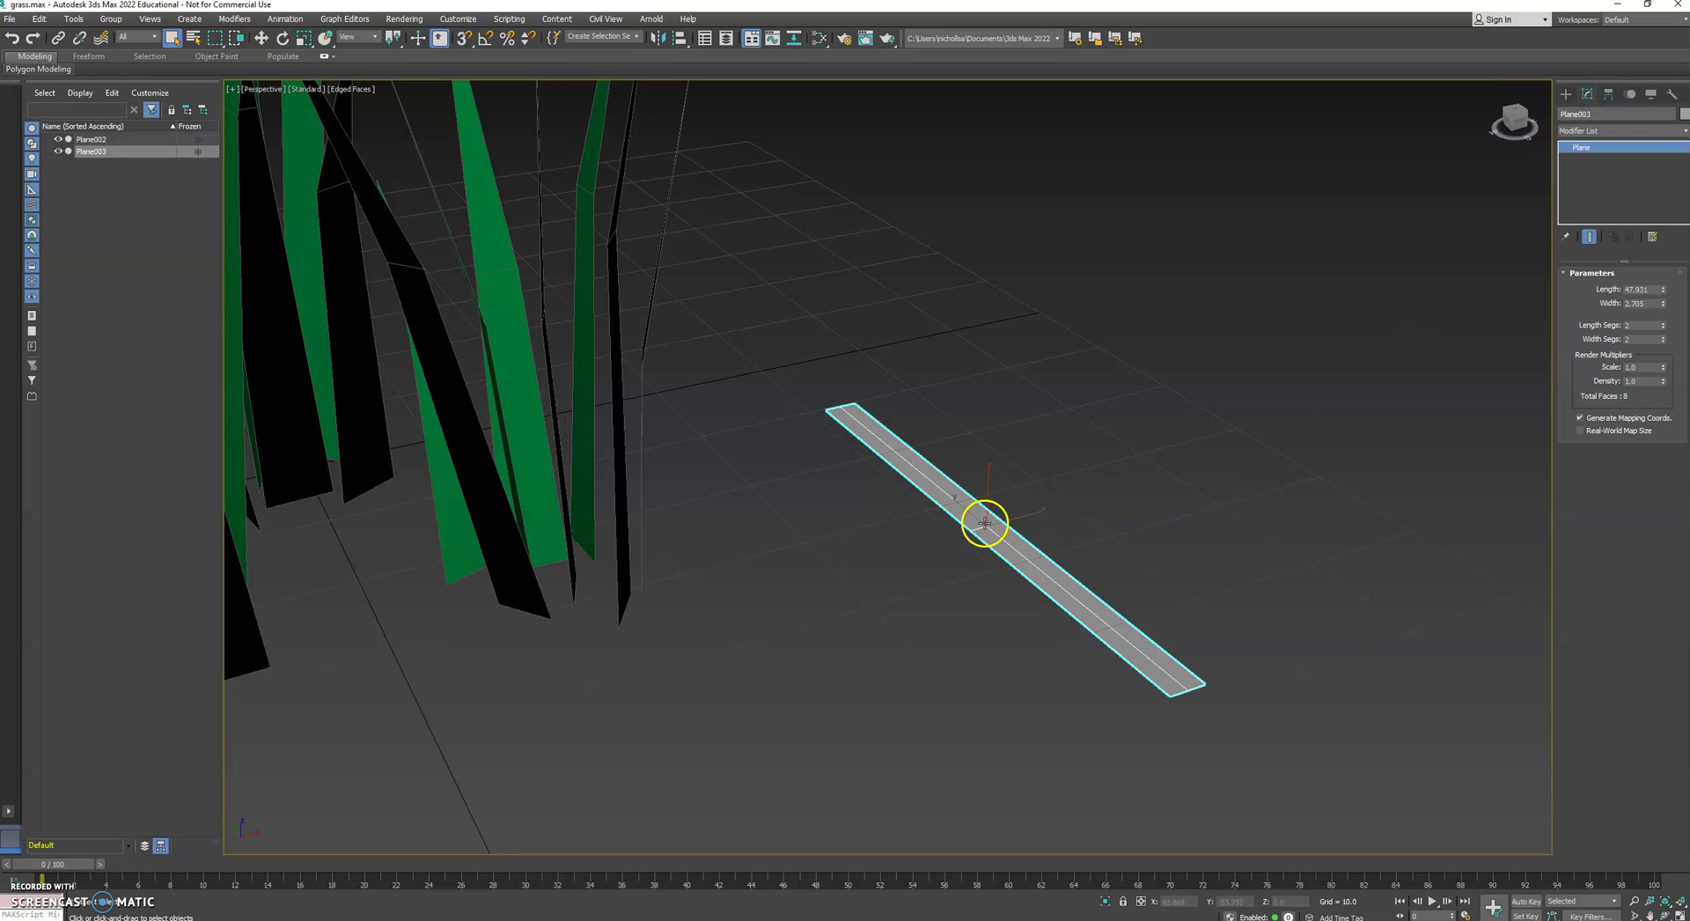
{"action": "middle_click_drag", "start_coordinate": [984, 523], "coordinate": [1009, 486]}
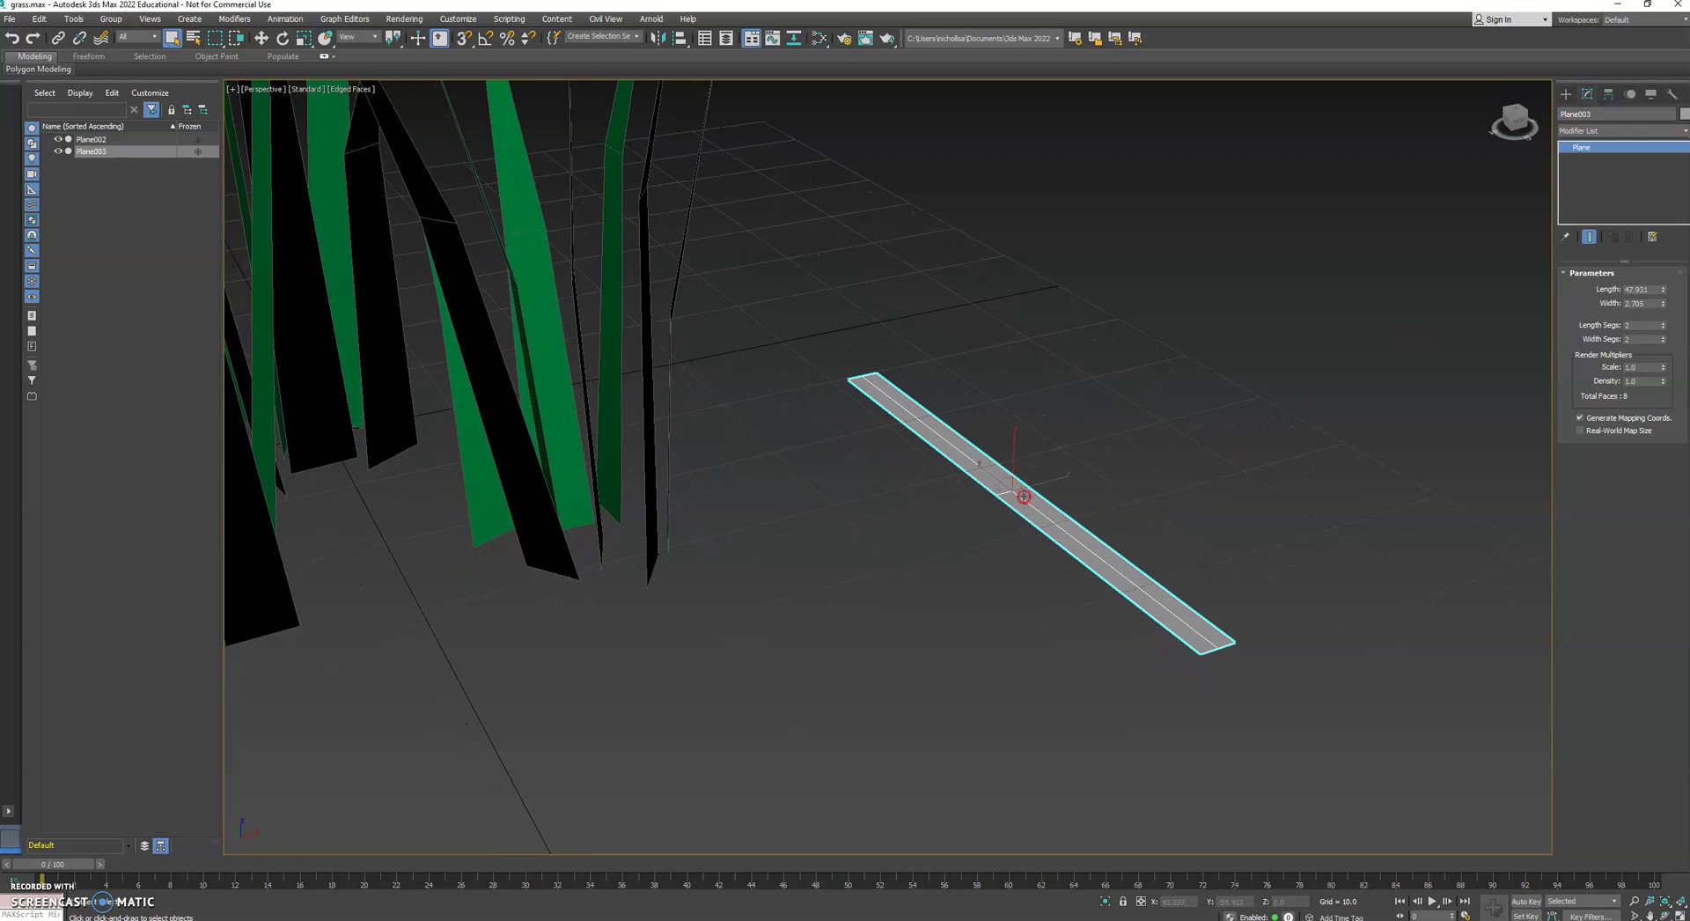
{"action": "right_click", "coordinate": [1025, 499]}
{"action": "mouse_move", "coordinate": [1075, 622]}
{"action": "left_click", "coordinate": [1171, 634]}
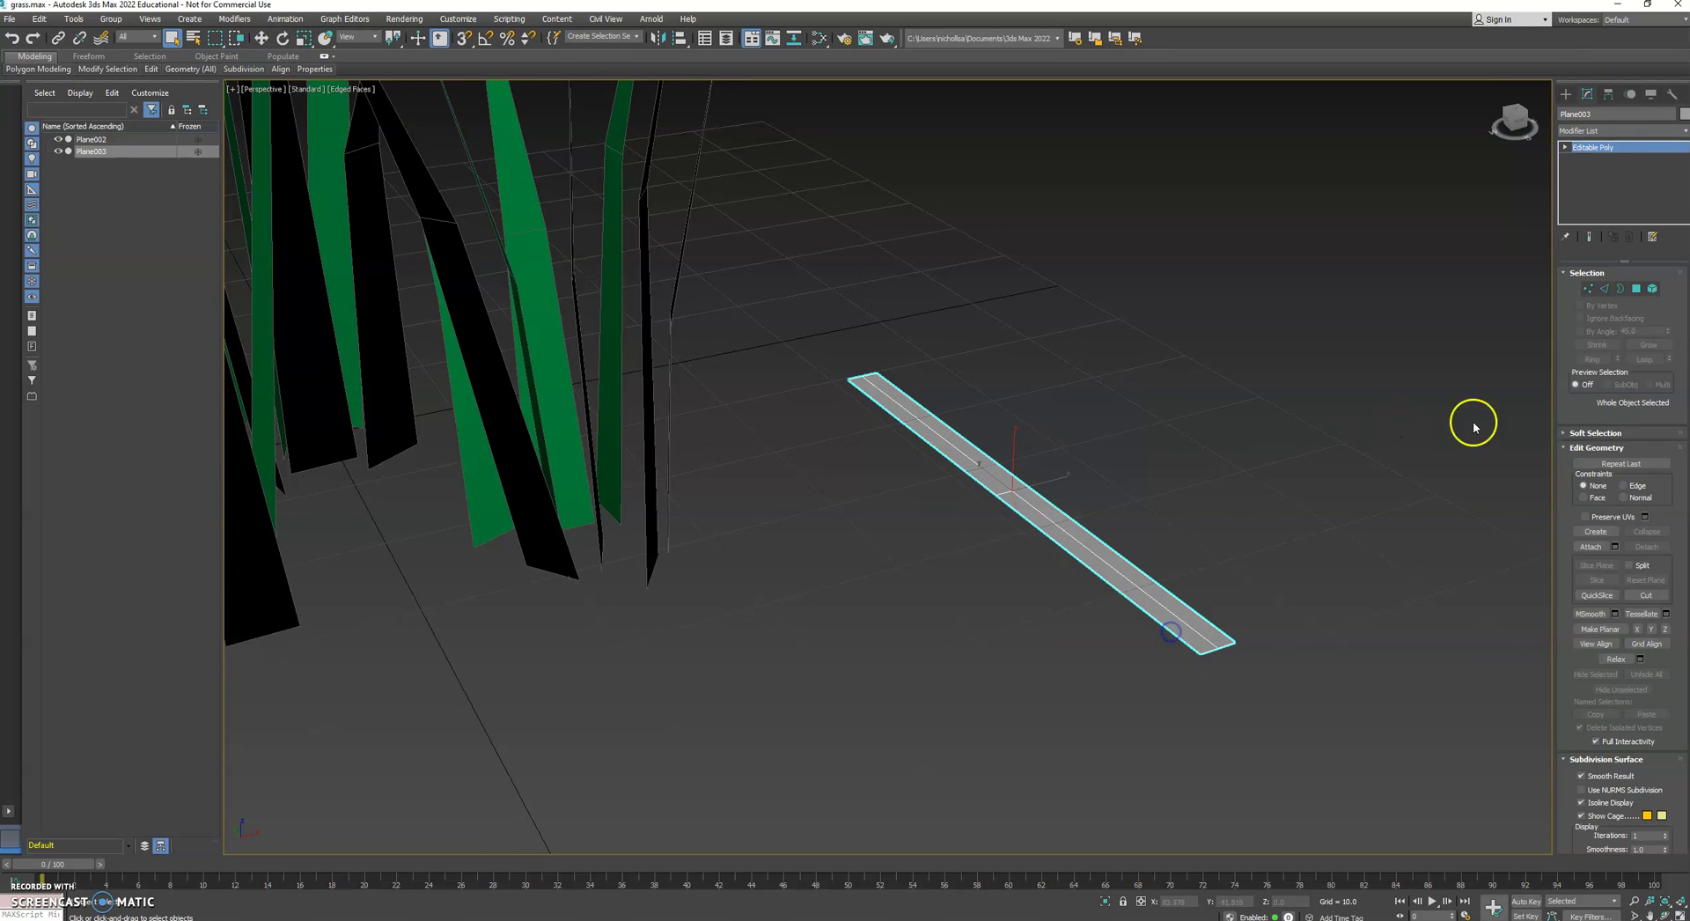
{"action": "scroll", "coordinate": [1303, 387], "scroll_direction": "down", "scroll_amount": 1}
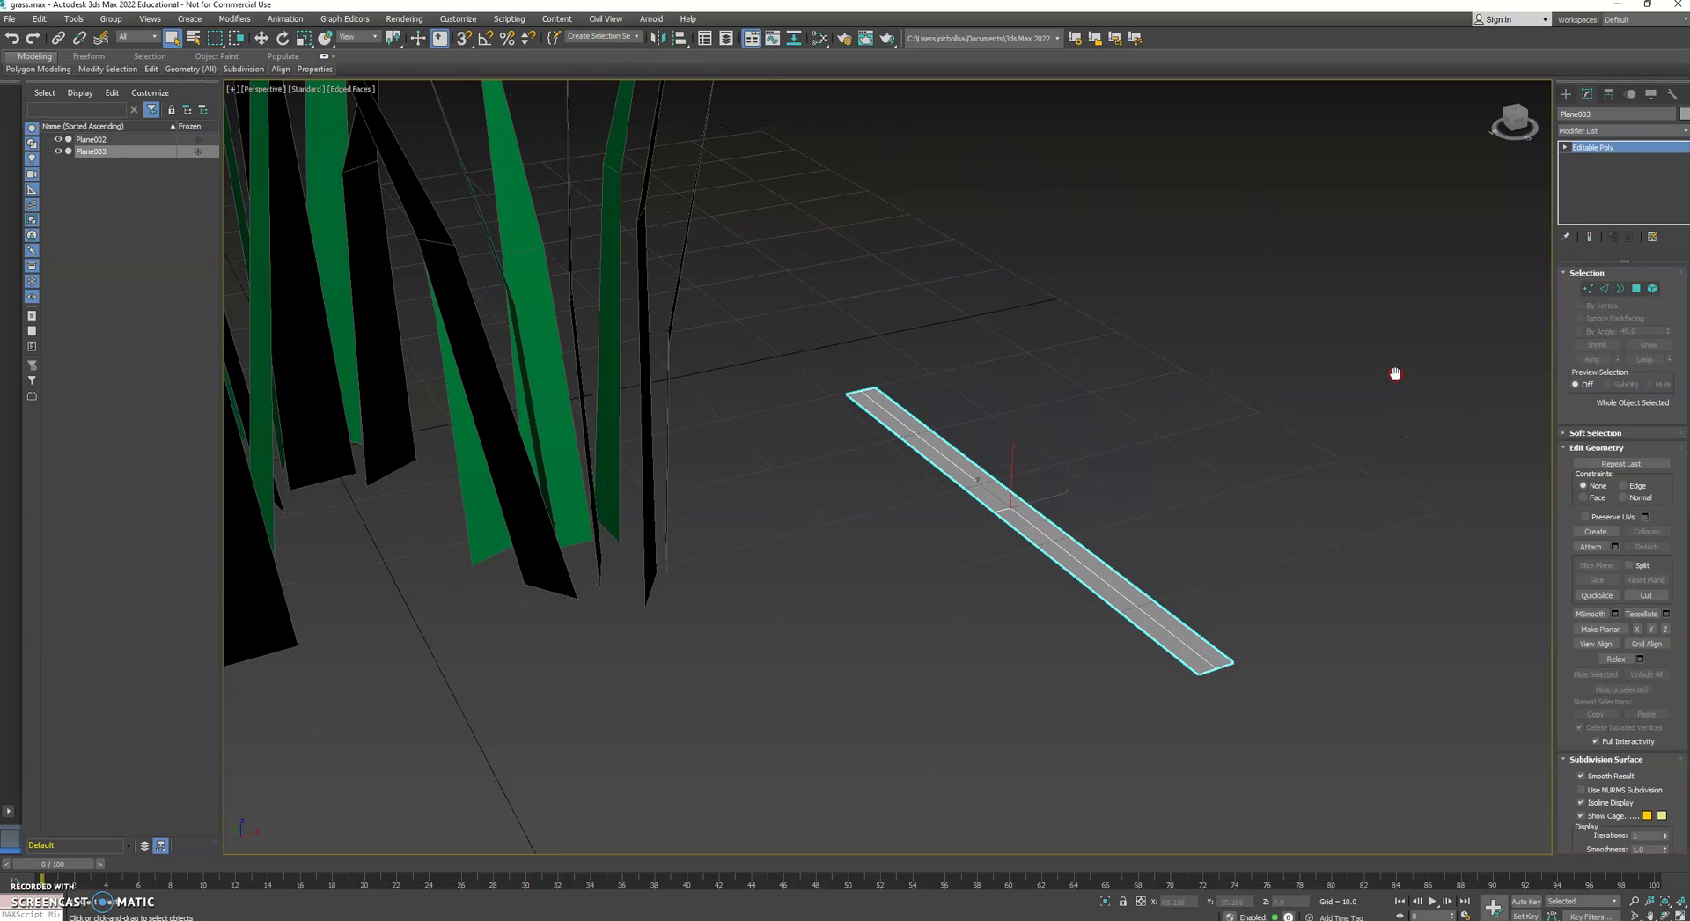
- Weld the three vertices at the strip's far end into a single point with a threshold of about 2.0
{"action": "scroll", "coordinate": [868, 388], "scroll_direction": "up", "scroll_amount": 3}
{"action": "left_click", "coordinate": [1565, 147]}
{"action": "left_click", "coordinate": [1580, 159]}
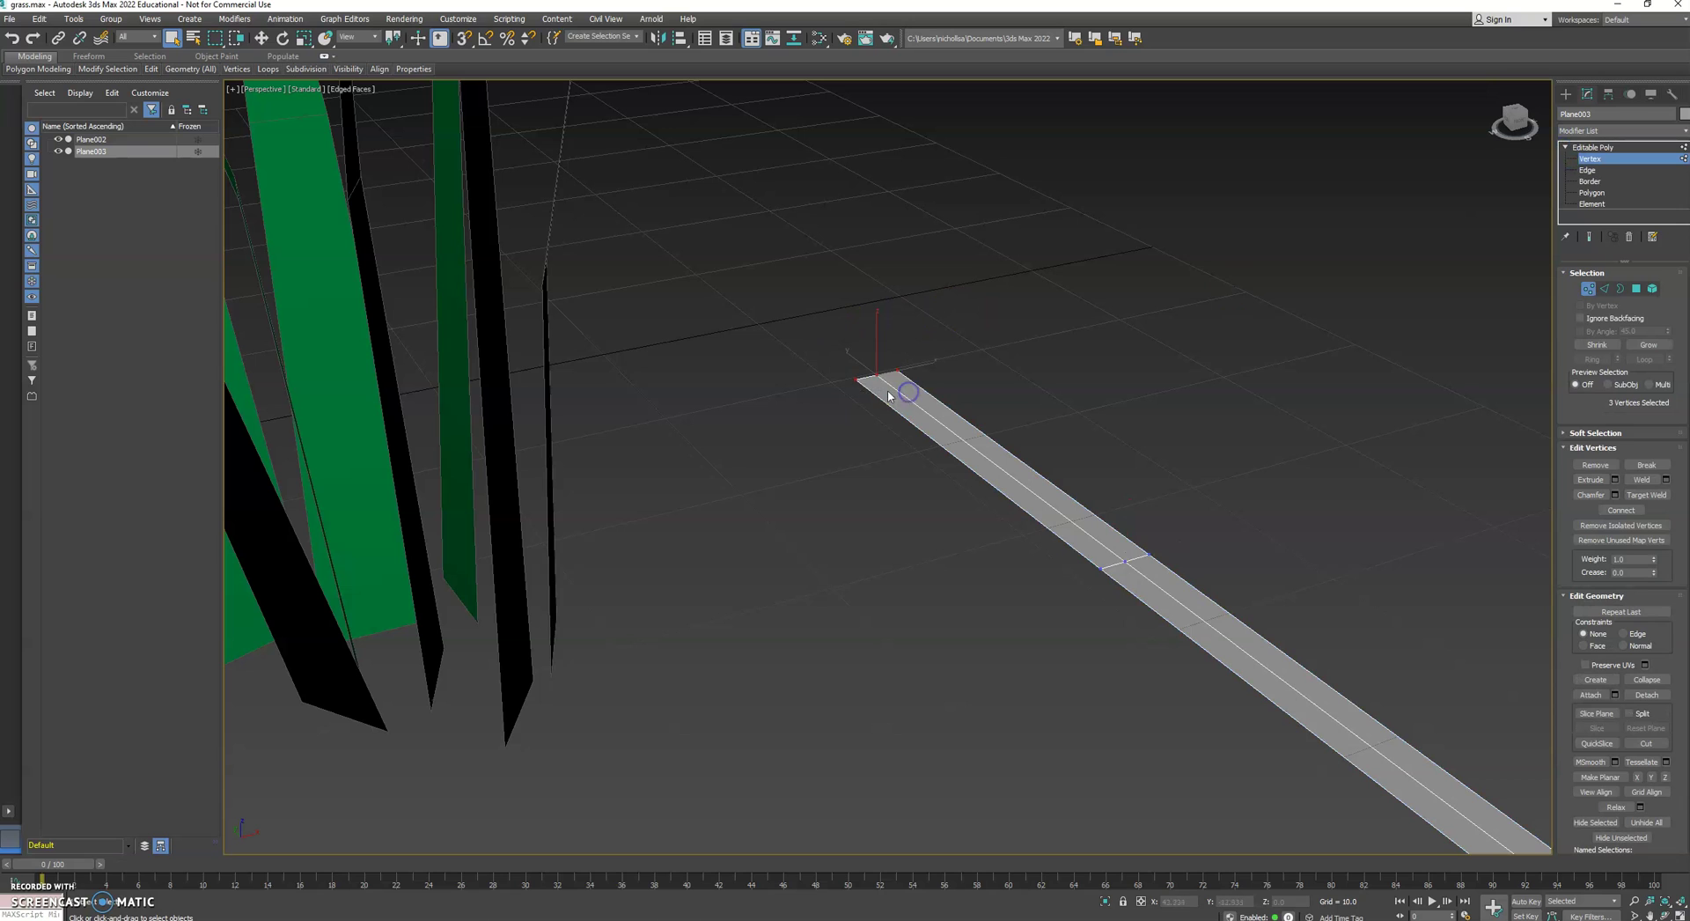
{"action": "key", "text": "w"}
{"action": "scroll", "coordinate": [881, 374], "scroll_direction": "up", "scroll_amount": 3}
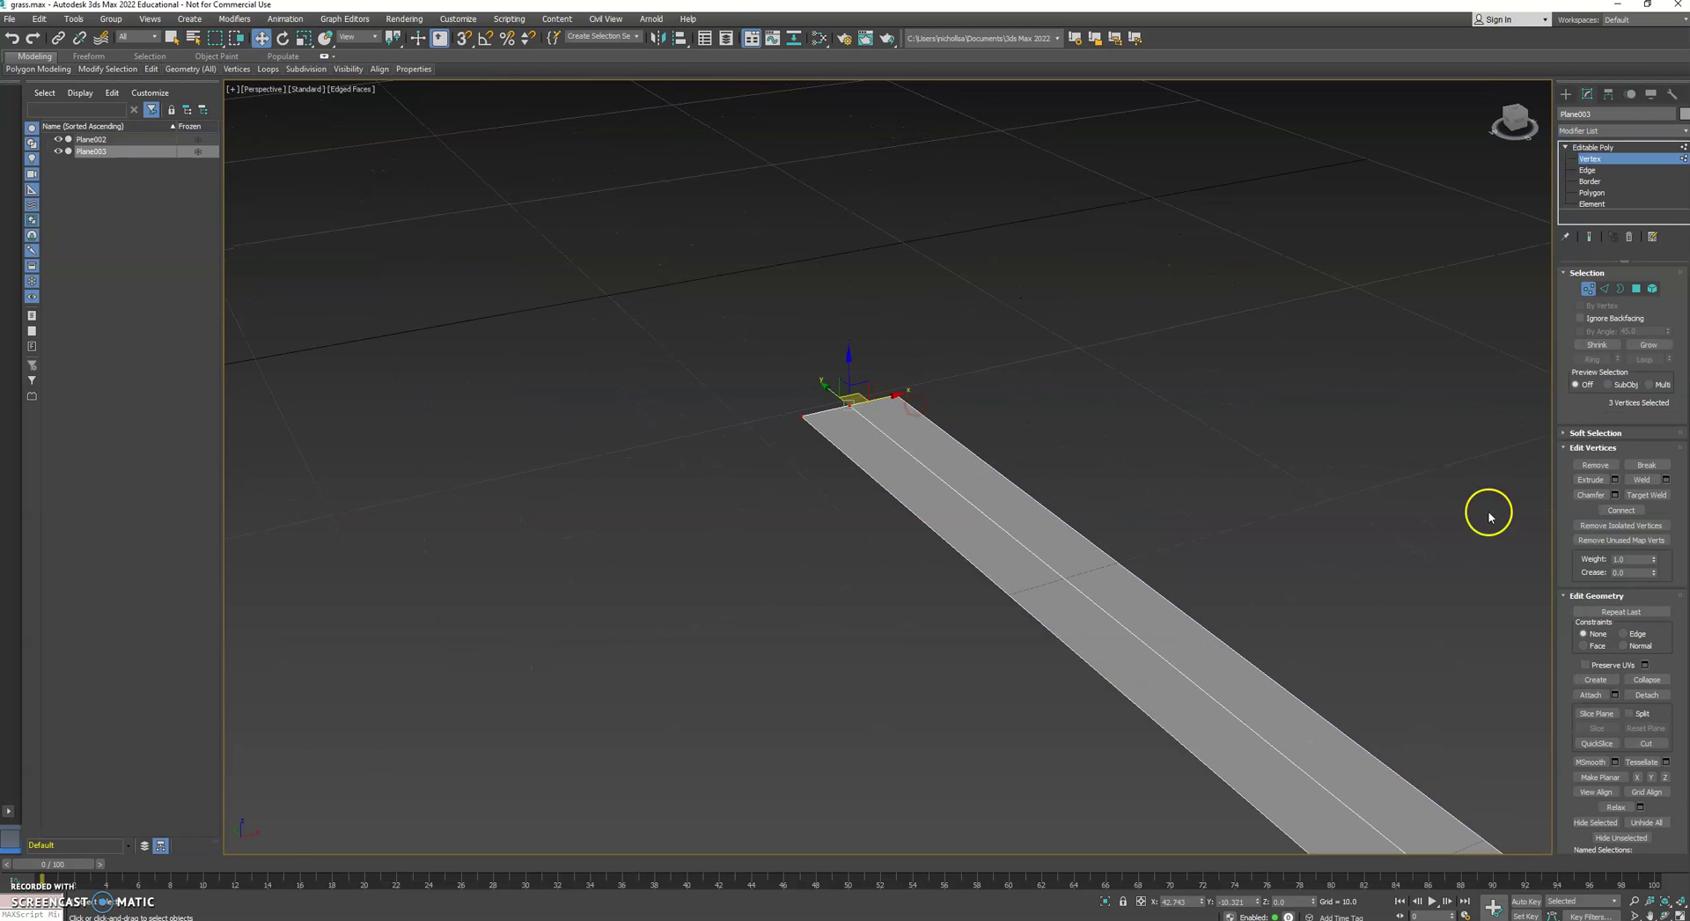
{"action": "left_click", "coordinate": [1665, 480]}
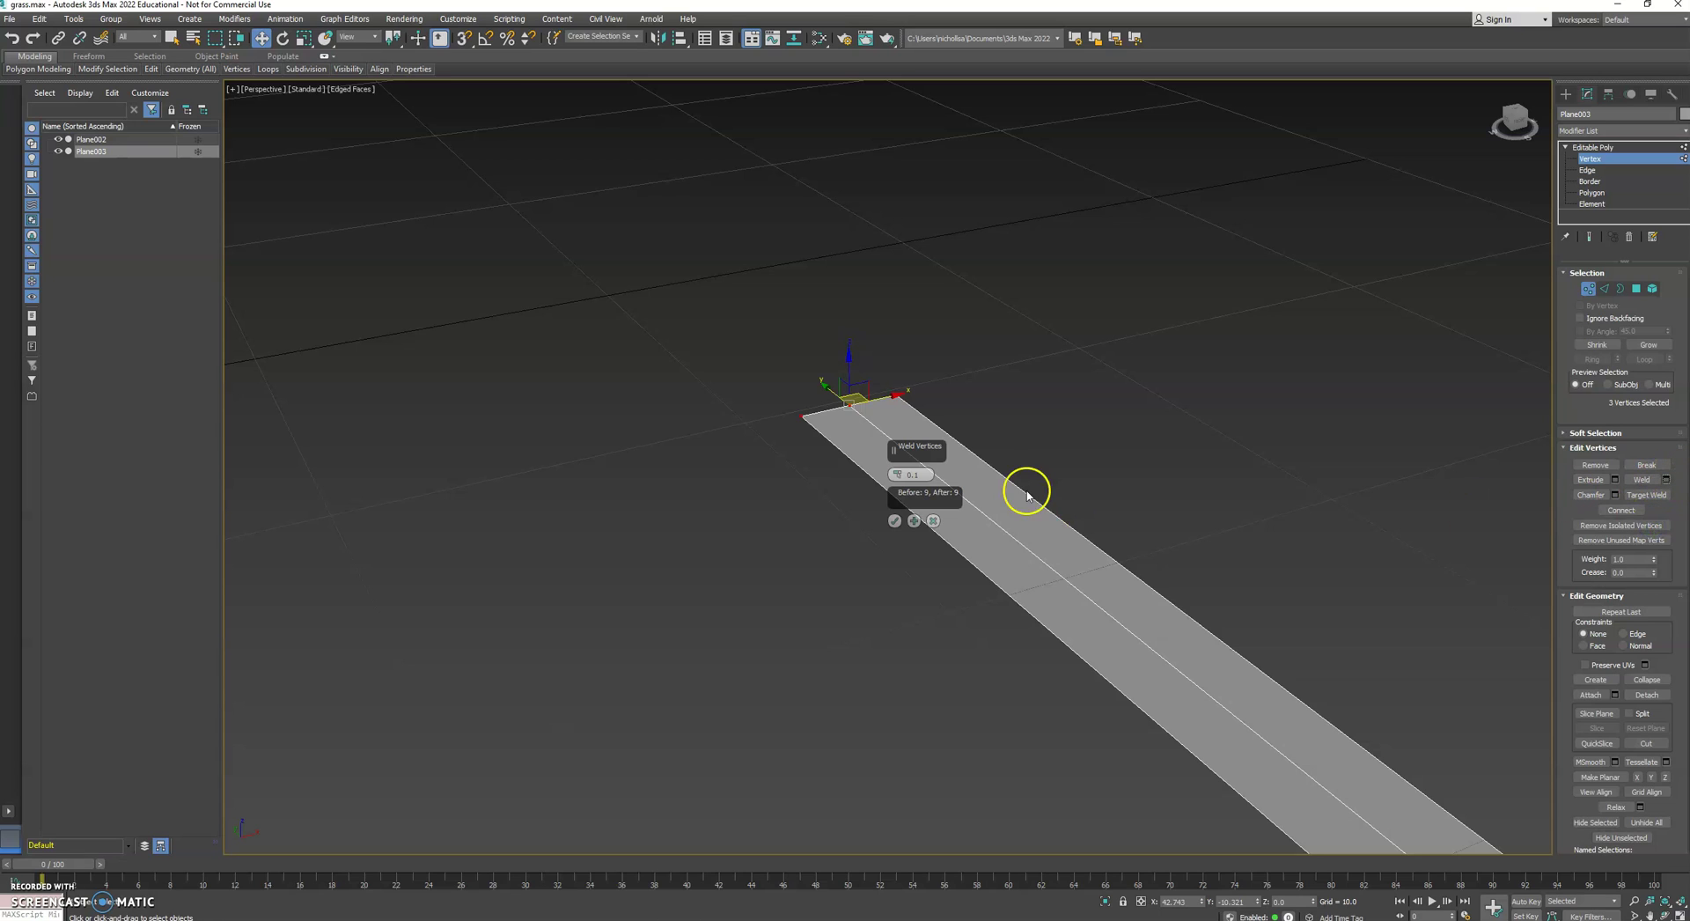
{"action": "left_click_drag", "start_coordinate": [912, 447], "coordinate": [1072, 388]}
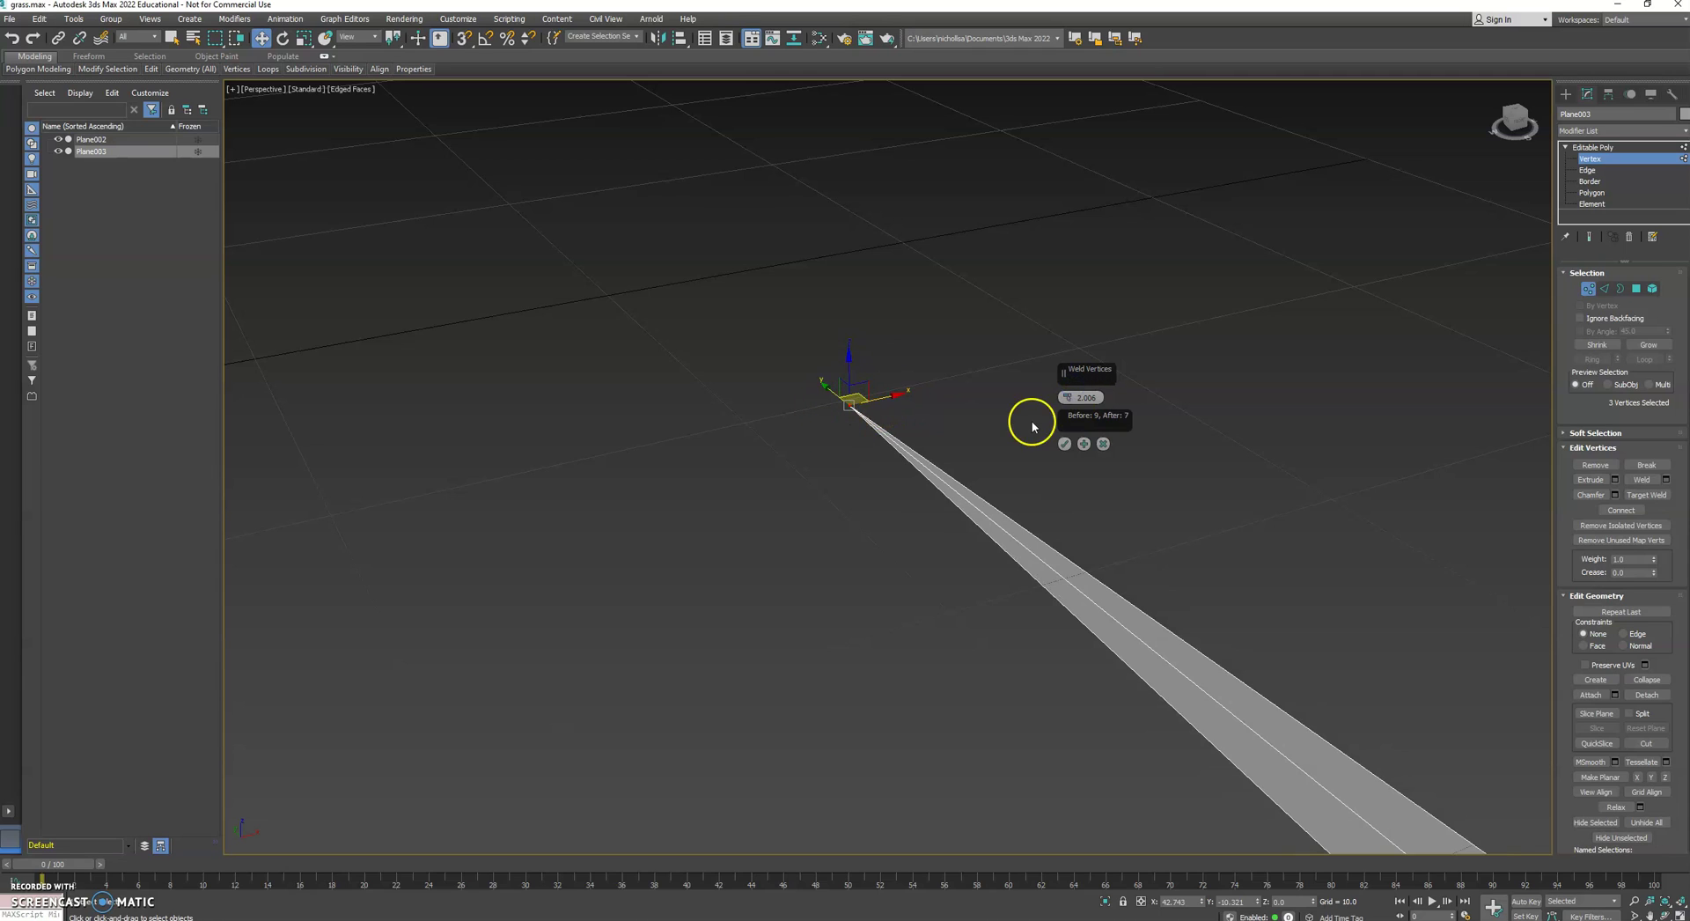
{"action": "left_click", "coordinate": [1065, 445]}
- Rotate the pointed strip upright as a grass blade and raise it above the grid
{"action": "scroll", "coordinate": [928, 462], "scroll_direction": "down", "scroll_amount": 4}
{"action": "middle_click_drag", "start_coordinate": [1193, 579], "coordinate": [1049, 464]}
{"action": "scroll", "coordinate": [1057, 489], "scroll_direction": "down", "scroll_amount": 2}
{"action": "middle_click_drag", "start_coordinate": [1109, 528], "coordinate": [1019, 541]}
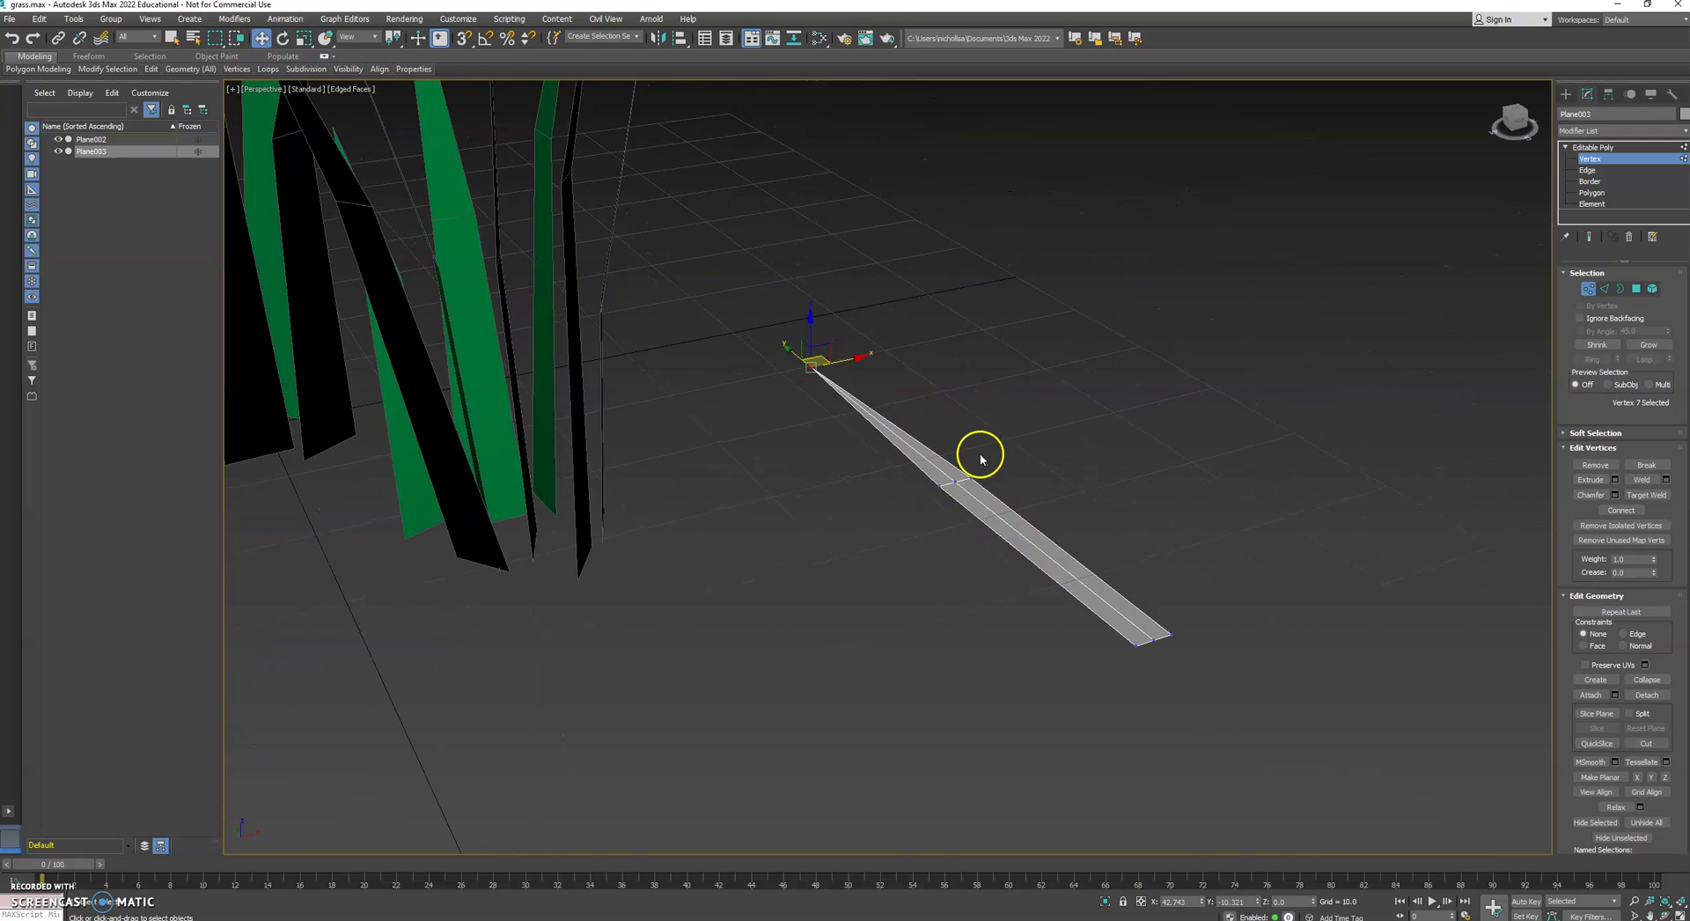
{"action": "left_click", "coordinate": [1623, 149]}
{"action": "middle_click_drag", "start_coordinate": [1000, 403], "coordinate": [965, 414]}
{"action": "key", "text": "e"}
{"action": "left_click_drag", "start_coordinate": [939, 464], "coordinate": [986, 573]}
{"action": "key", "text": "w"}
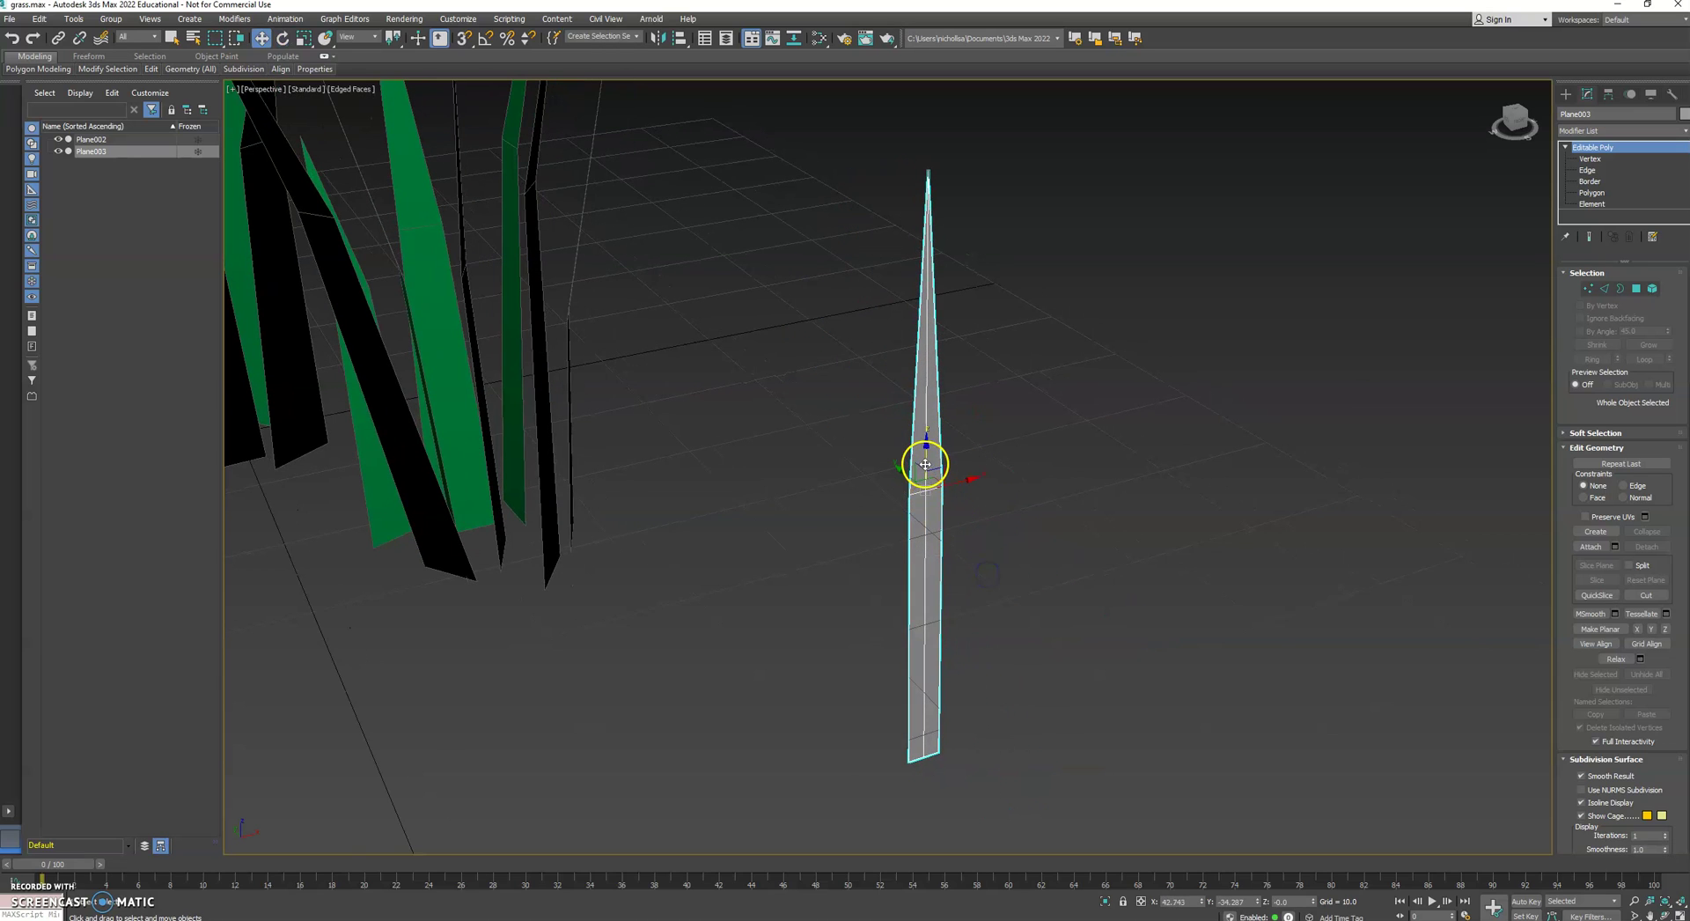
{"action": "left_click_drag", "start_coordinate": [925, 464], "coordinate": [966, 177]}
{"action": "middle_click_drag", "start_coordinate": [965, 177], "coordinate": [901, 451], "text": "alt"}
- Reposition the blade's middle row of vertices and pull the tip vertex out to bend its upper half
{"action": "left_click", "coordinate": [1590, 158]}
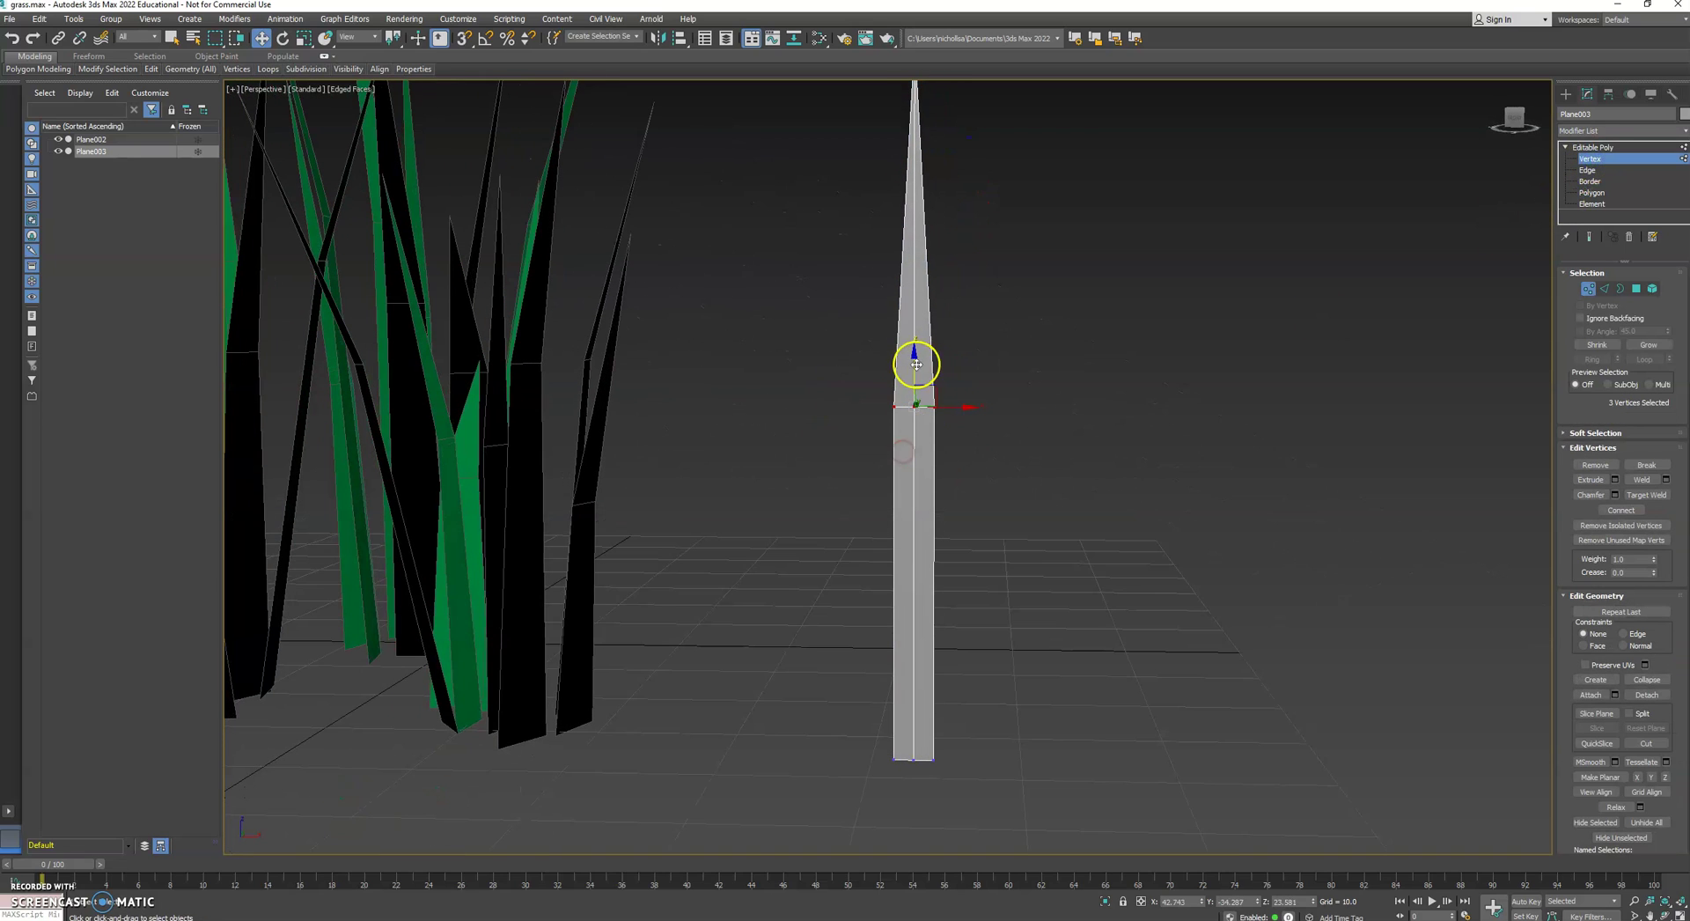
{"action": "left_click_drag", "start_coordinate": [916, 363], "coordinate": [973, 434]}
{"action": "key", "text": "e"}
{"action": "left_click_drag", "start_coordinate": [849, 727], "coordinate": [1001, 759]}
{"action": "middle_click_drag", "start_coordinate": [1064, 607], "coordinate": [940, 660], "text": "alt"}
{"action": "left_click_drag", "start_coordinate": [867, 197], "coordinate": [984, 302]}
{"action": "key", "text": "w"}
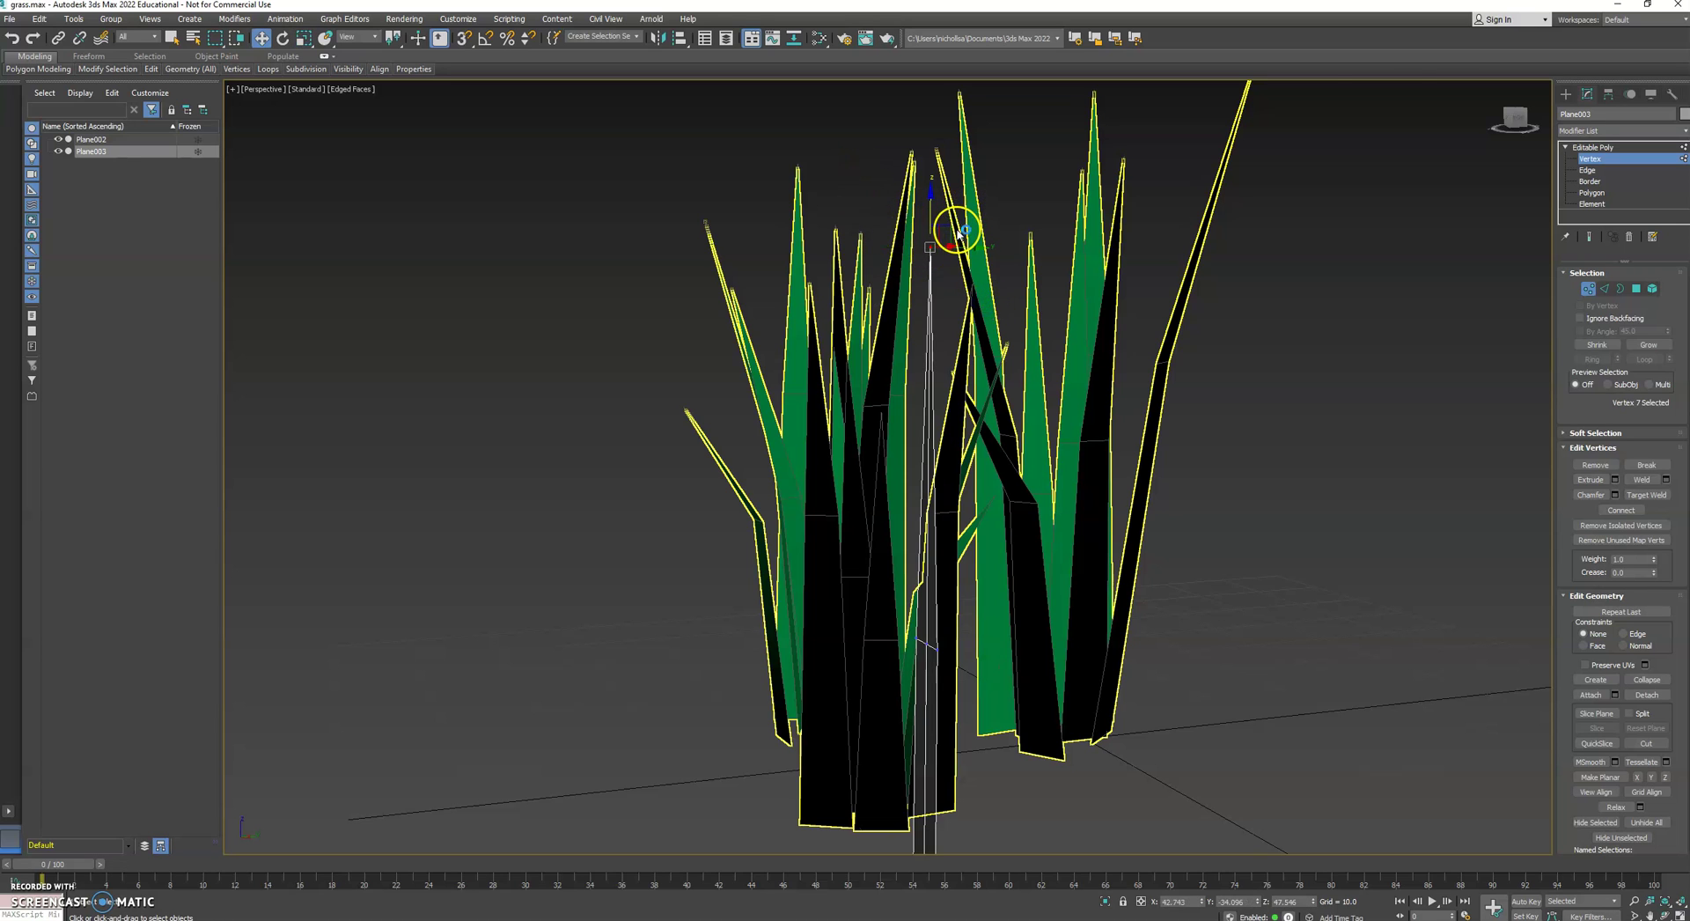
{"action": "left_click_drag", "start_coordinate": [956, 233], "coordinate": [901, 388]}
{"action": "middle_click_drag", "start_coordinate": [941, 598], "coordinate": [1040, 463]}
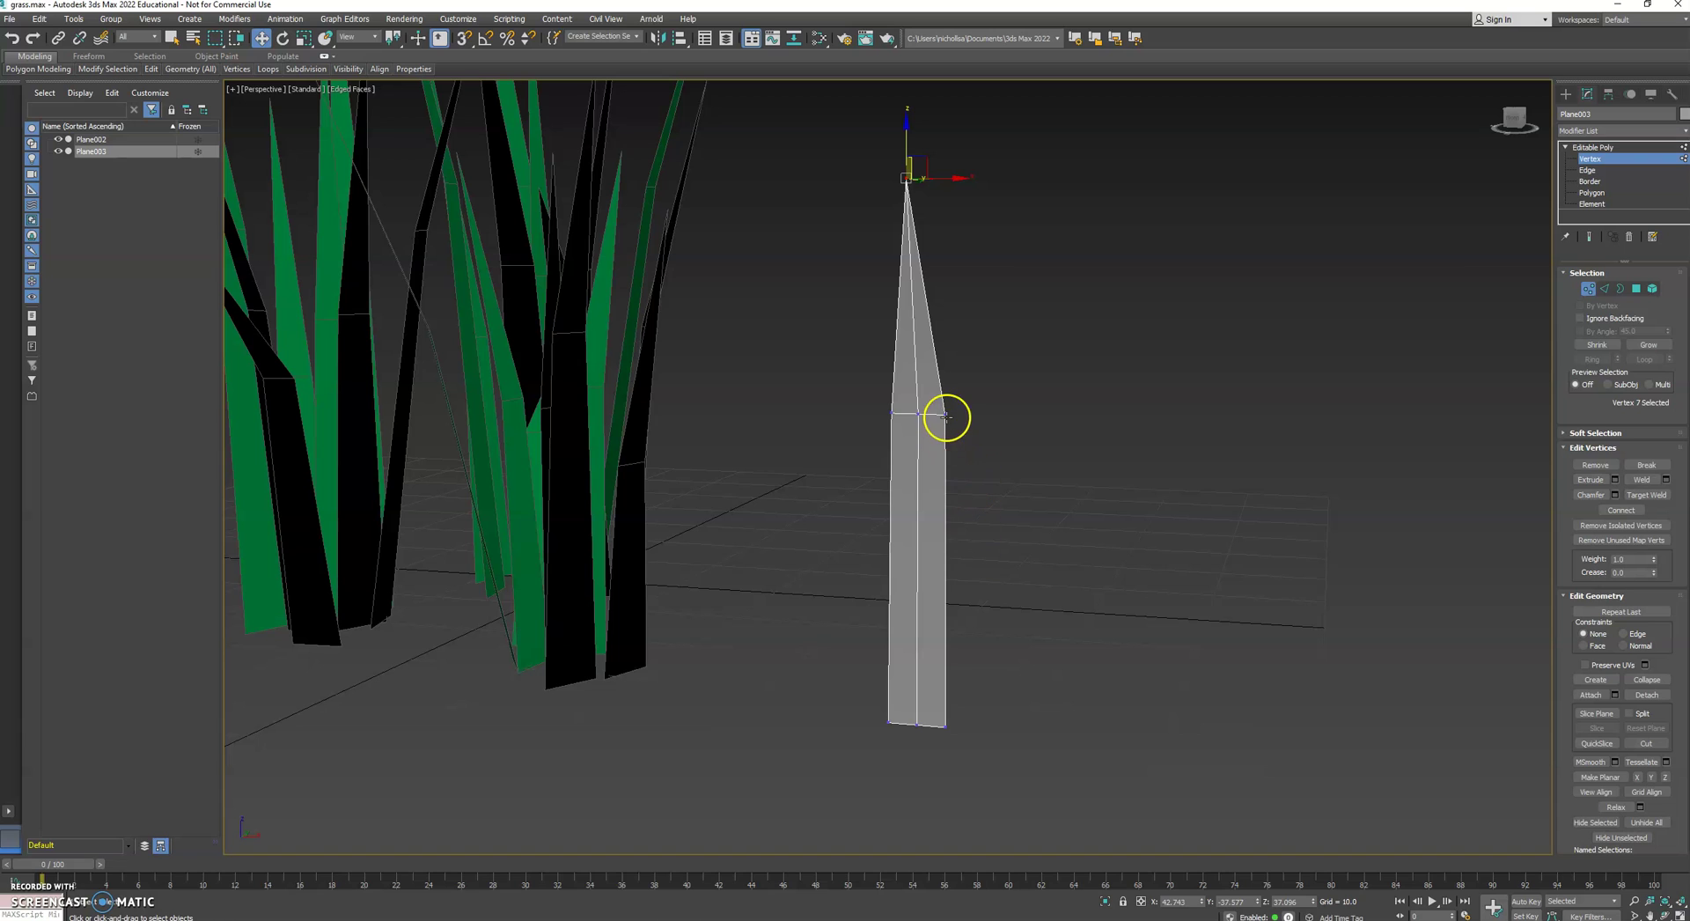
- Shift the blade's middle, base and tip vertices to refine its curve, and leave vertex editing
{"action": "left_click_drag", "start_coordinate": [973, 417], "coordinate": [917, 413]}
{"action": "mouse_move", "coordinate": [916, 413]}
{"action": "middle_mouse_down", "text": "alt"}
{"action": "mouse_move", "coordinate": [898, 411]}
{"action": "mouse_move", "coordinate": [945, 427]}
{"action": "middle_mouse_up", "text": "alt"}
{"action": "left_click_drag", "start_coordinate": [944, 427], "coordinate": [977, 413]}
{"action": "middle_click_drag", "start_coordinate": [980, 413], "coordinate": [910, 493], "text": "alt"}
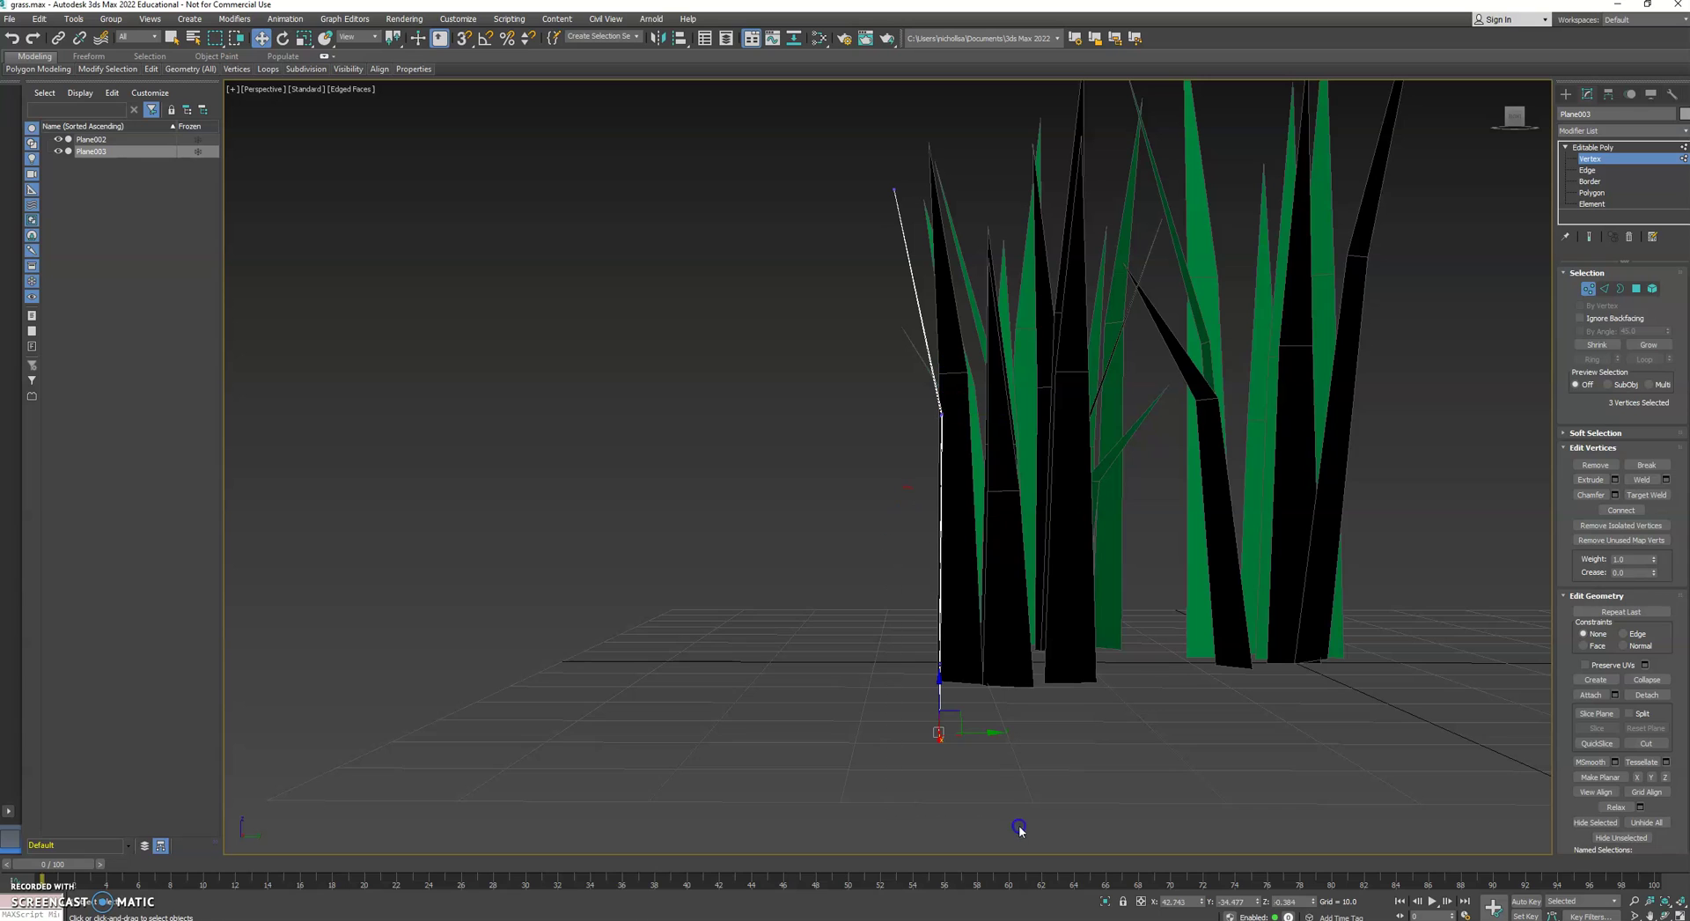
{"action": "mouse_move", "coordinate": [979, 731]}
{"action": "left_mouse_down"}
{"action": "mouse_move", "coordinate": [1009, 729]}
{"action": "mouse_move", "coordinate": [992, 726]}
{"action": "left_mouse_up"}
{"action": "left_click", "coordinate": [894, 190]}
{"action": "left_click_drag", "start_coordinate": [918, 164], "coordinate": [880, 183]}
{"action": "middle_click_drag", "start_coordinate": [880, 183], "coordinate": [1342, 226], "text": "alt"}
{"action": "left_click", "coordinate": [1590, 158]}
- Delete the sample blade beside the grass clump and frame the whole clump in the view
{"action": "middle_click_drag", "start_coordinate": [1145, 335], "coordinate": [679, 593], "text": "alt"}
{"action": "left_click", "coordinate": [513, 505]}
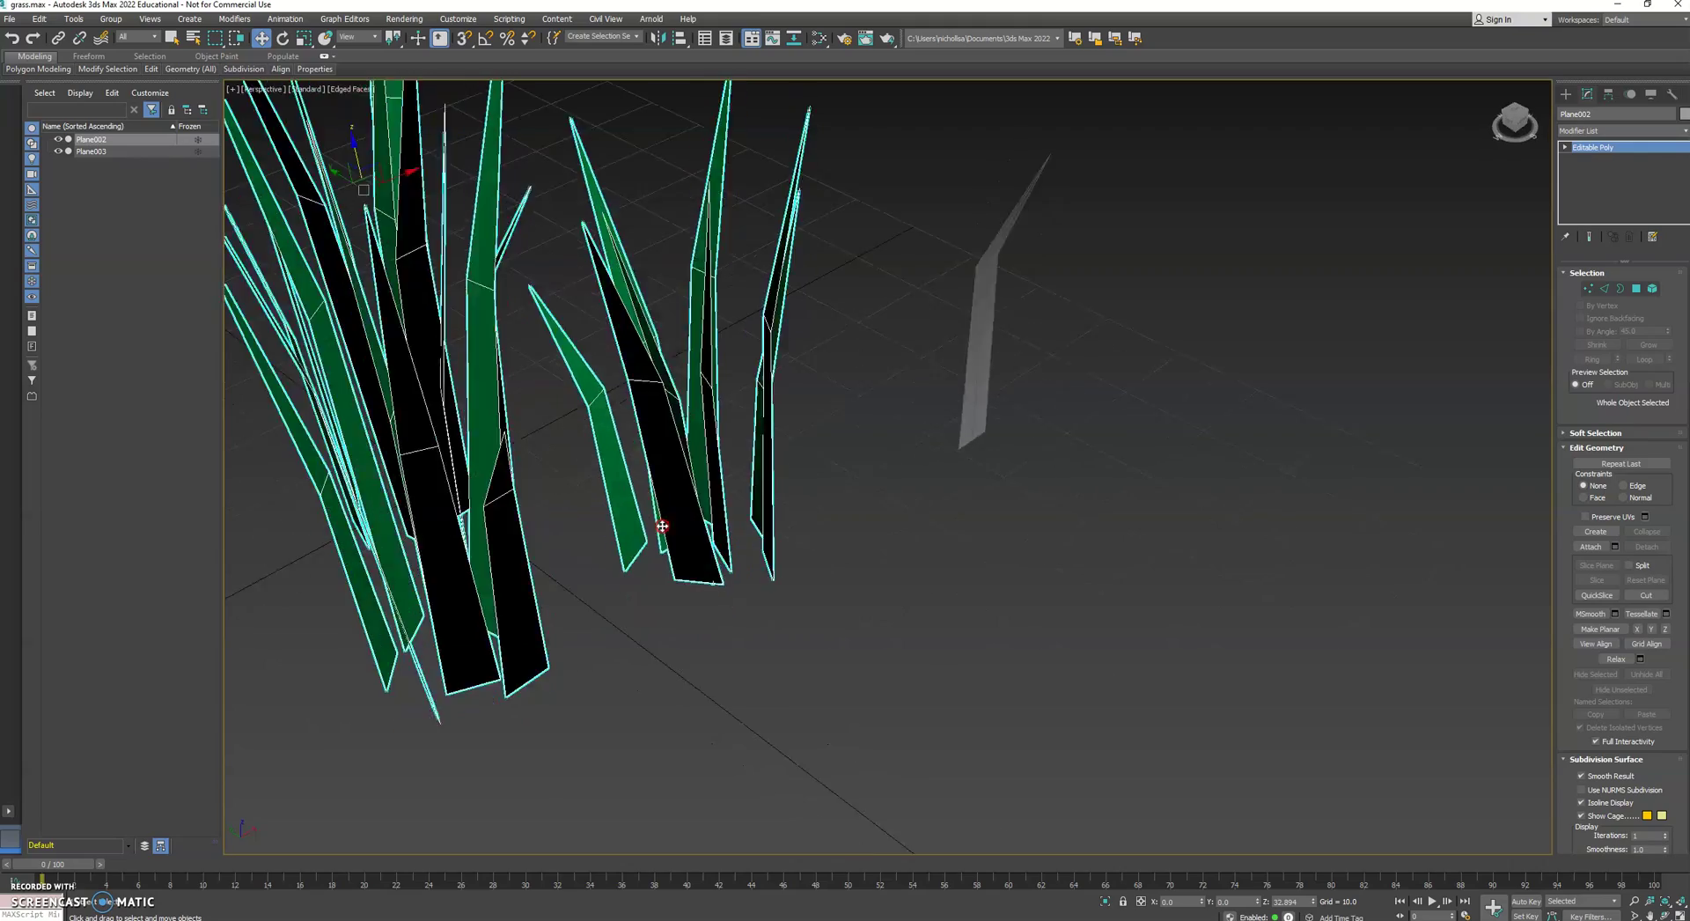
{"action": "middle_click_drag", "start_coordinate": [655, 512], "coordinate": [753, 597], "text": "alt"}
{"action": "middle_click_drag", "start_coordinate": [563, 561], "coordinate": [609, 558], "text": "alt"}
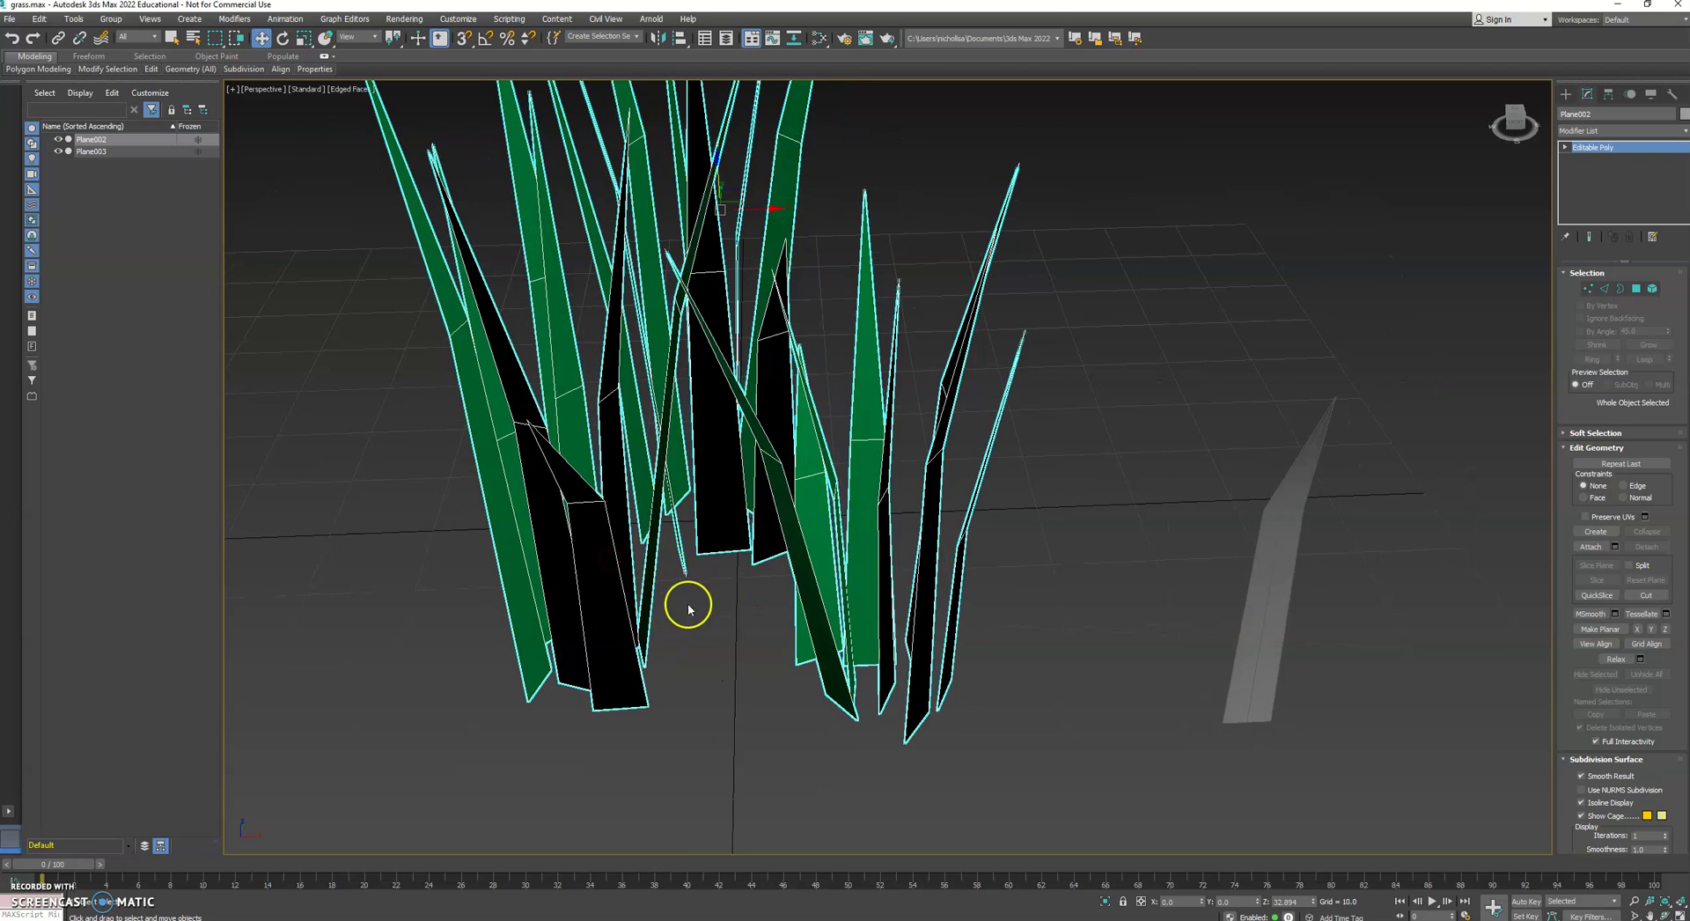
{"action": "middle_click_drag", "start_coordinate": [619, 465], "coordinate": [935, 520], "text": "alt"}
{"action": "left_click", "coordinate": [1374, 484]}
{"action": "left_click", "coordinate": [1366, 616]}
{"action": "key", "text": "Delete"}
{"action": "middle_click_drag", "start_coordinate": [837, 577], "coordinate": [891, 571], "text": "alt"}
{"action": "key", "text": "z"}
{"action": "left_click", "coordinate": [491, 848]}
{"action": "mouse_move", "coordinate": [403, 919]}
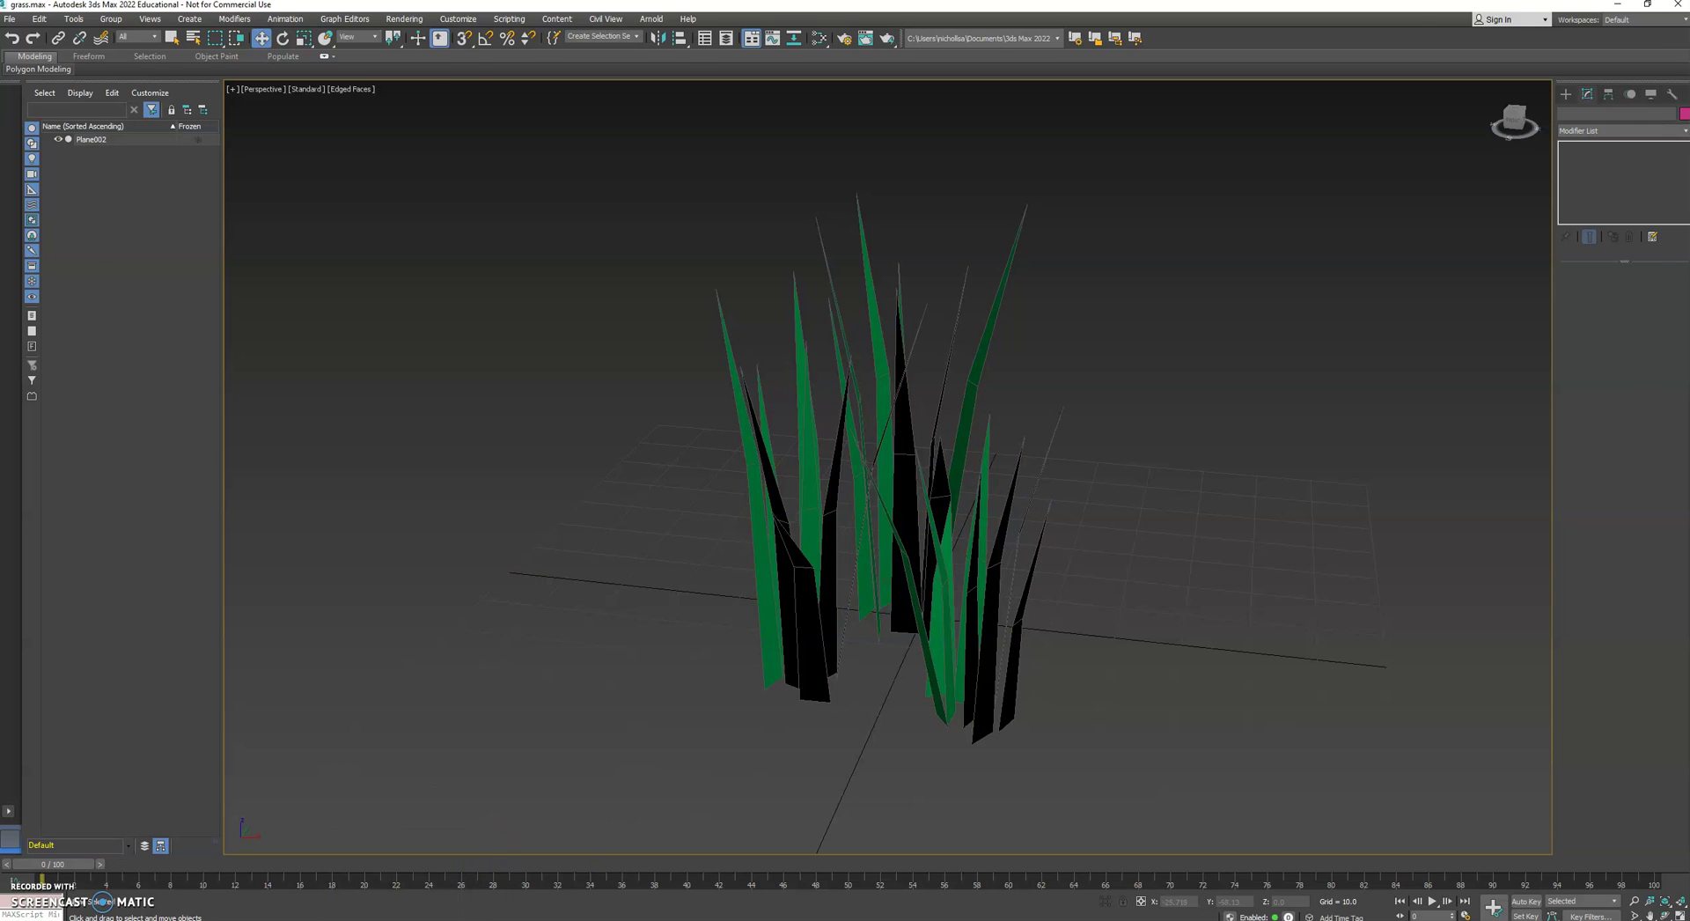
- Switch to Unreal Editor and inspect the grassv2 static mesh in its own editor
{"action": "key", "text": "alt+Tab"}
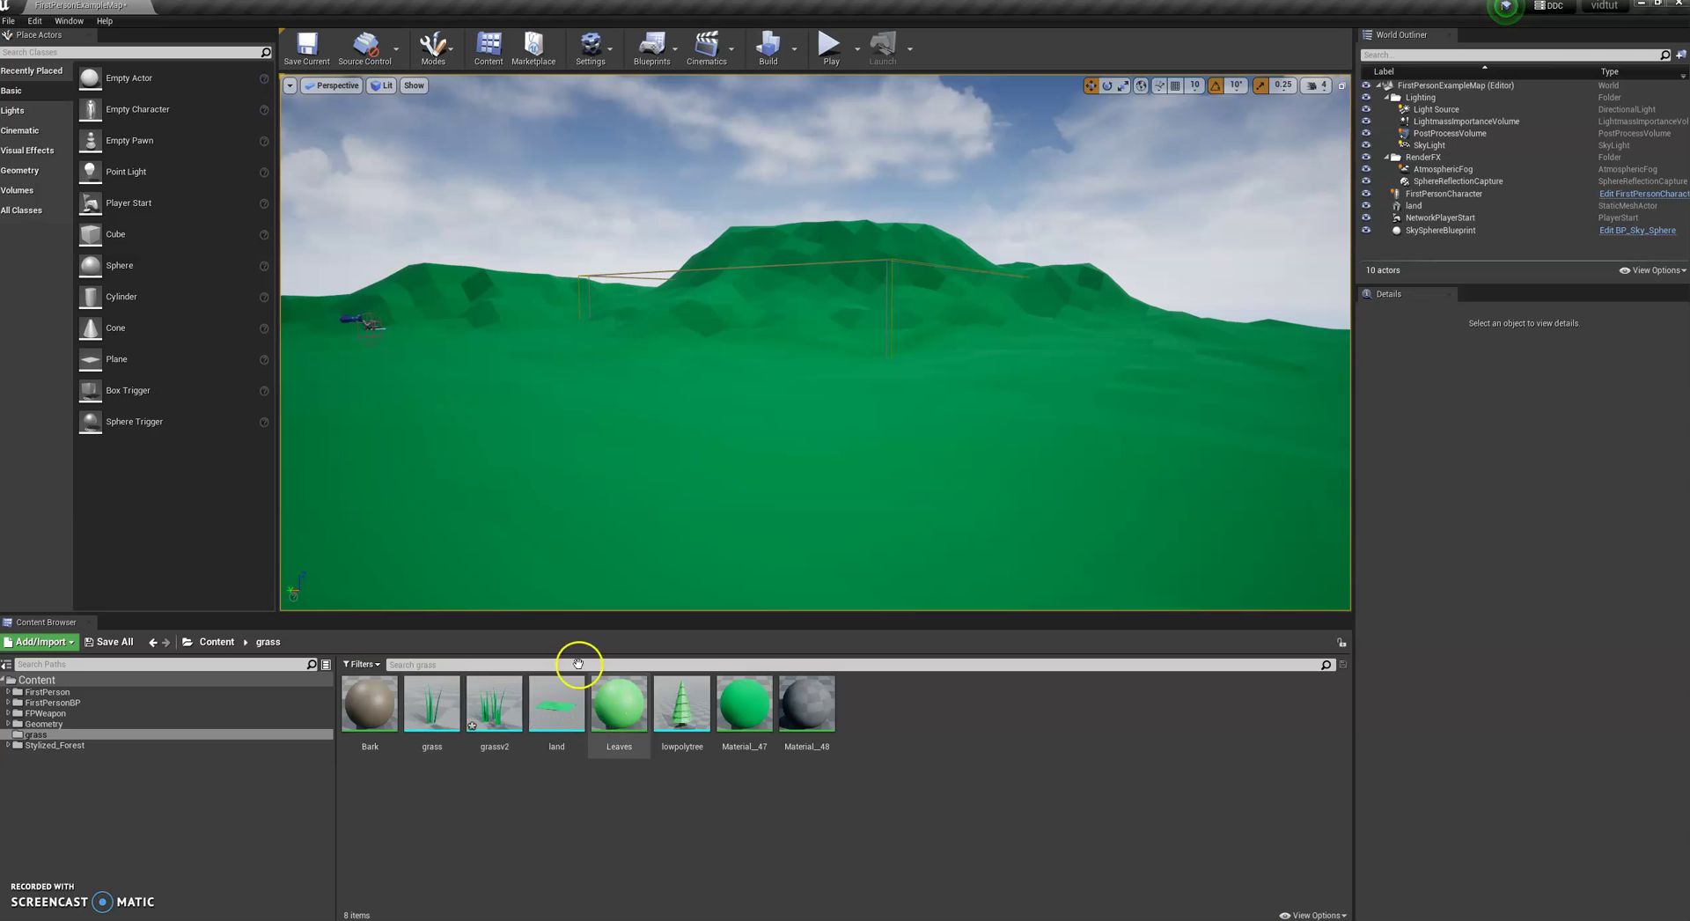
{"action": "double_click", "coordinate": [494, 702]}
{"action": "scroll", "coordinate": [593, 498], "scroll_direction": "up", "scroll_amount": 5}
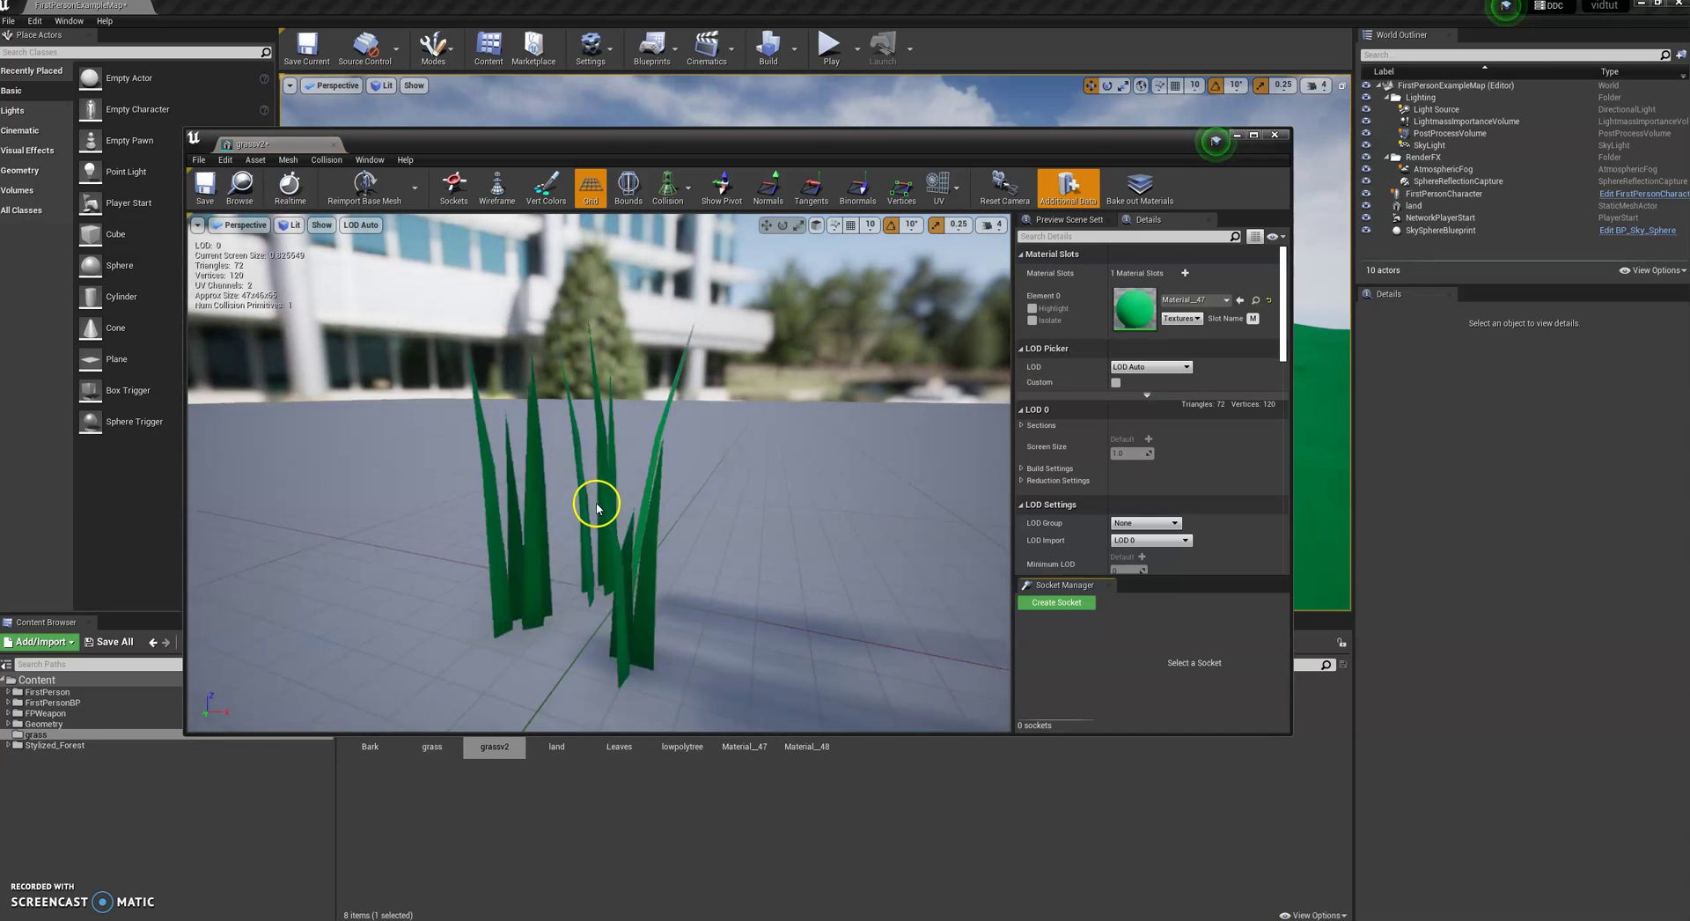
{"action": "scroll", "coordinate": [584, 509], "scroll_direction": "down", "scroll_amount": 4}
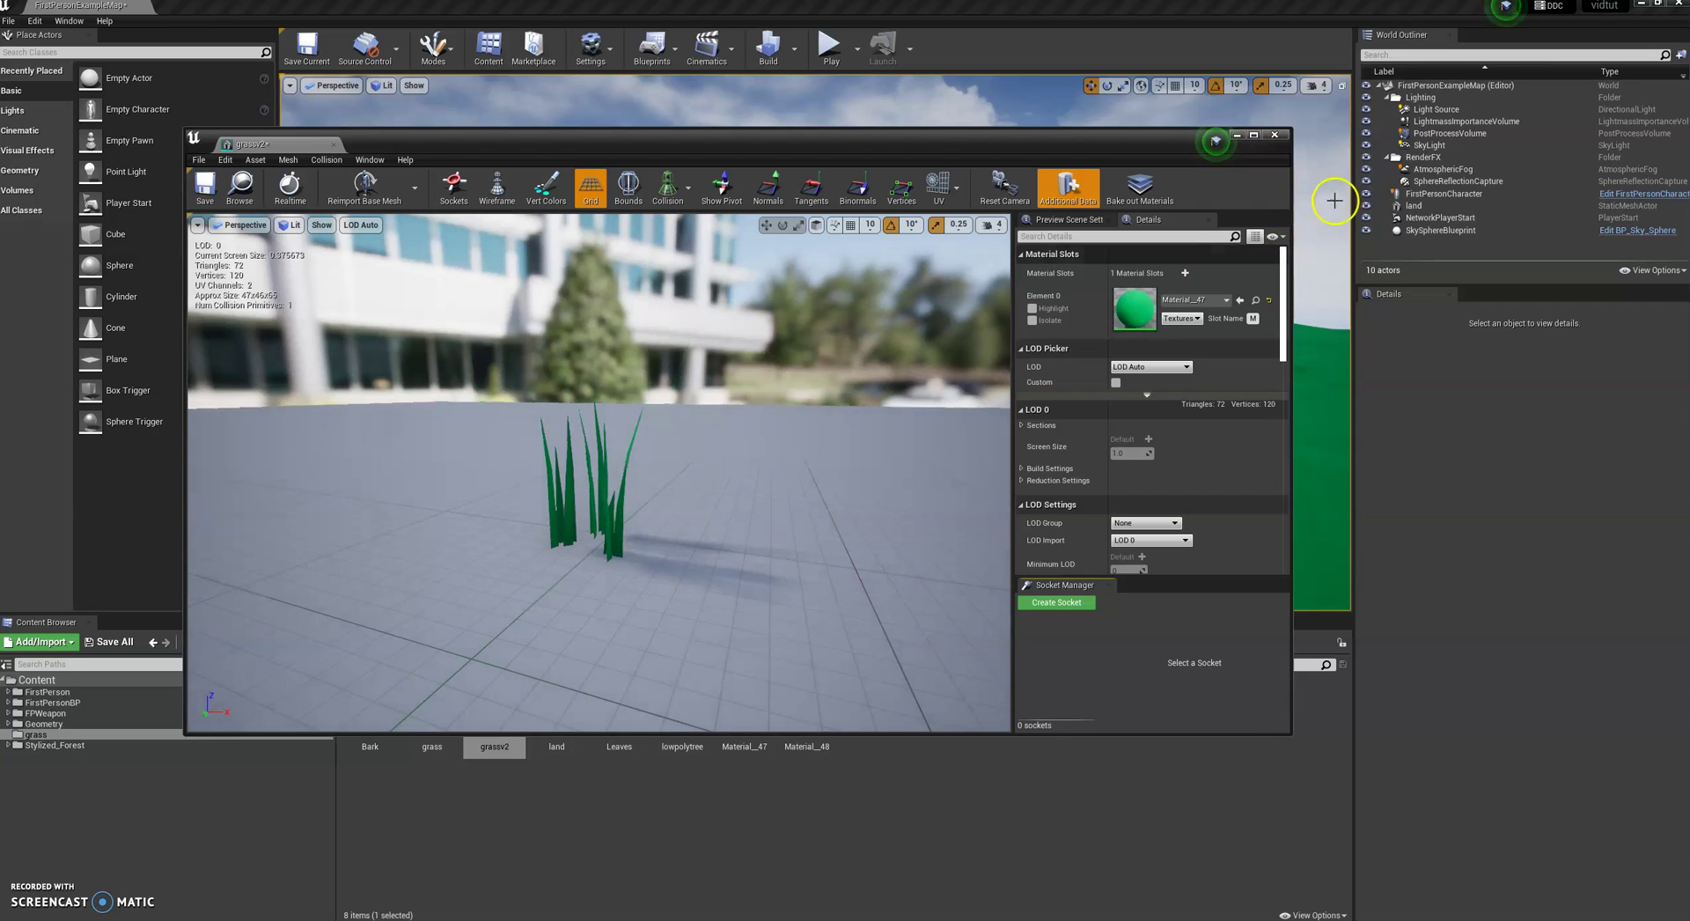
{"action": "left_click", "coordinate": [1273, 135]}
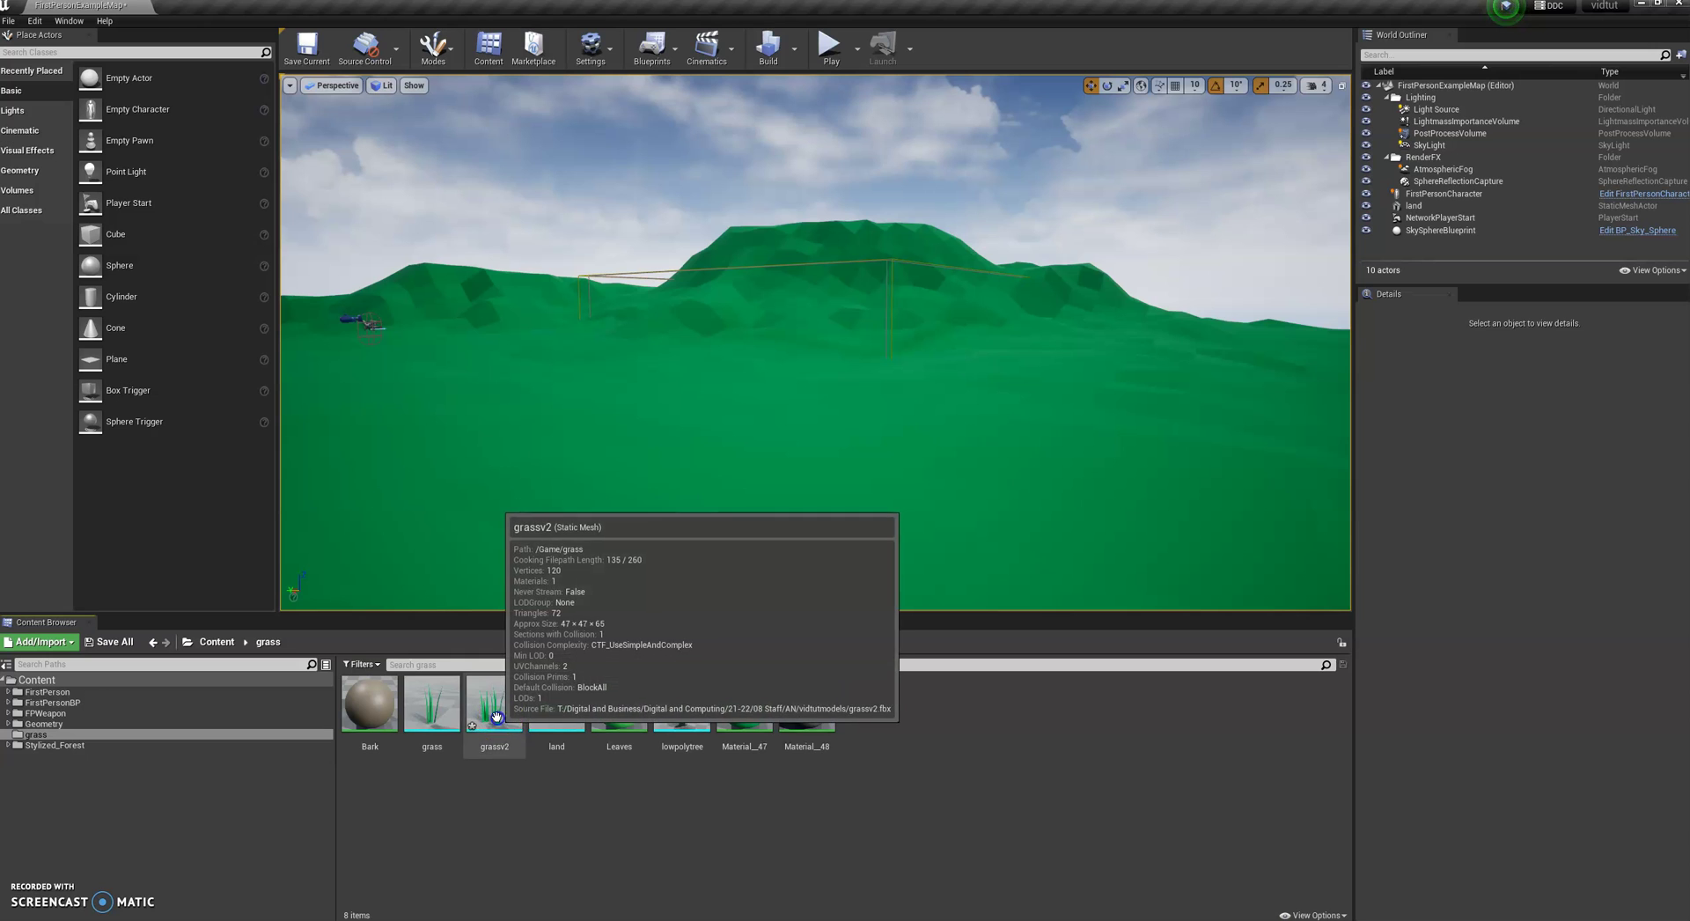
- Place copies of the grassv2 mesh by hand on the green terrain
{"action": "left_click_drag", "start_coordinate": [500, 713], "coordinate": [573, 533]}
{"action": "right_click_drag", "start_coordinate": [637, 521], "coordinate": [718, 520]}
{"action": "key", "text": "w"}
{"action": "left_click_drag", "start_coordinate": [471, 722], "coordinate": [673, 485]}
{"action": "left_click_drag", "start_coordinate": [680, 540], "coordinate": [755, 521]}
{"action": "left_click_drag", "start_coordinate": [494, 695], "coordinate": [588, 440]}
{"action": "mouse_move", "coordinate": [783, 470]}
{"action": "right_mouse_down"}
{"action": "mouse_move", "coordinate": [746, 469]}
{"action": "mouse_move", "coordinate": [769, 469]}
{"action": "right_mouse_up"}
- Undo the placement of the grassv2 copies on the terrain
{"action": "key", "text": "ctrl+z"}
{"action": "key", "text": "ctrl+z"}
{"action": "key", "text": "ctrl+z"}
{"action": "key", "text": "ctrl+z"}
{"action": "key", "text": "ctrl+z"}
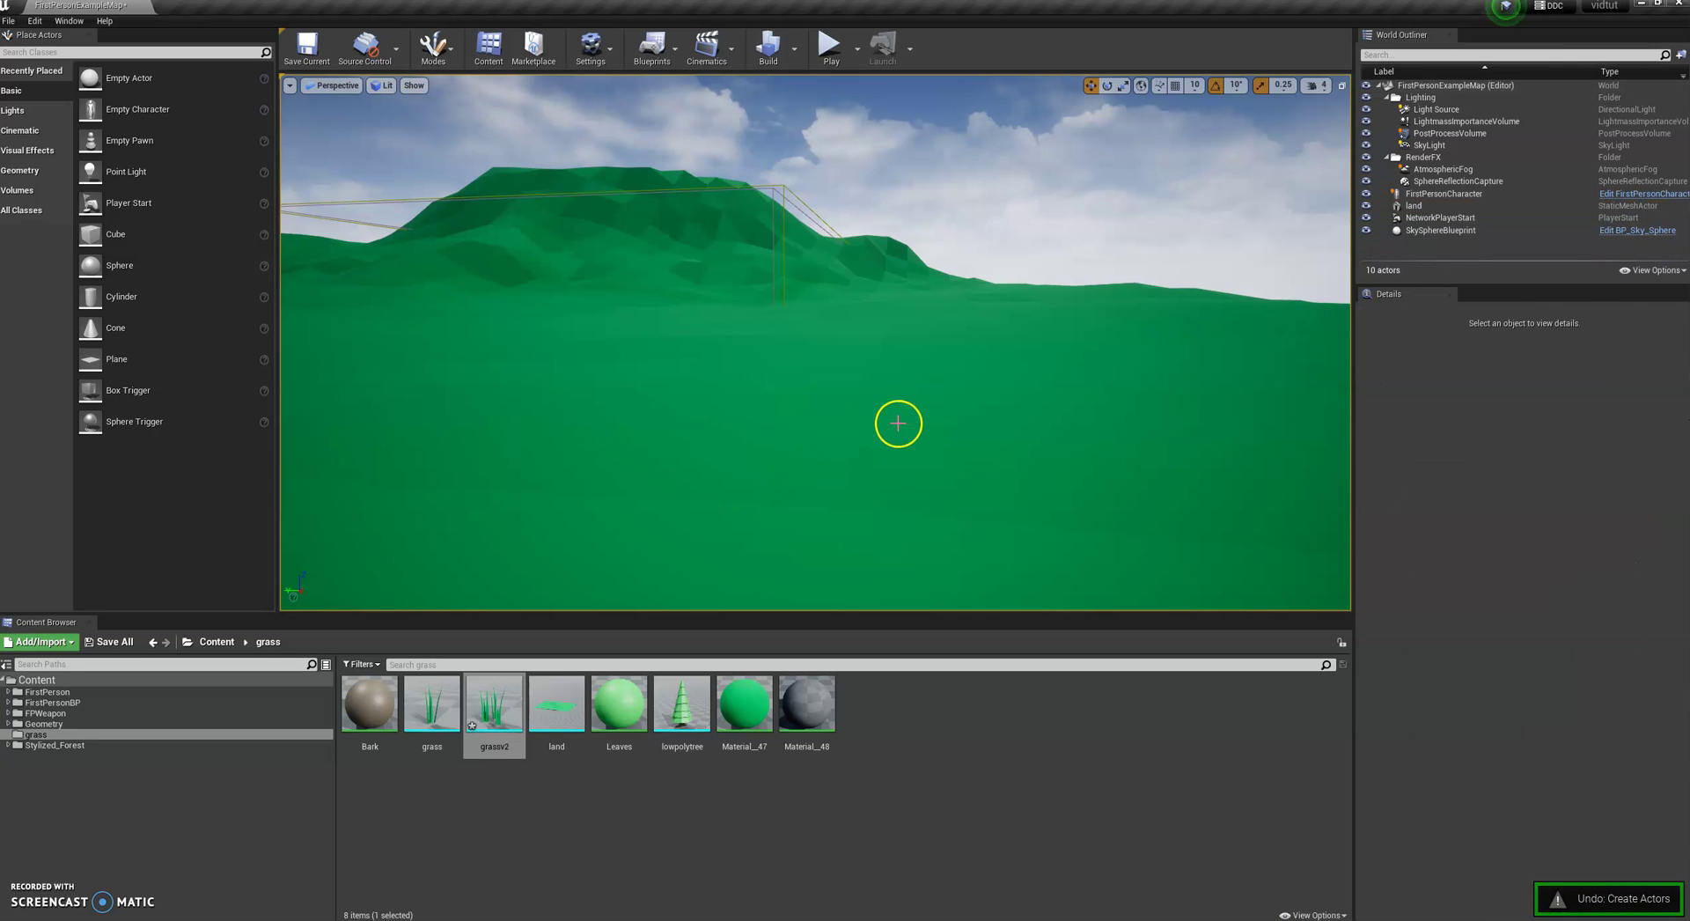
- Activate Foliage mode, add the grassv2 mesh as a foliage type and bring up its painting and placement settings
{"action": "right_click_drag", "start_coordinate": [774, 475], "coordinate": [765, 443]}
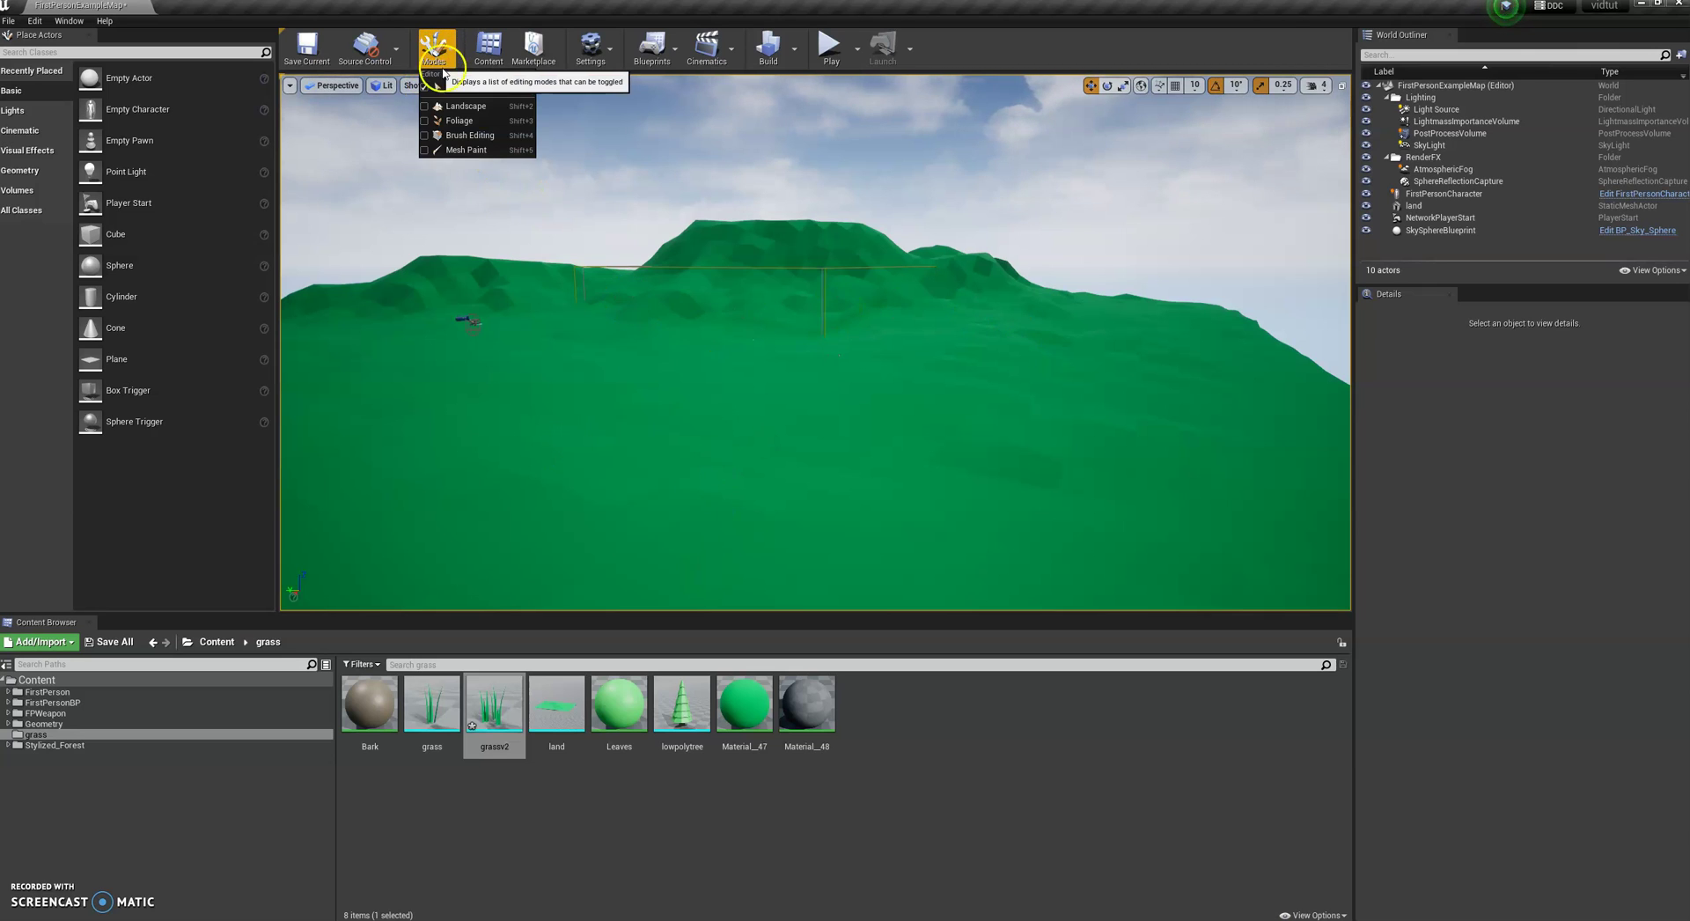
{"action": "left_click", "coordinate": [470, 126]}
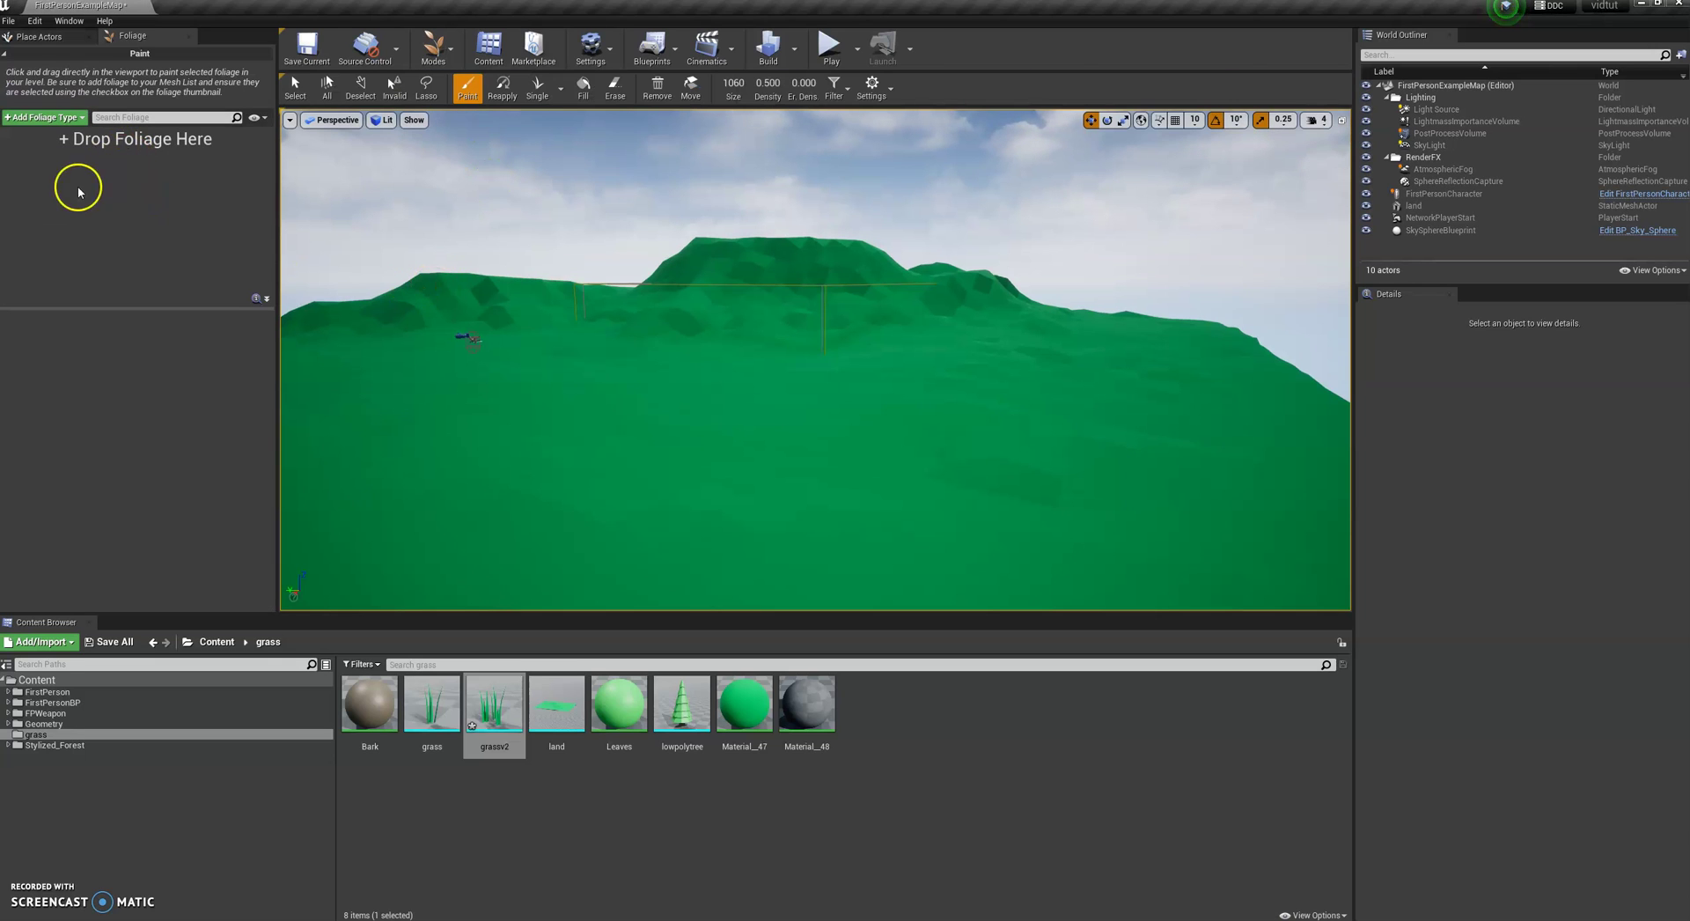
{"action": "left_click_drag", "start_coordinate": [493, 708], "coordinate": [374, 586]}
{"action": "left_click_drag", "start_coordinate": [288, 374], "coordinate": [163, 225]}
{"action": "left_click", "coordinate": [24, 156]}
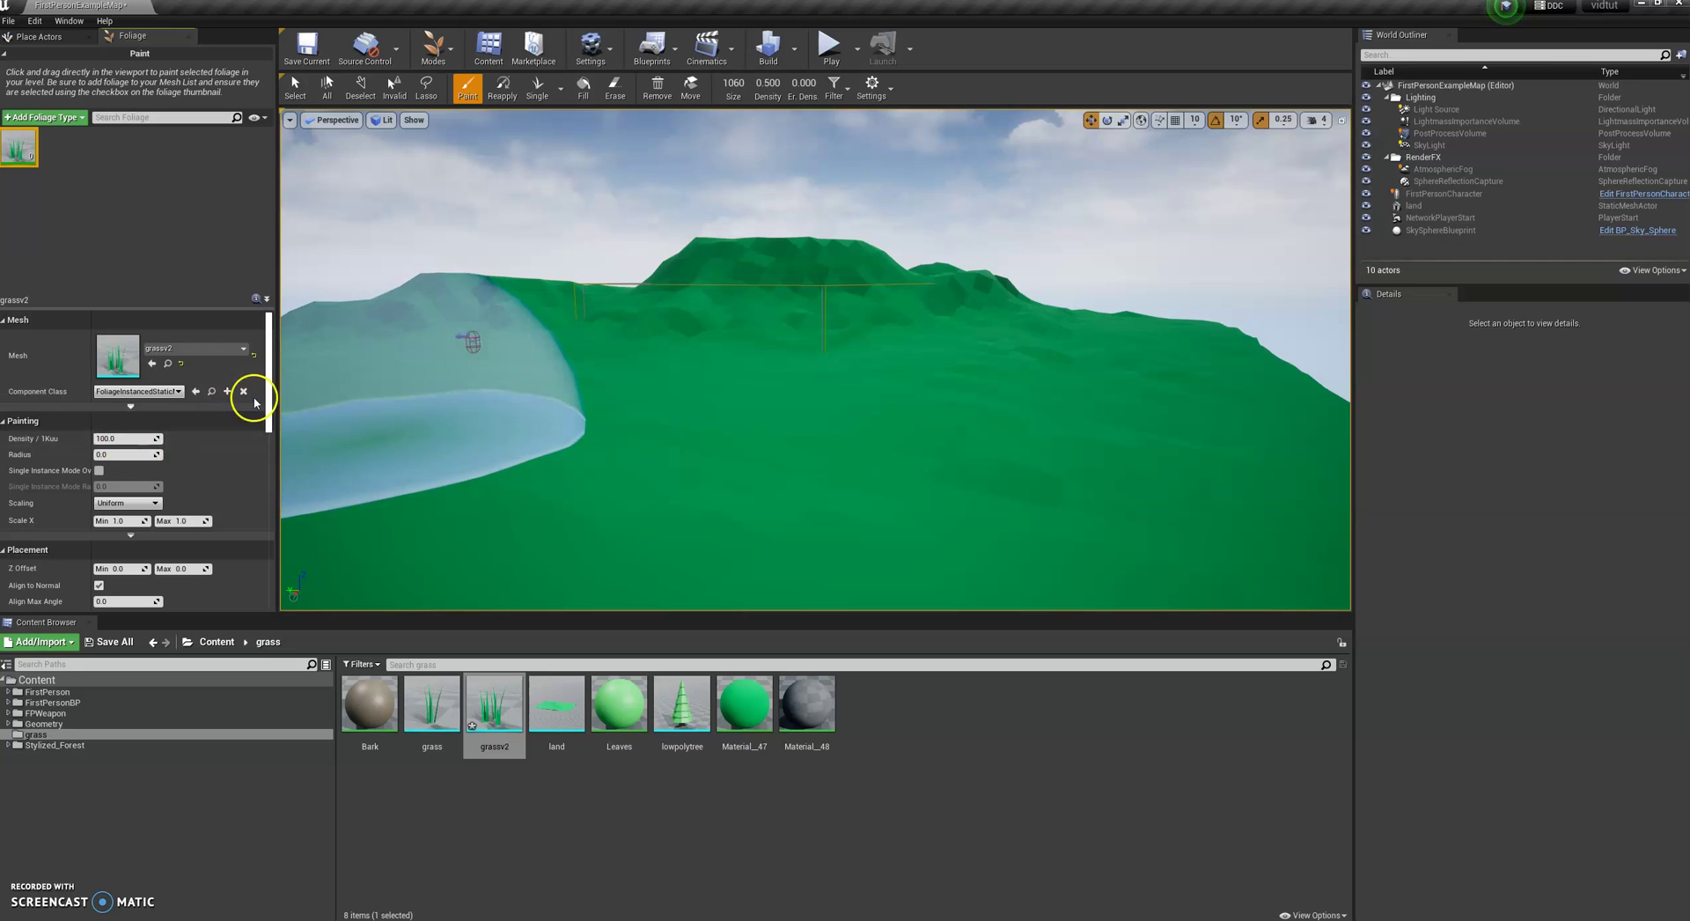
{"action": "scroll", "coordinate": [260, 392], "scroll_direction": "down", "scroll_amount": 3}
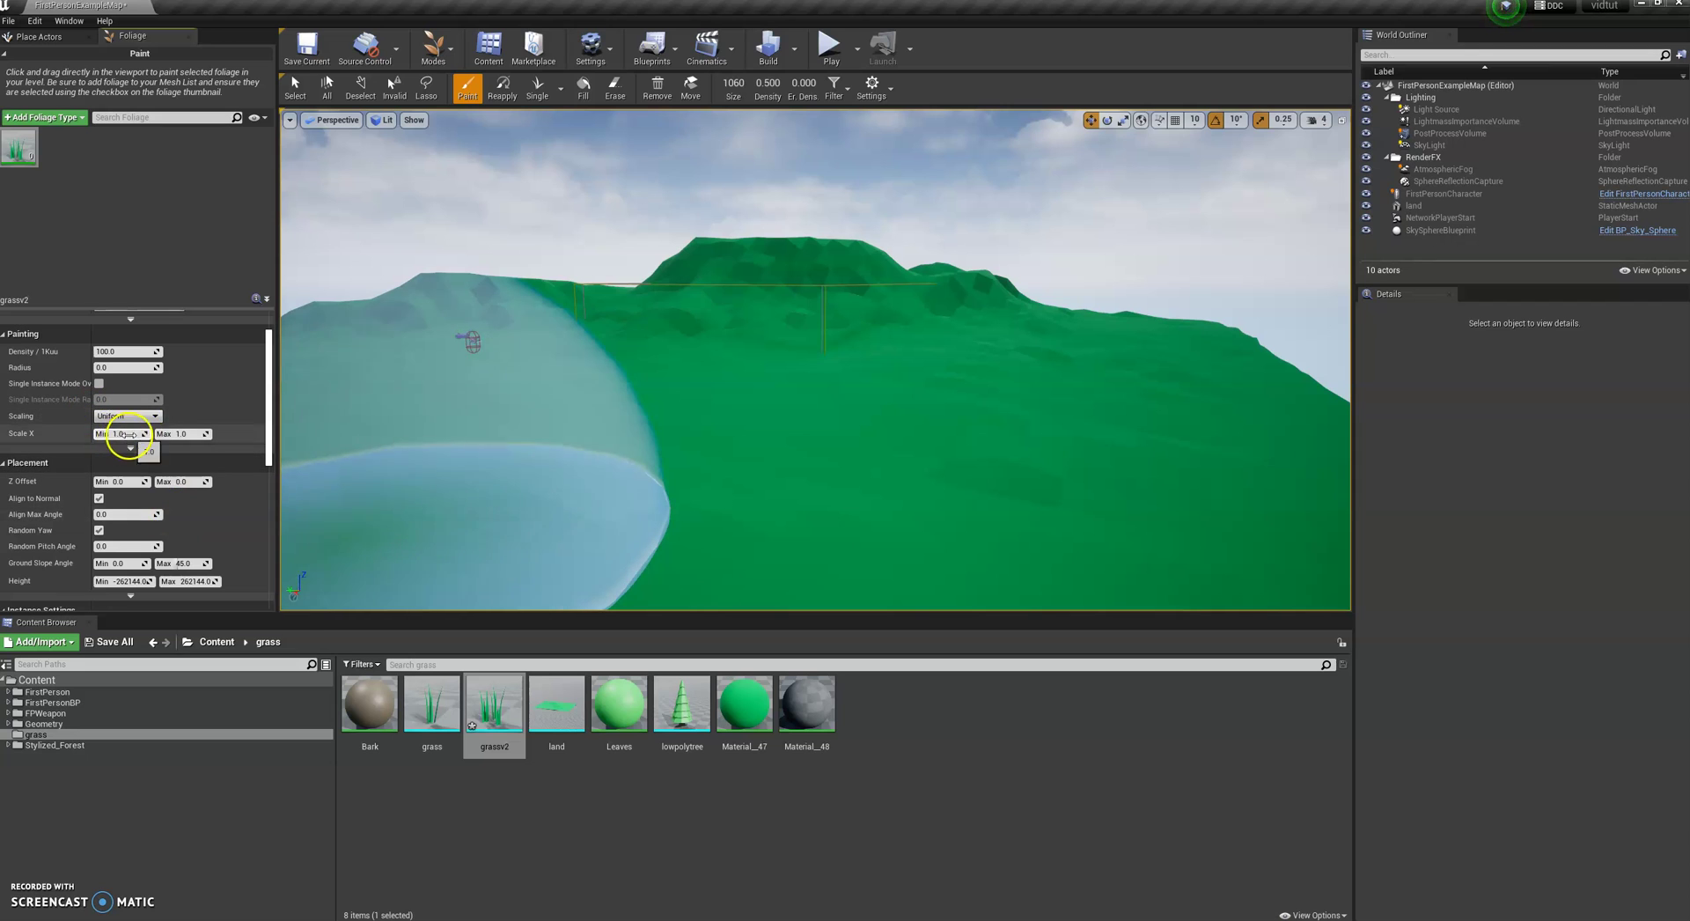
- Review the grassv2 foliage type's painting, placement, instance and scalability settings
{"action": "left_click_drag", "start_coordinate": [266, 418], "coordinate": [264, 445]}
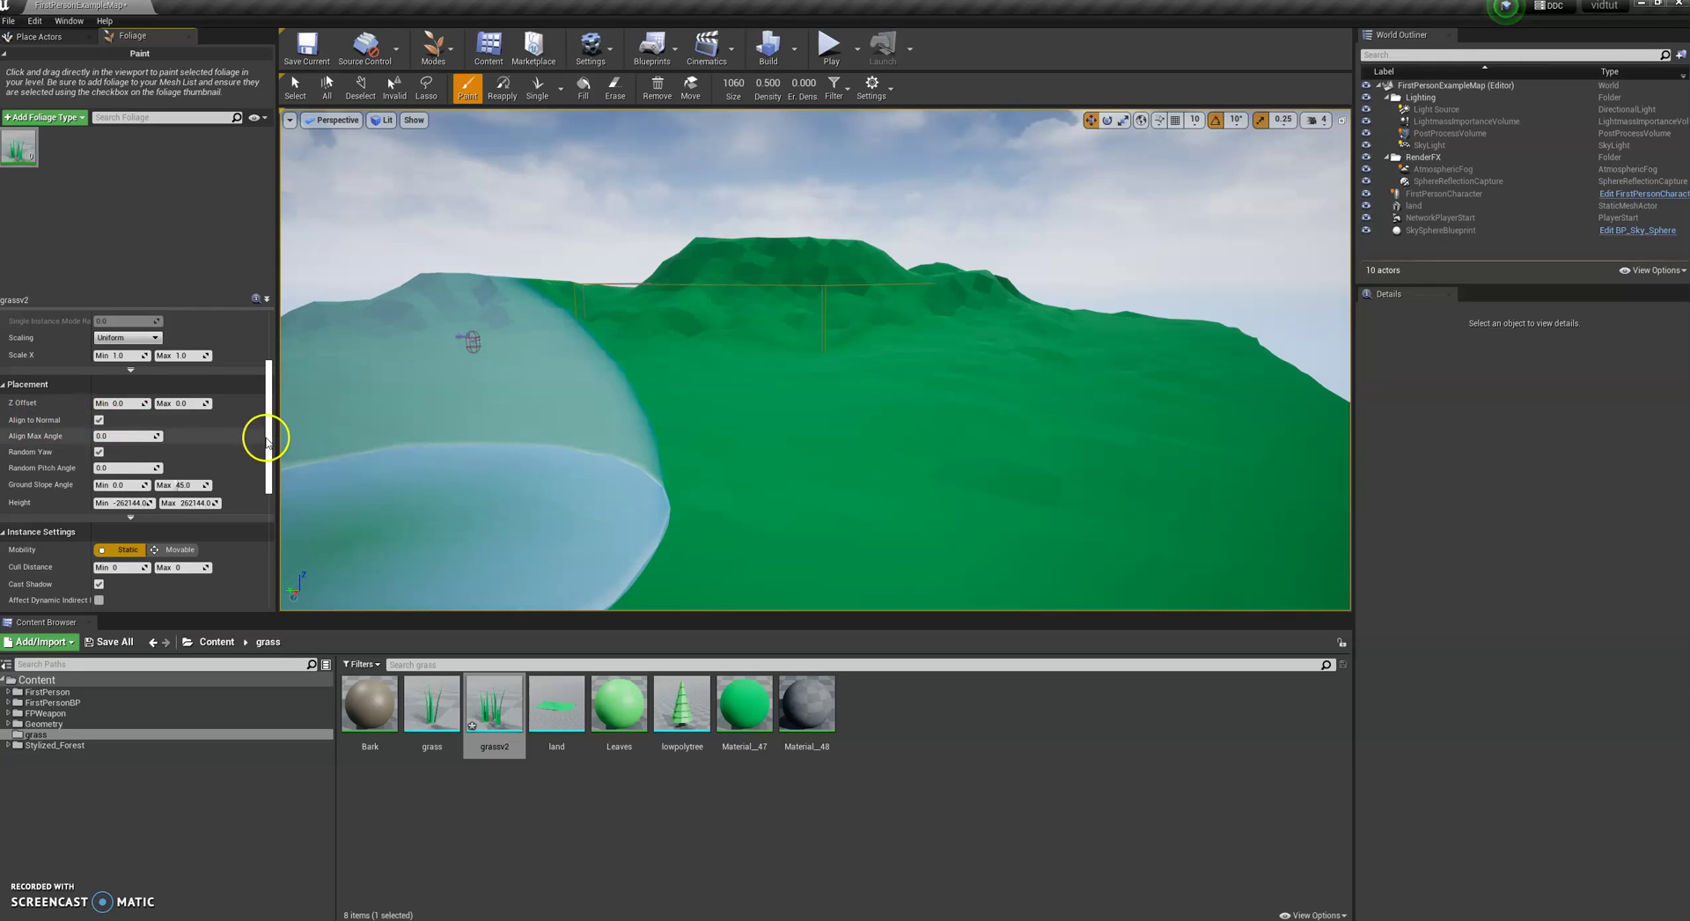
{"action": "scroll", "coordinate": [266, 432], "scroll_direction": "down", "scroll_amount": 2}
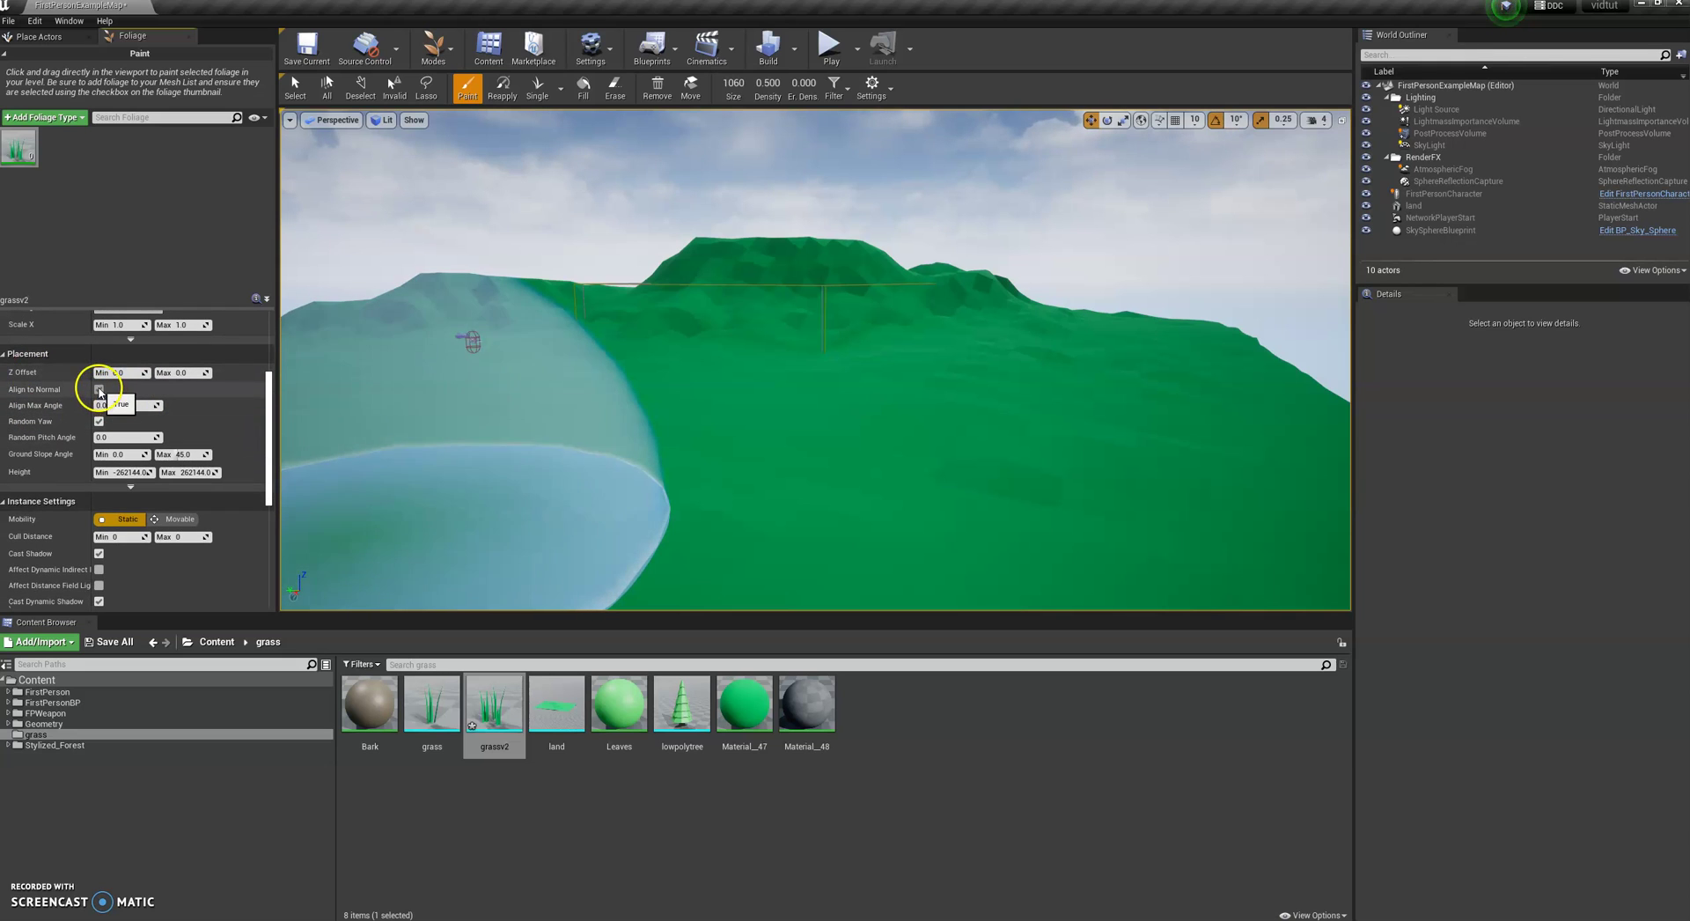
{"action": "left_click_drag", "start_coordinate": [267, 423], "coordinate": [267, 483]}
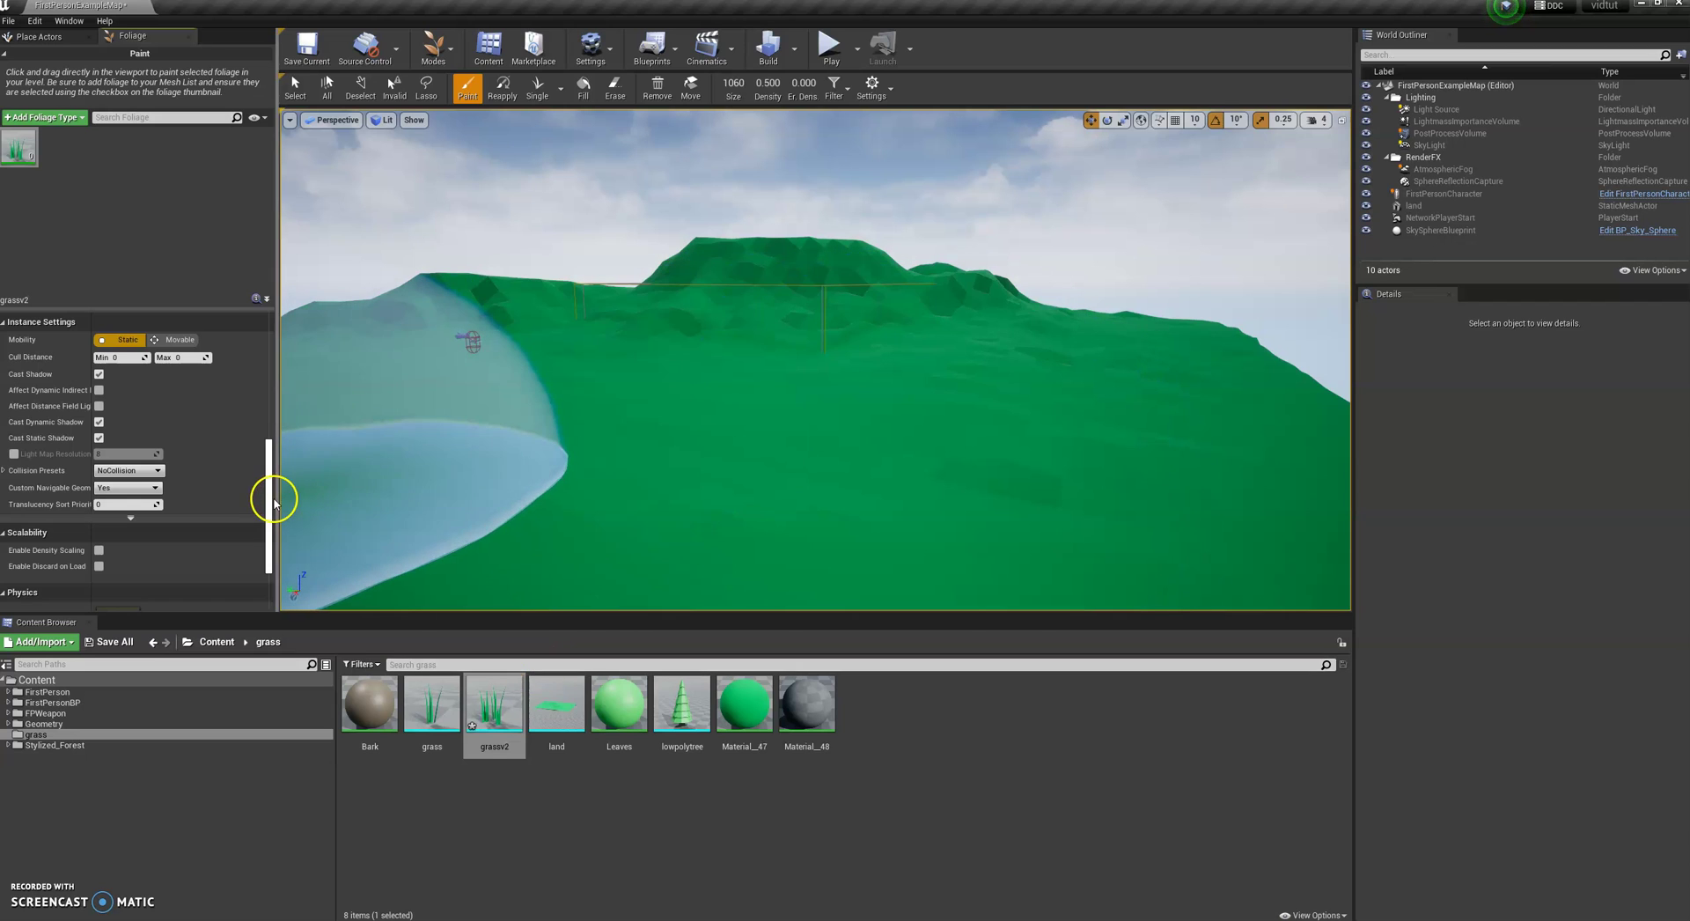
{"action": "left_click_drag", "start_coordinate": [271, 493], "coordinate": [274, 354]}
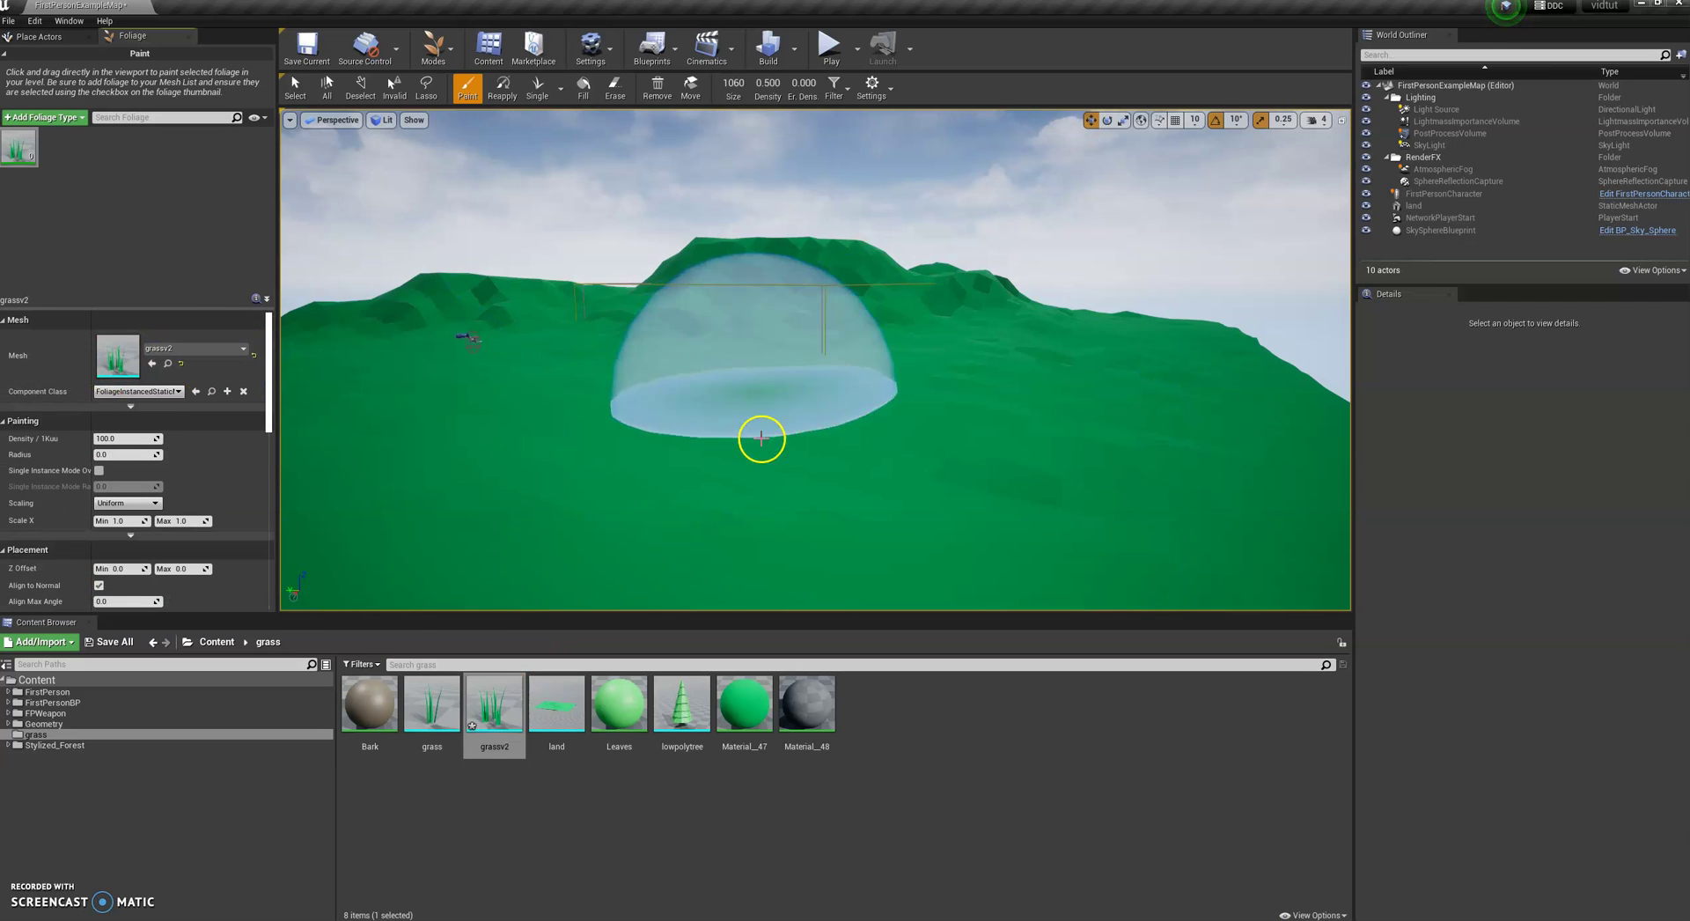
- Paint a test patch of grassv2 foliage on the terrain and walk through it in a play session
{"action": "mouse_move", "coordinate": [815, 454]}
{"action": "left_mouse_down"}
{"action": "mouse_move", "coordinate": [822, 476]}
{"action": "mouse_move", "coordinate": [1065, 422]}
{"action": "left_mouse_up"}
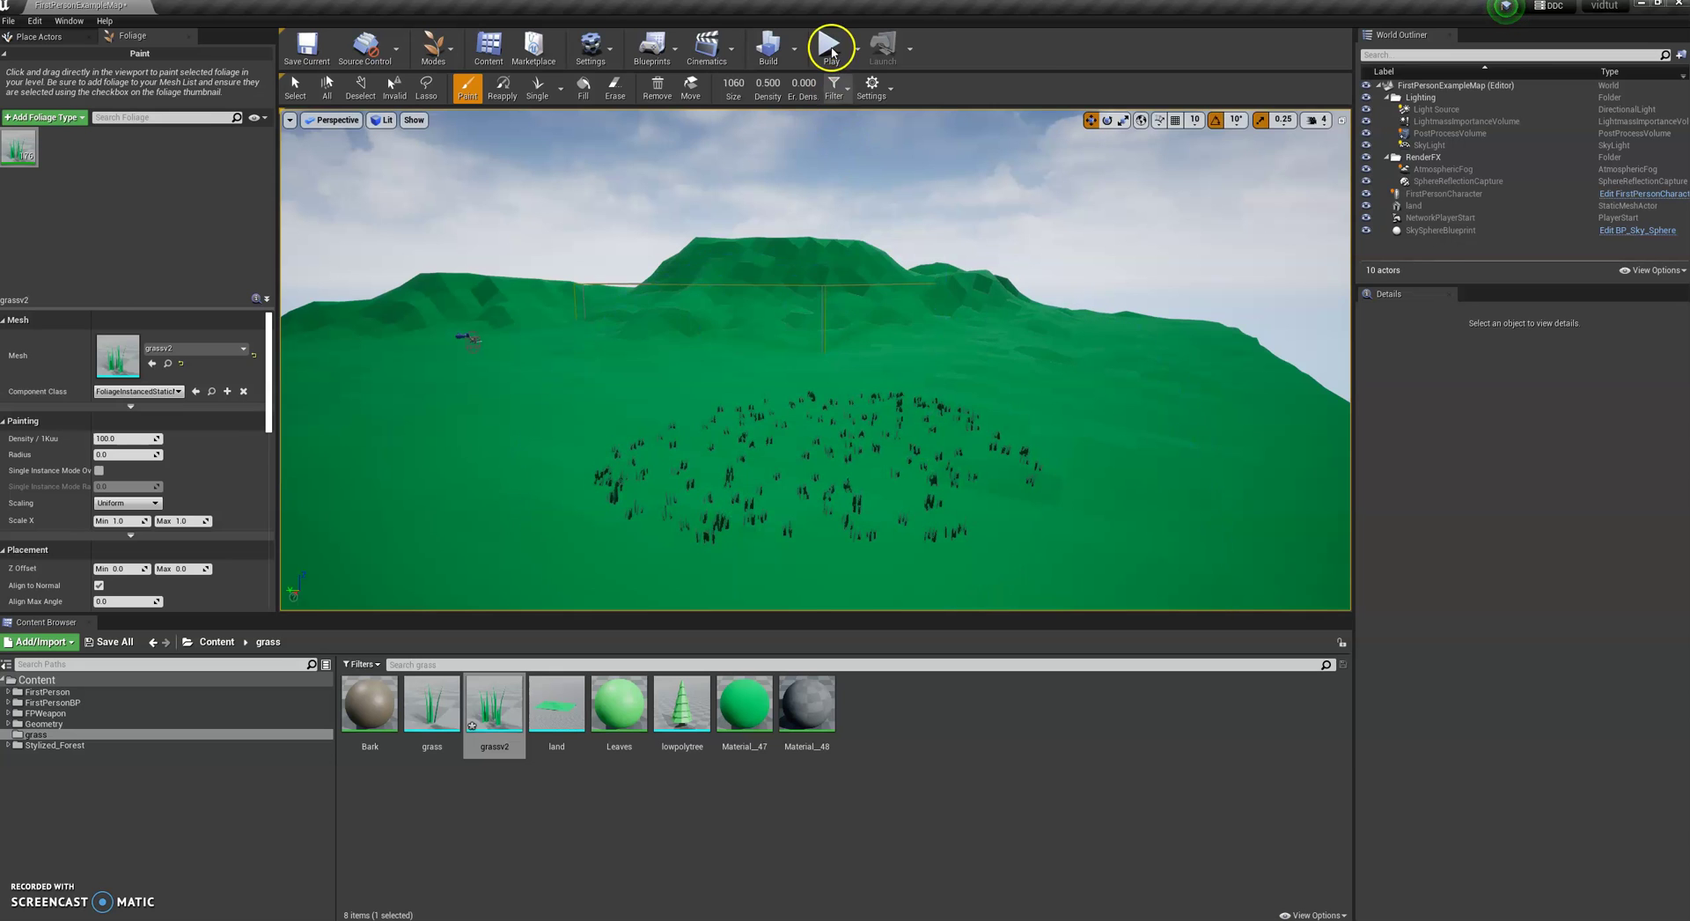
{"action": "left_click", "coordinate": [832, 51]}
{"action": "left_click", "coordinate": [959, 356]}
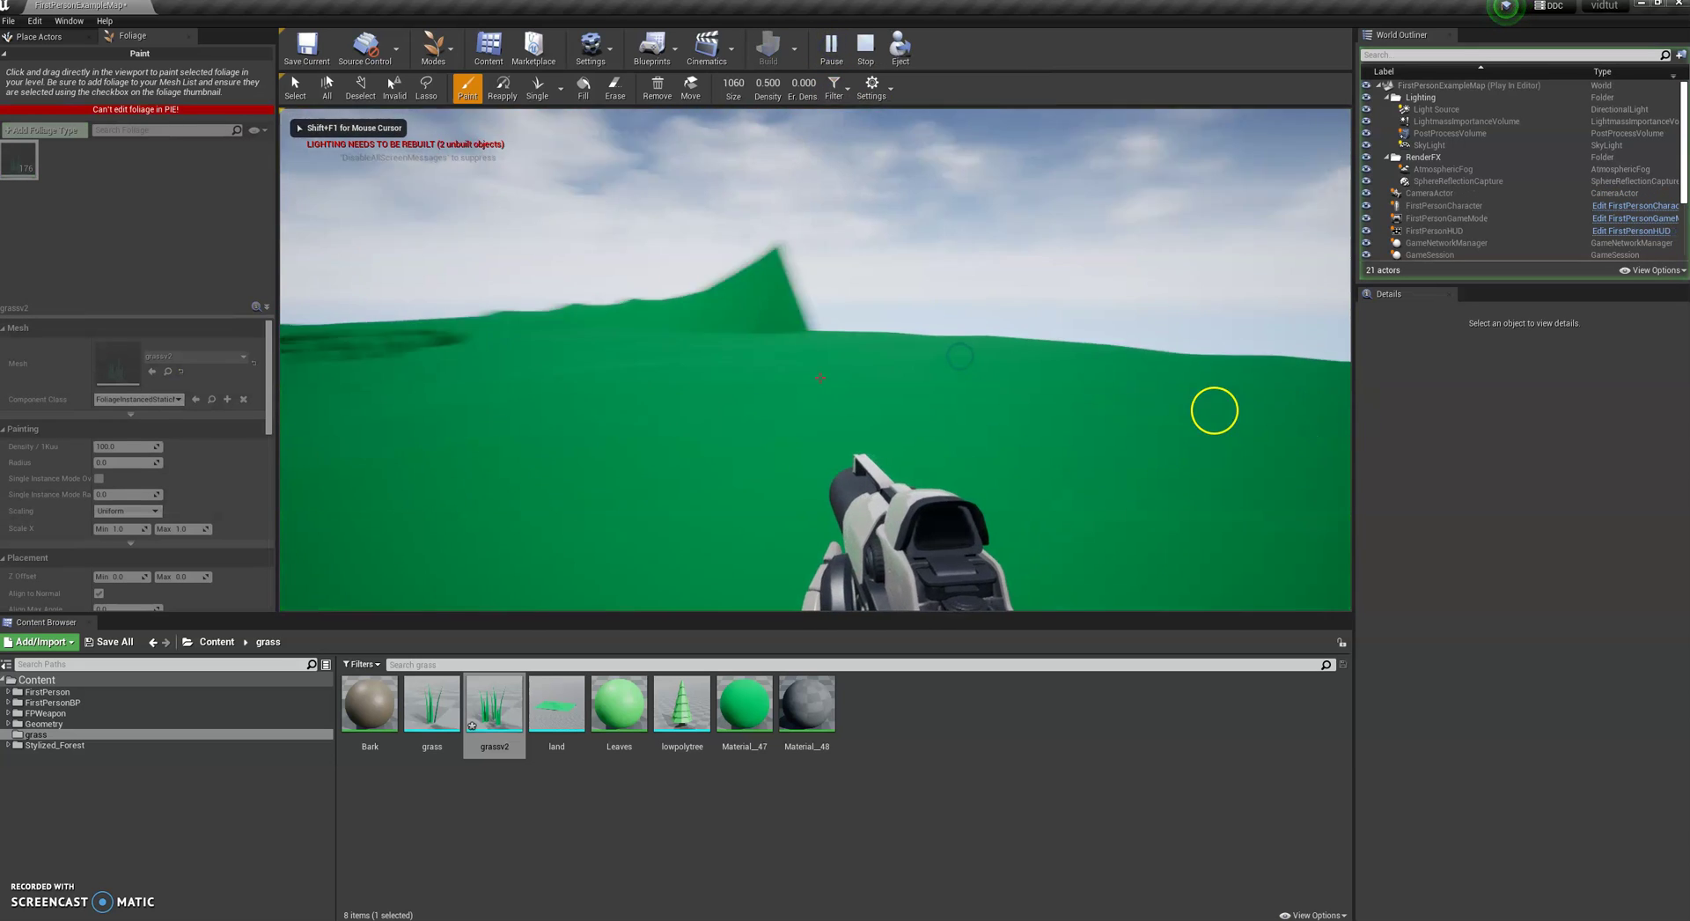
{"action": "key", "text": "w"}
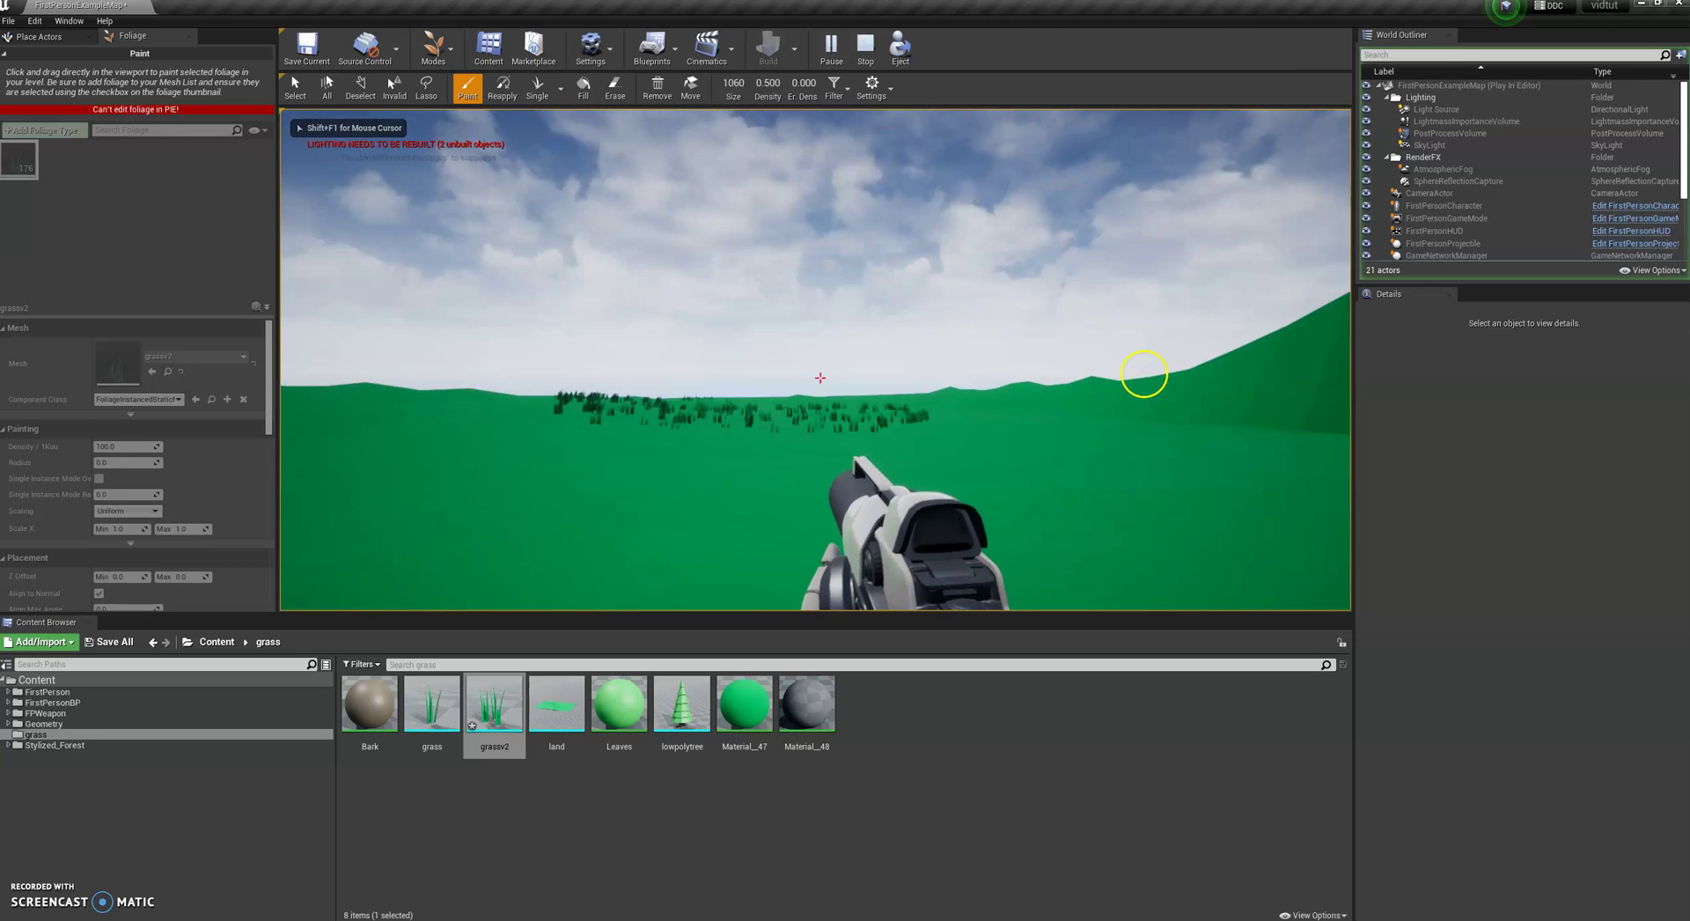
{"action": "key", "text": "w"}
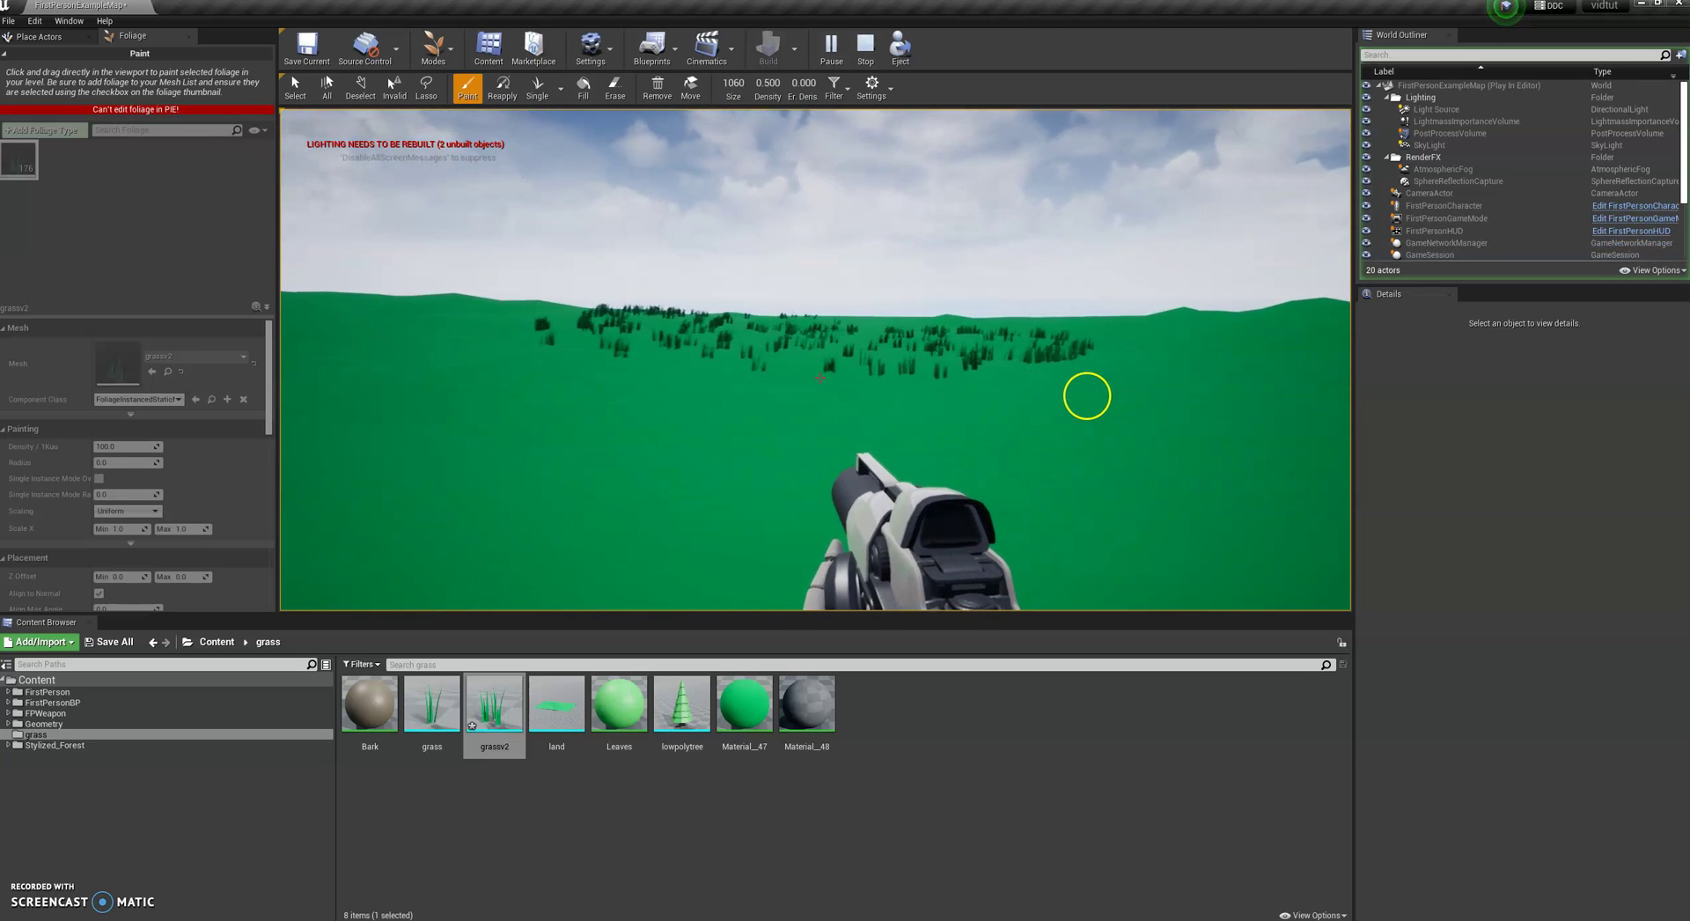
{"action": "key", "text": "w"}
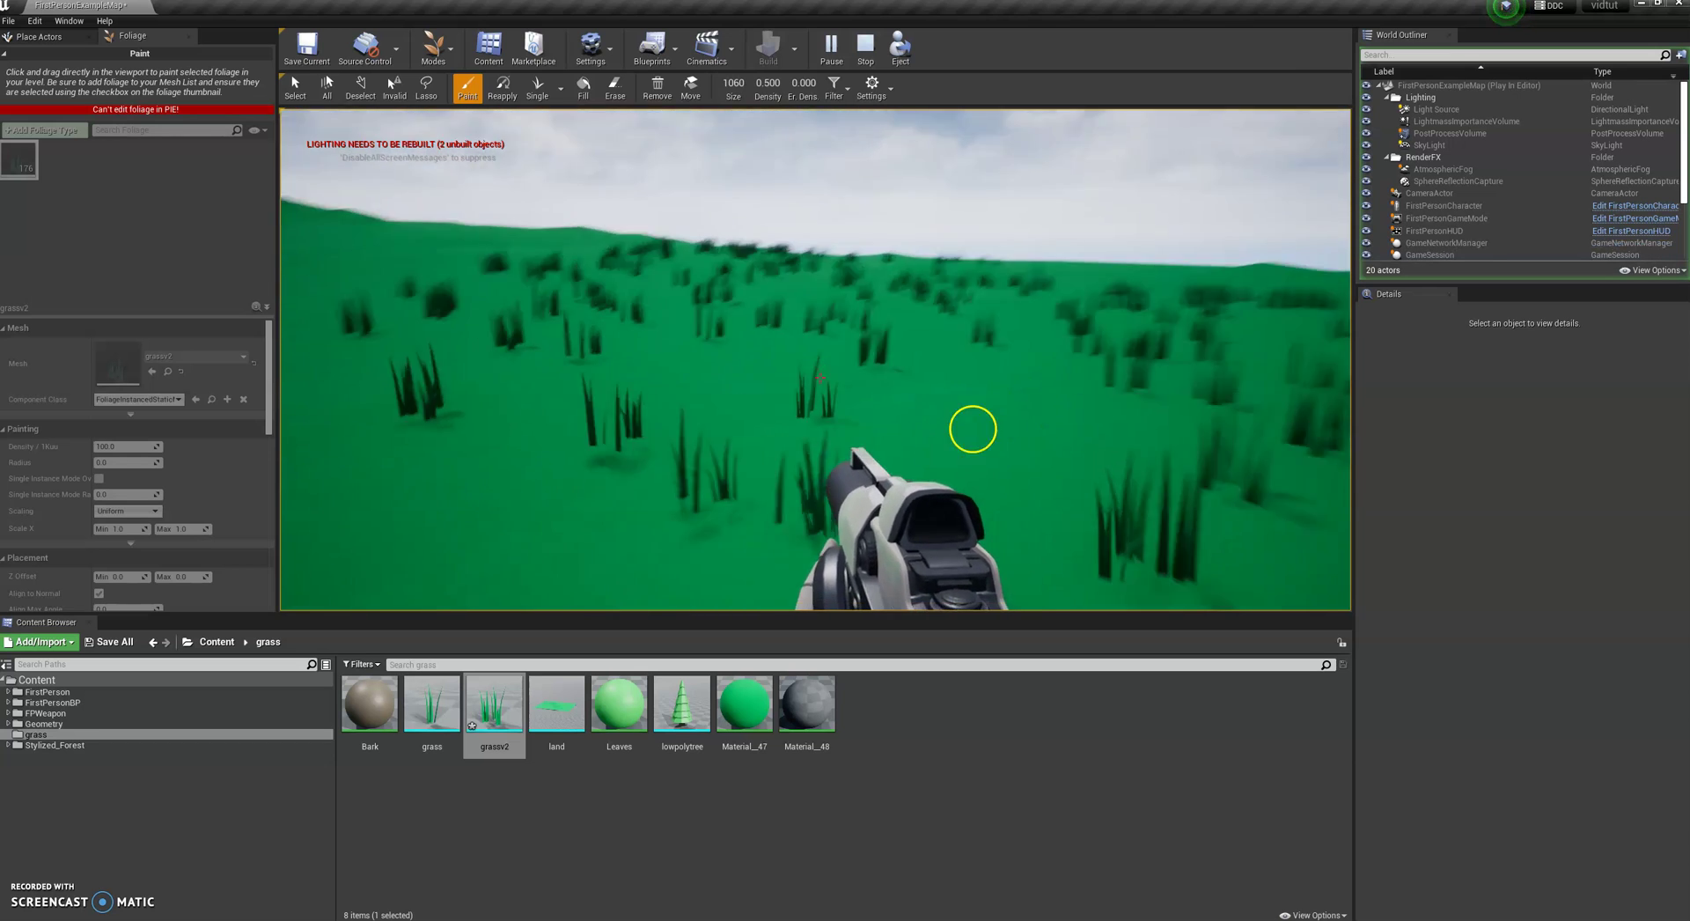
{"action": "key", "text": "w"}
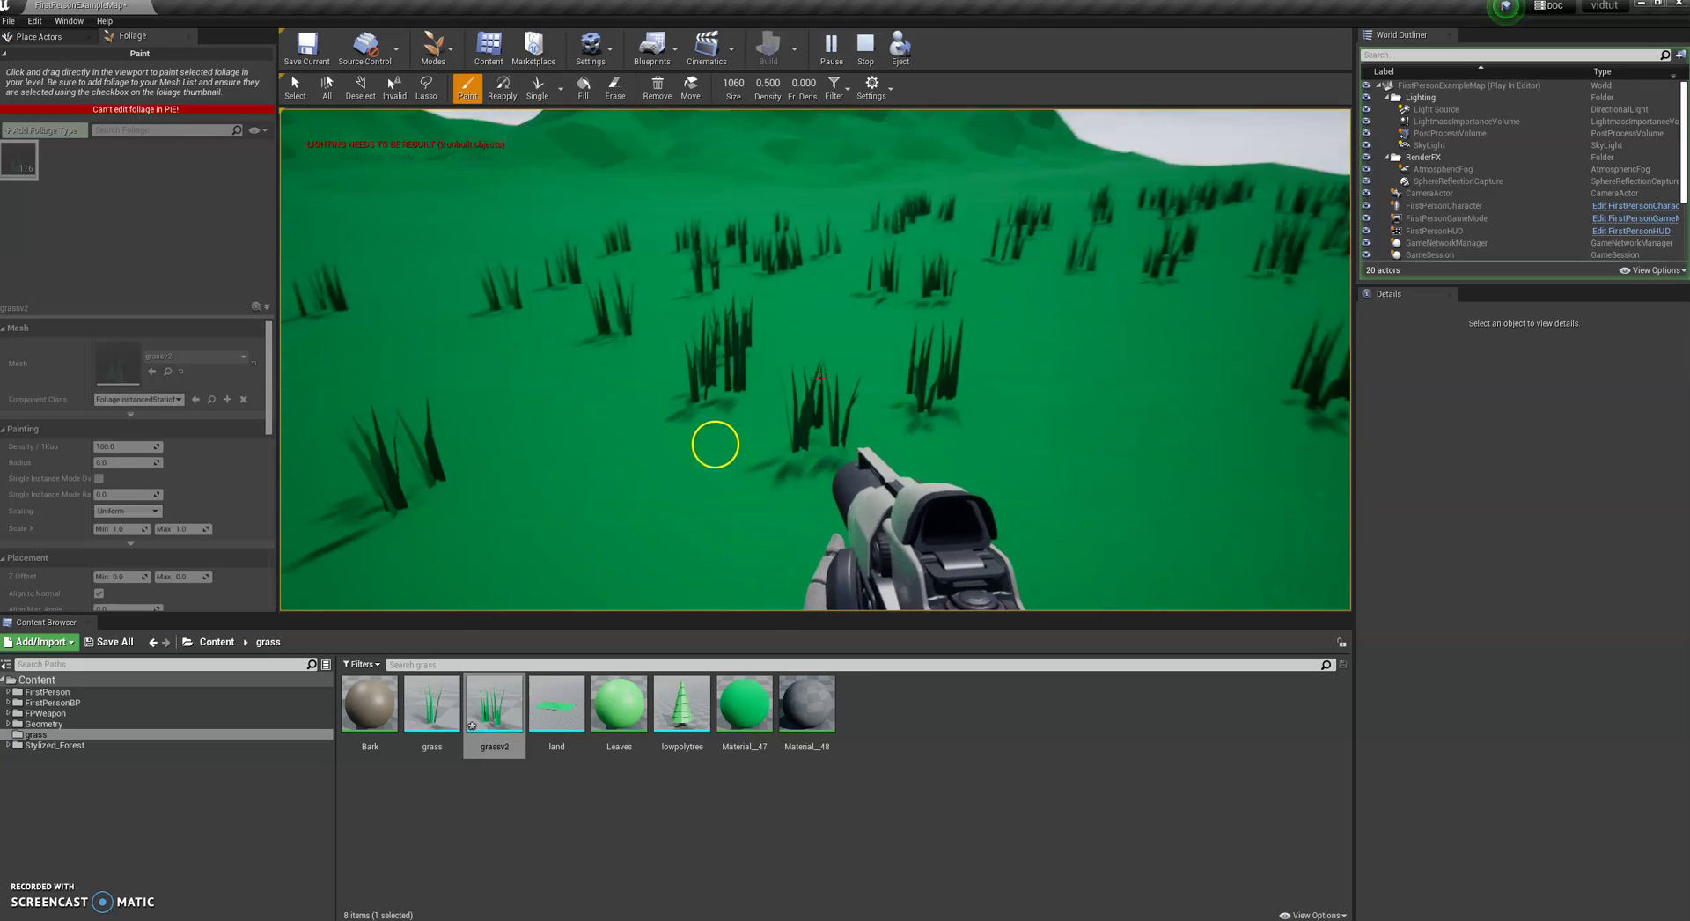
{"action": "key", "text": "w"}
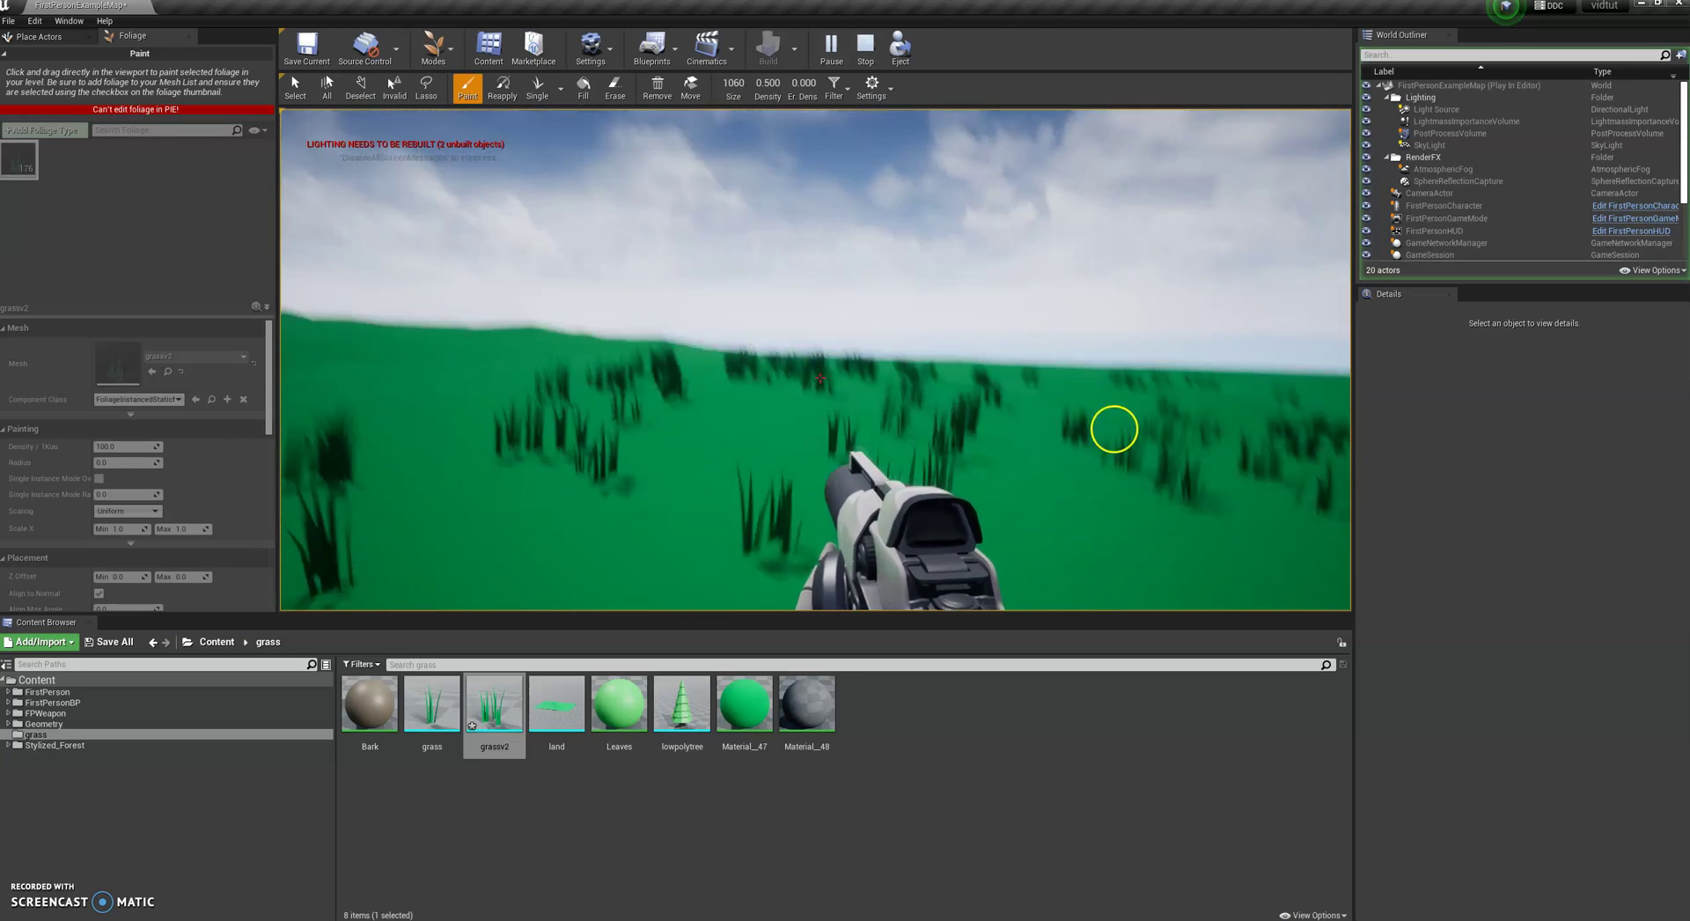
{"action": "key", "text": "w"}
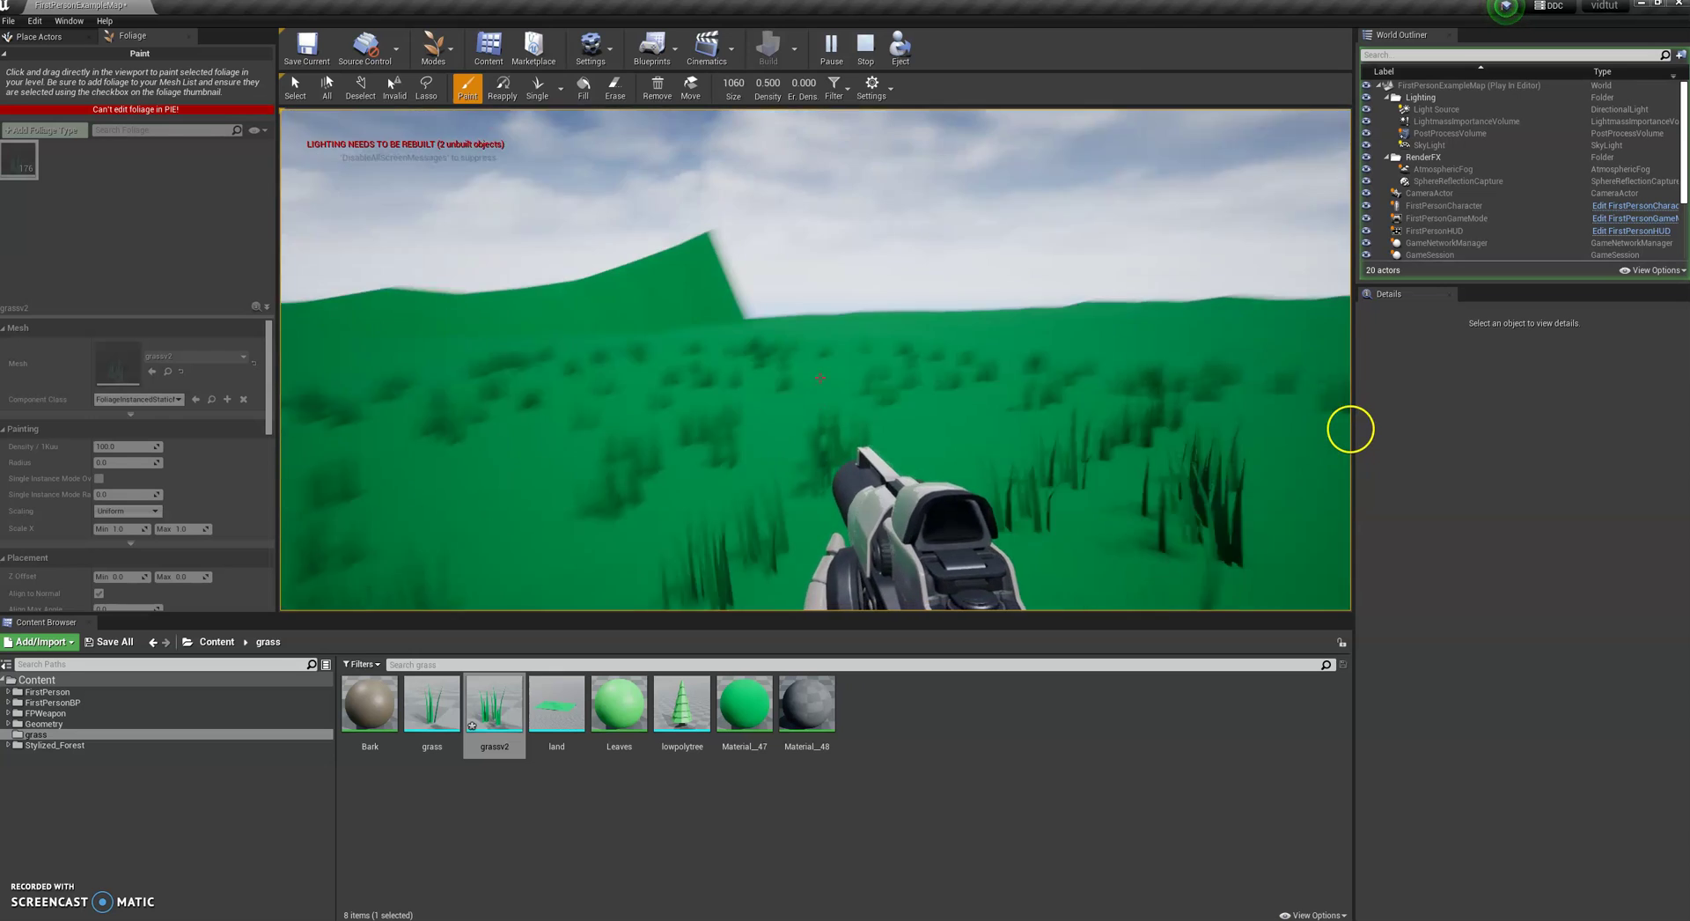
{"action": "key", "text": "w"}
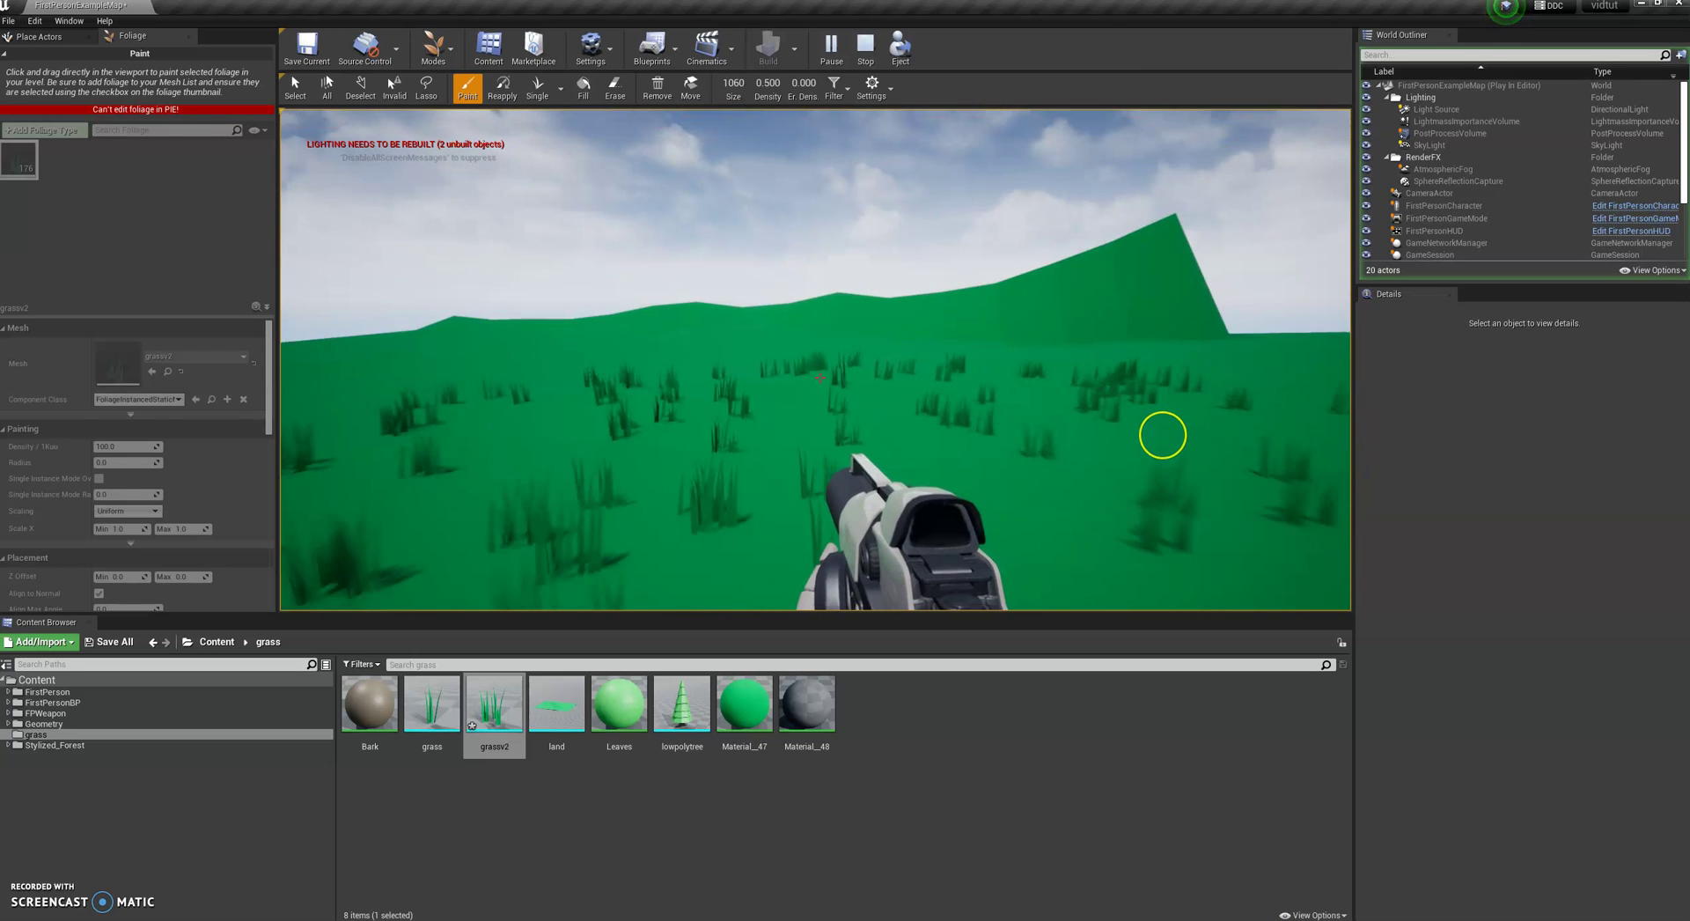
{"action": "key", "text": "Escape"}
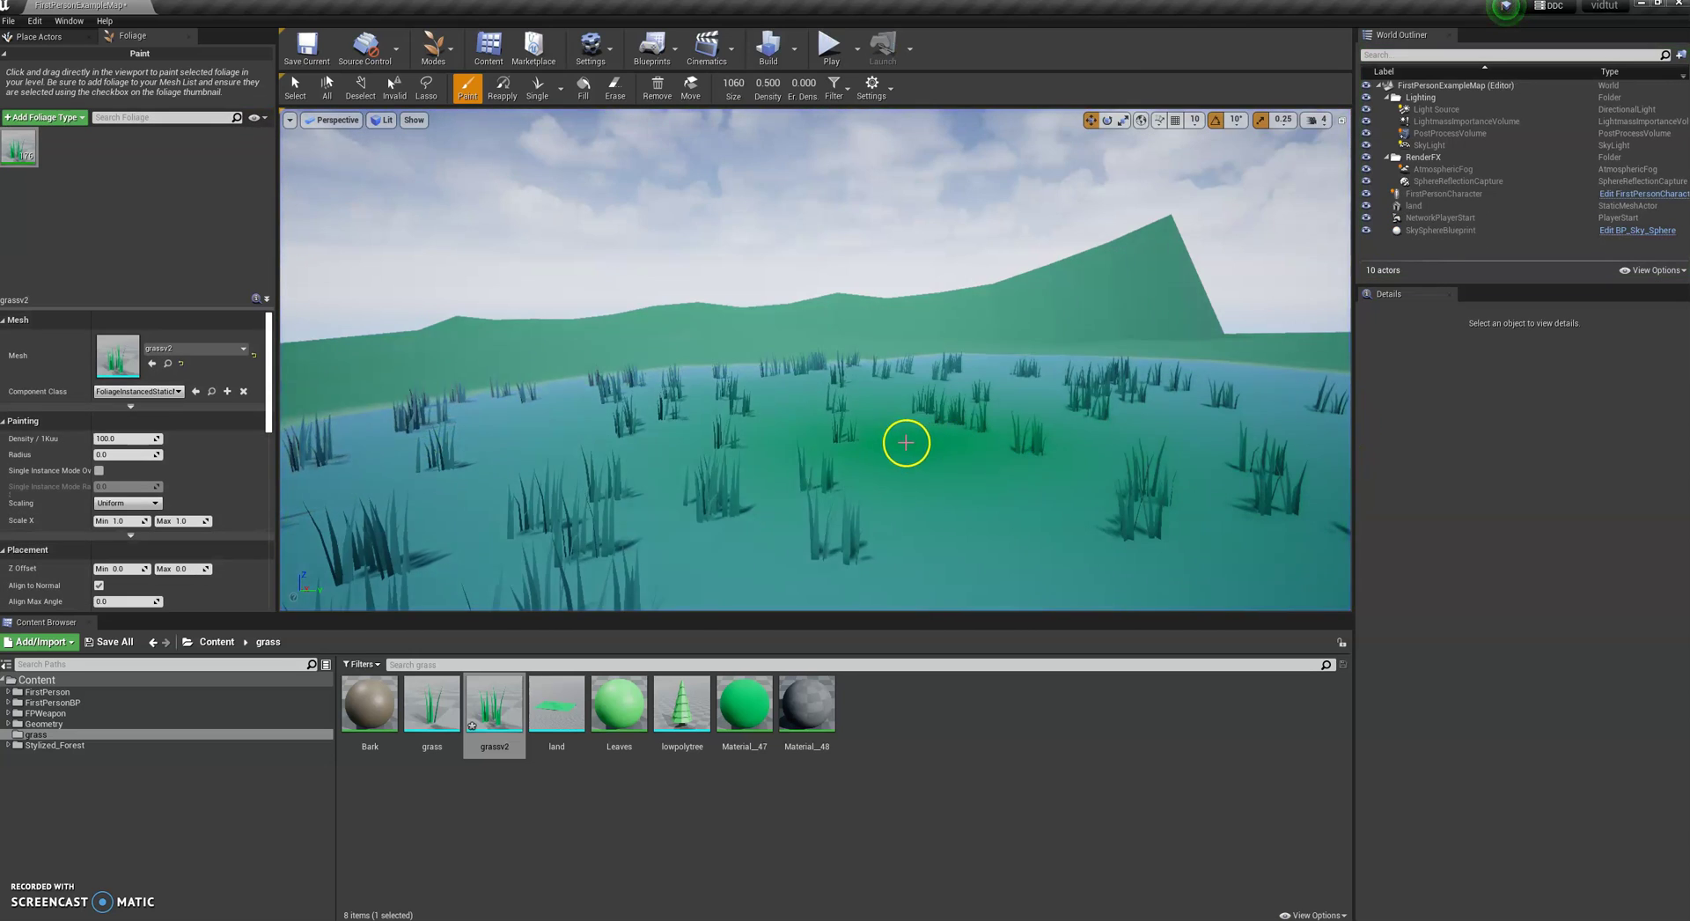
- Undo the painted test patch of grassv2 foliage
{"action": "key", "text": "s"}
{"action": "mouse_move", "coordinate": [906, 442]}
{"action": "right_mouse_down"}
{"action": "mouse_move", "coordinate": [891, 452]}
{"action": "mouse_move", "coordinate": [906, 442]}
{"action": "right_mouse_up"}
{"action": "key", "text": "ctrl+z"}
{"action": "key", "text": "ctrl+z"}
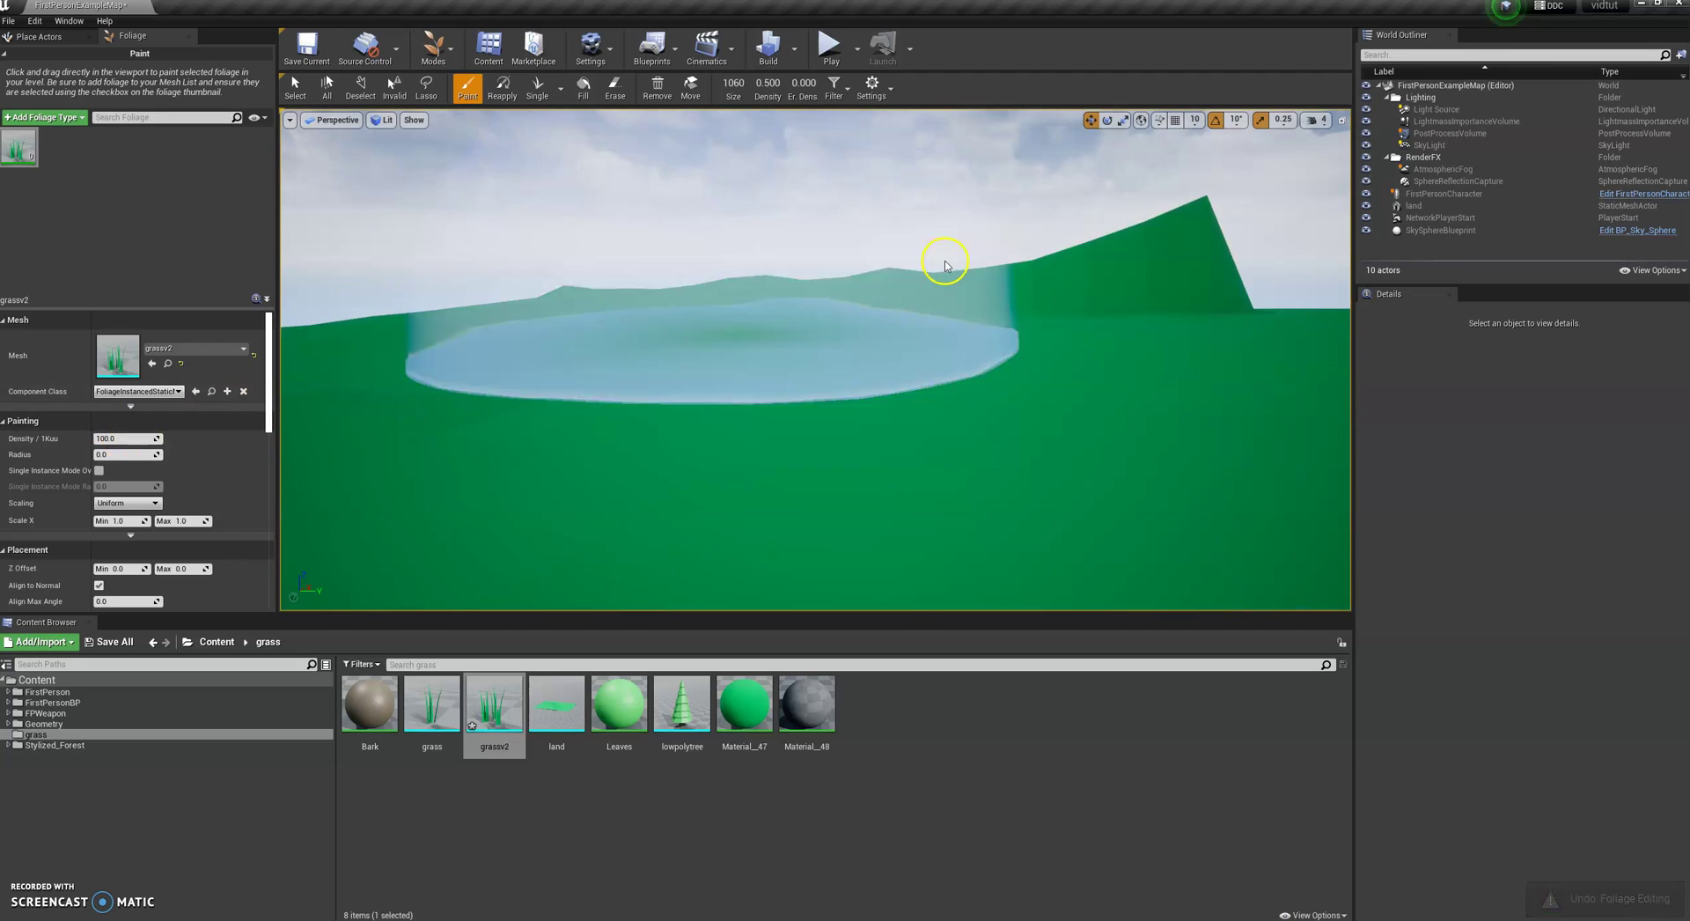
- Set the grassv2 density to 500 and the brush size to 2311, and paint the foliage over the terrain
{"action": "right_click_drag", "start_coordinate": [827, 394], "coordinate": [826, 413]}
{"action": "scroll", "coordinate": [826, 413], "scroll_direction": "down", "scroll_amount": 2}
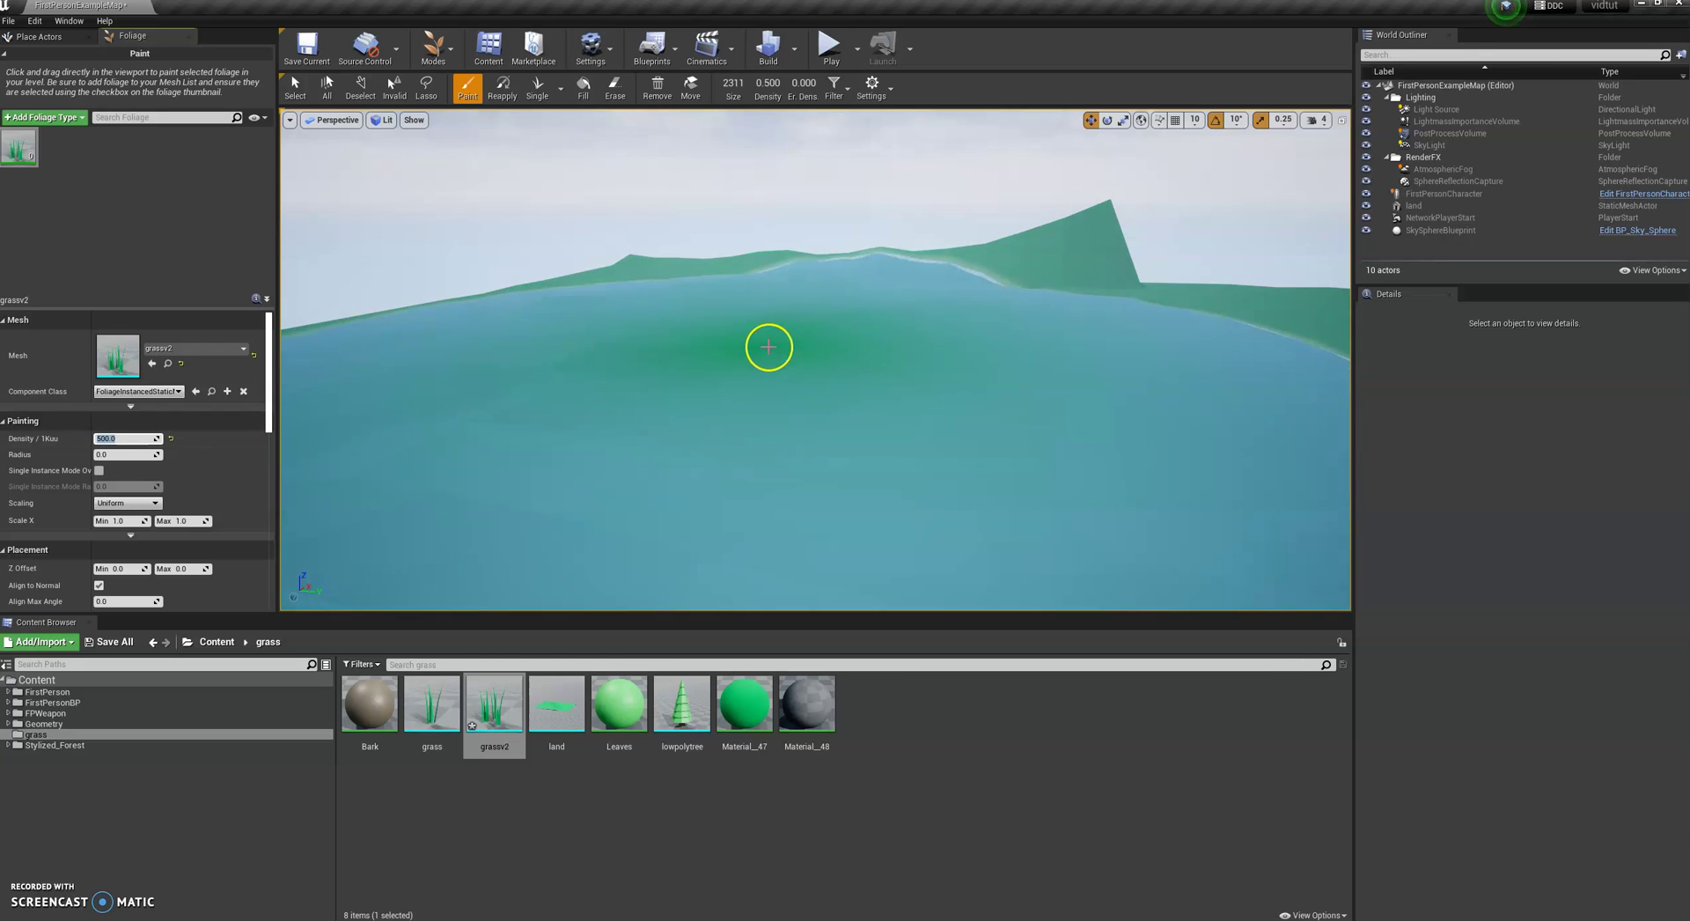
{"action": "mouse_move", "coordinate": [773, 344]}
{"action": "left_mouse_down"}
{"action": "mouse_move", "coordinate": [842, 332]}
{"action": "mouse_move", "coordinate": [799, 353]}
{"action": "left_mouse_up"}
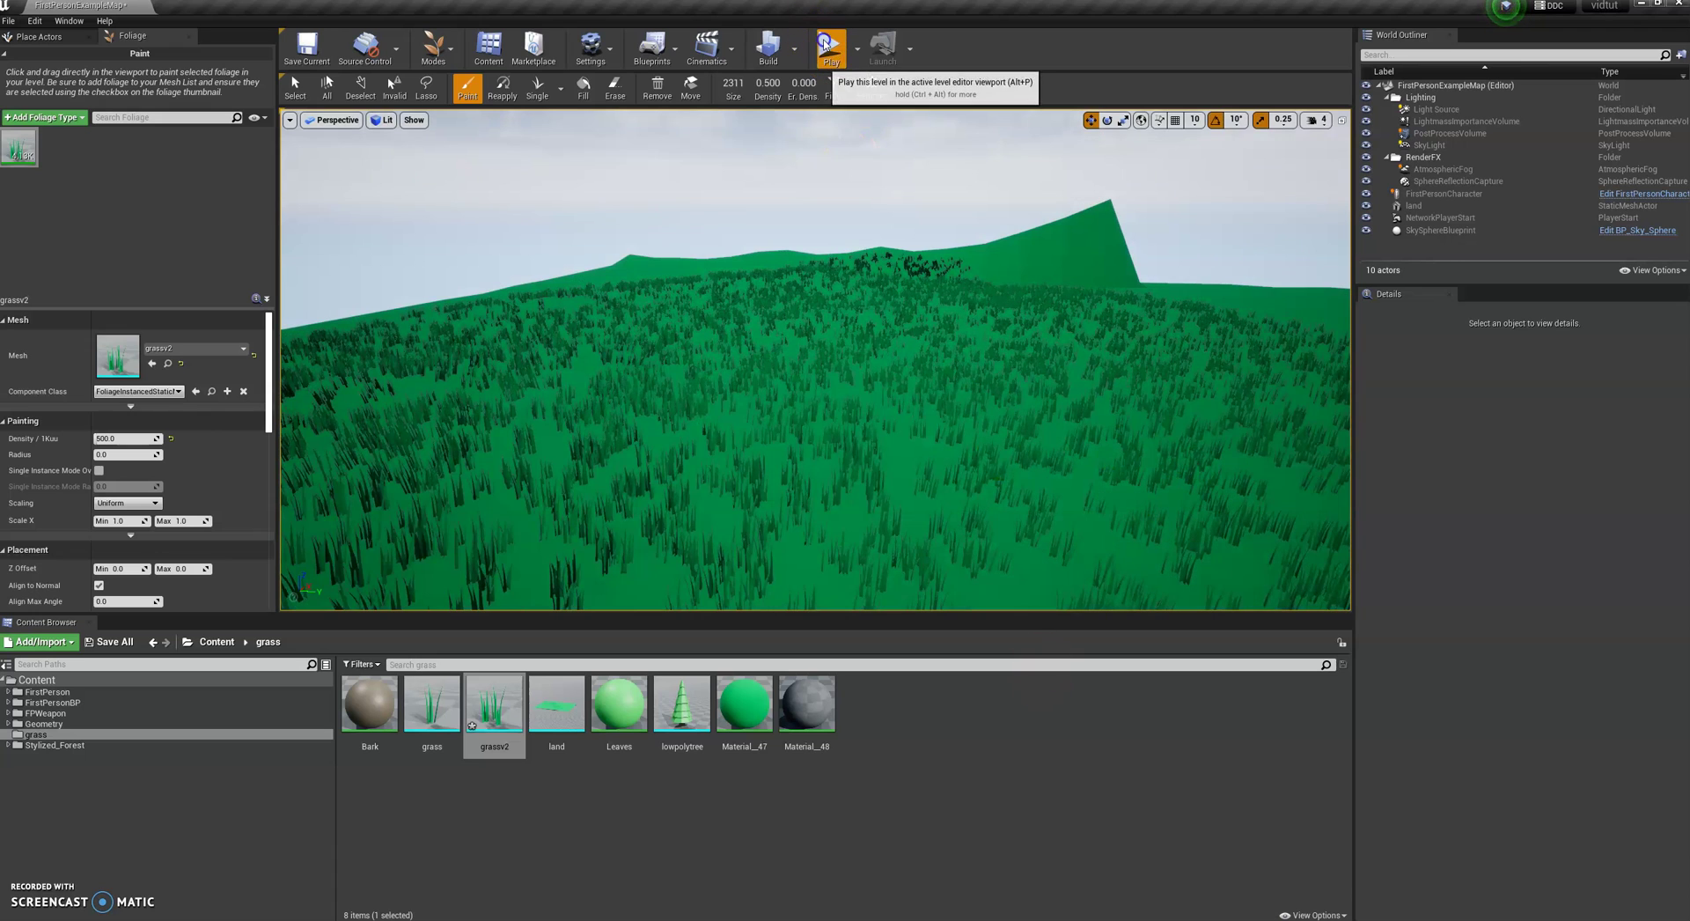
- Play the level and walk through the dense grass to check its coverage and its tilt on slopes
{"action": "left_click", "coordinate": [825, 44]}
{"action": "key", "text": "w"}
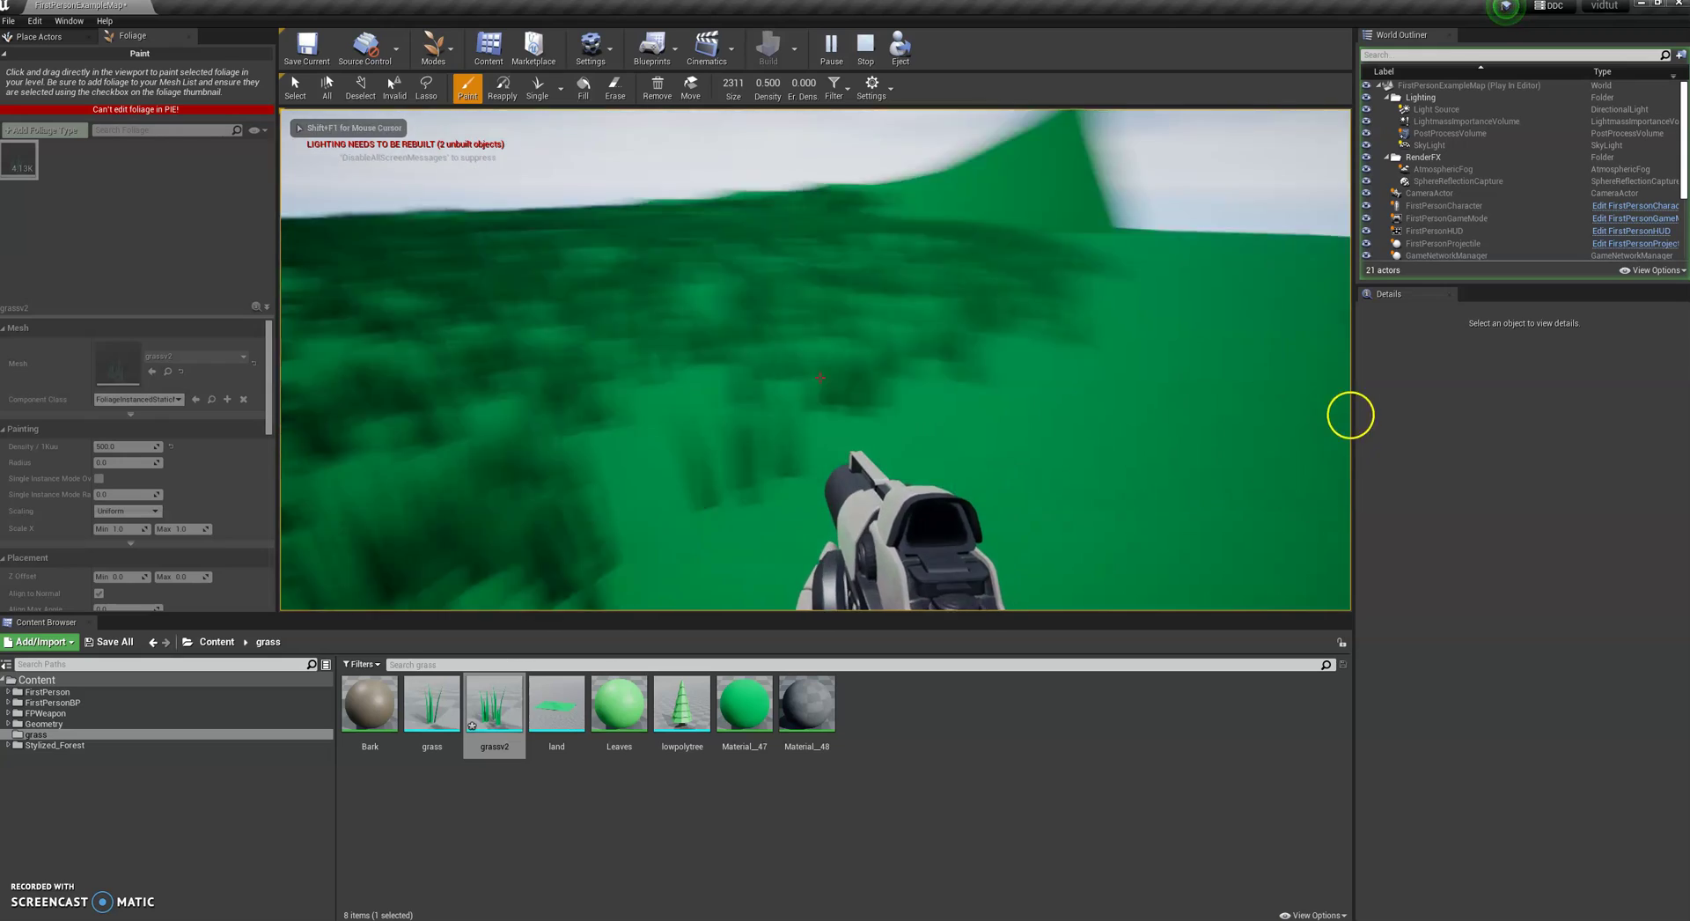
{"action": "key", "text": "w"}
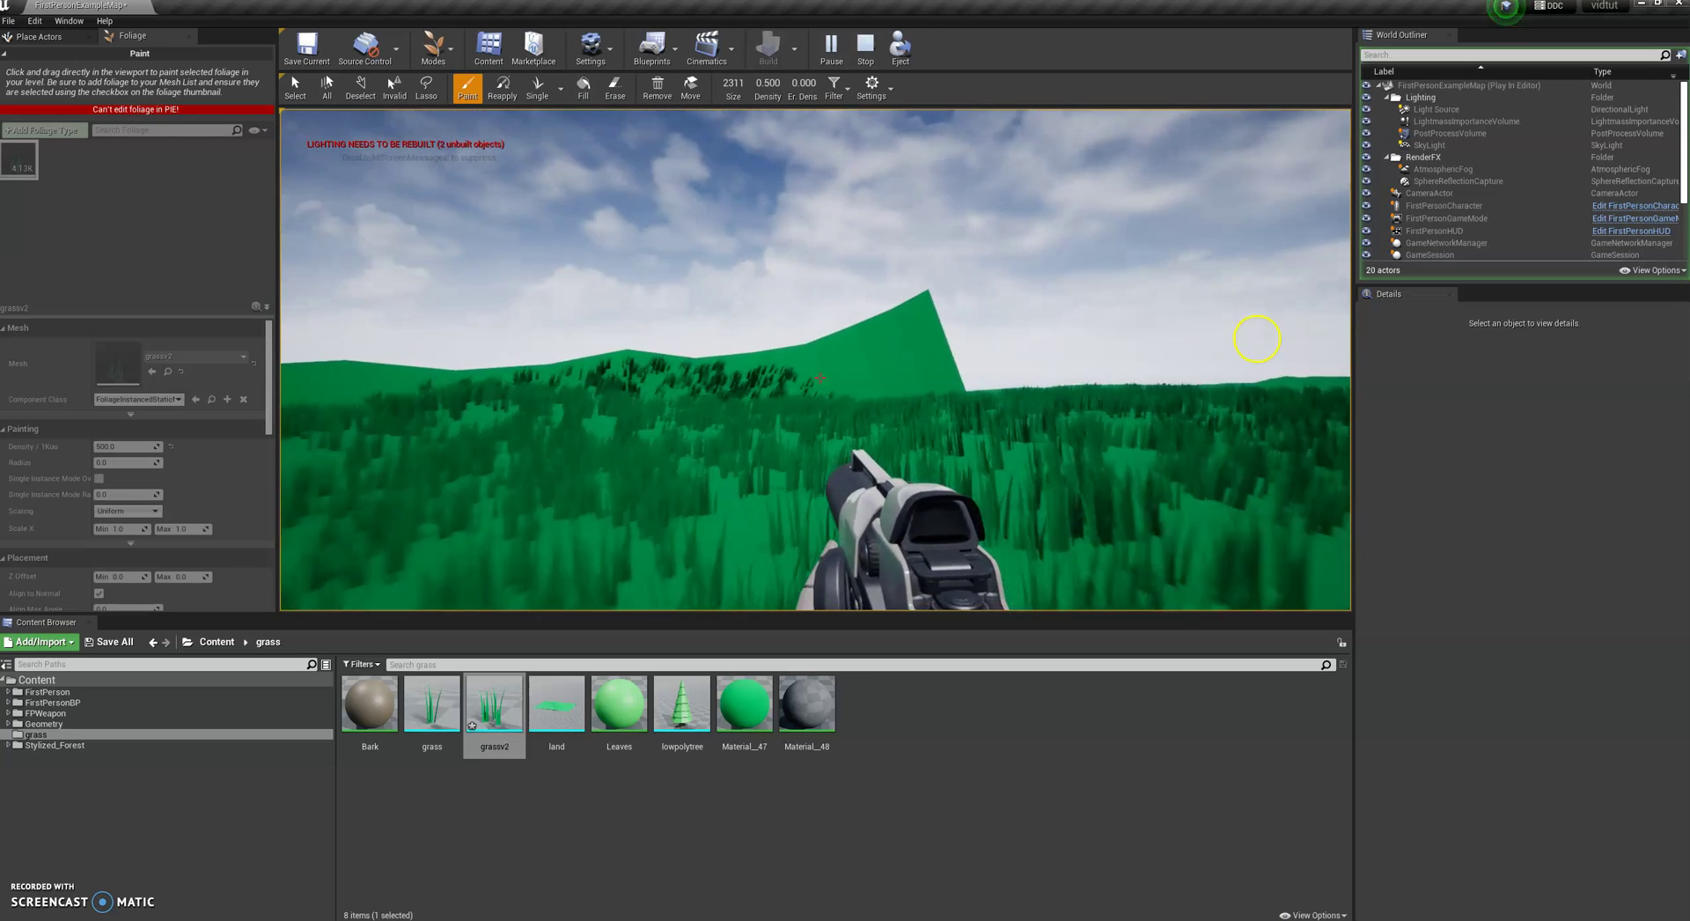
{"action": "key", "text": "a"}
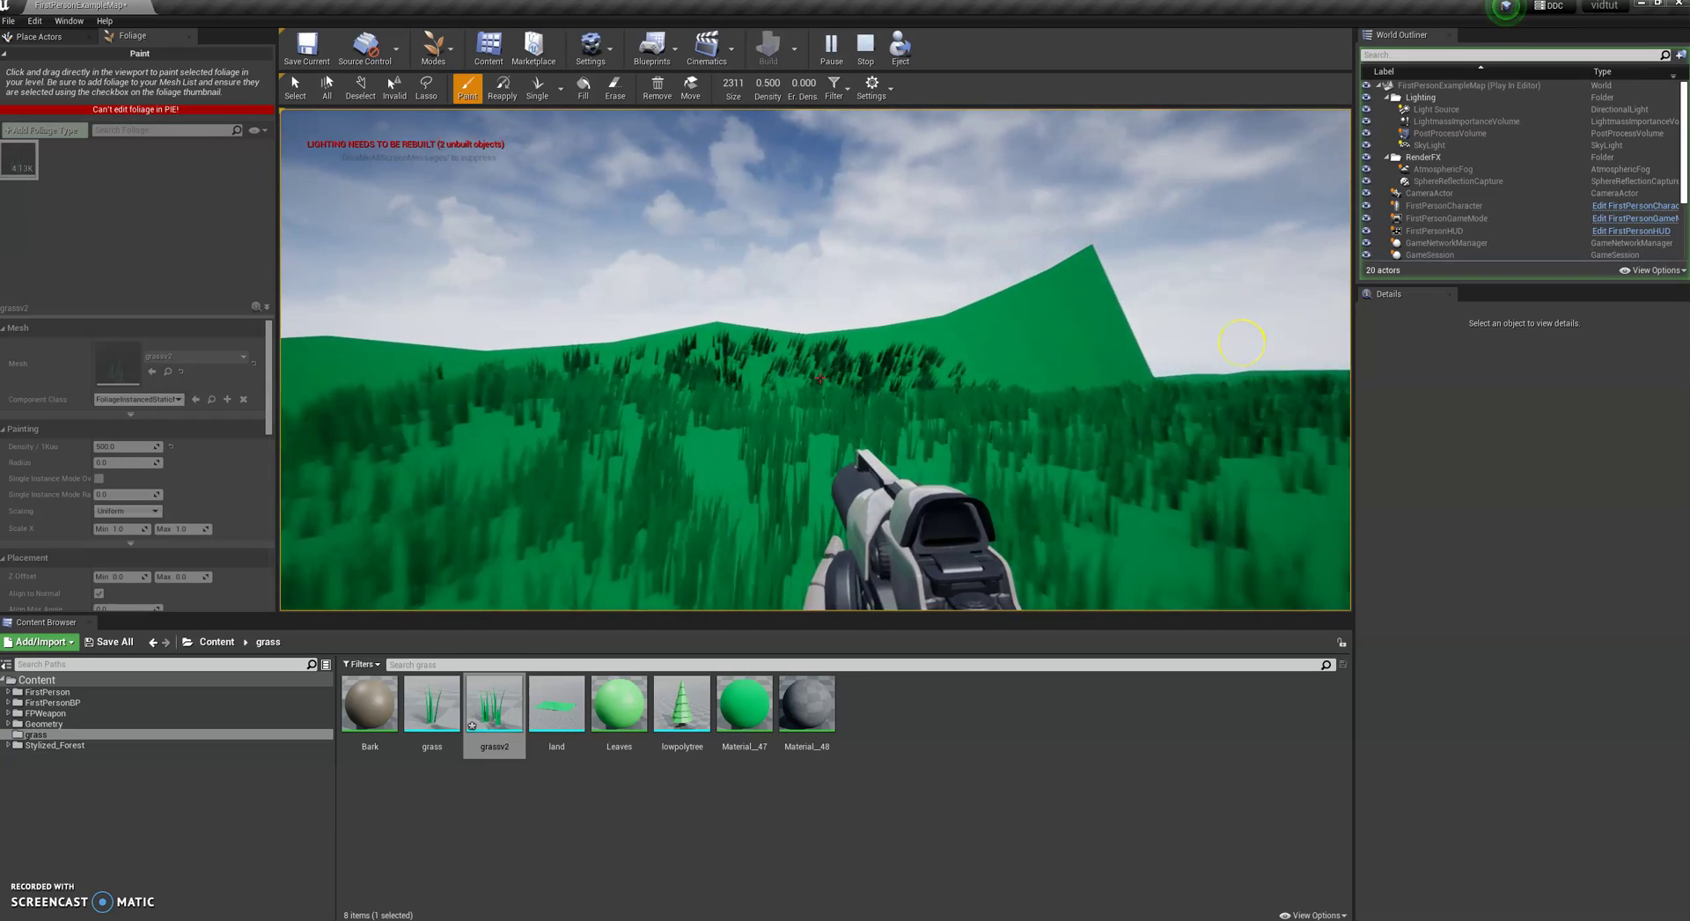
{"action": "key", "text": "w"}
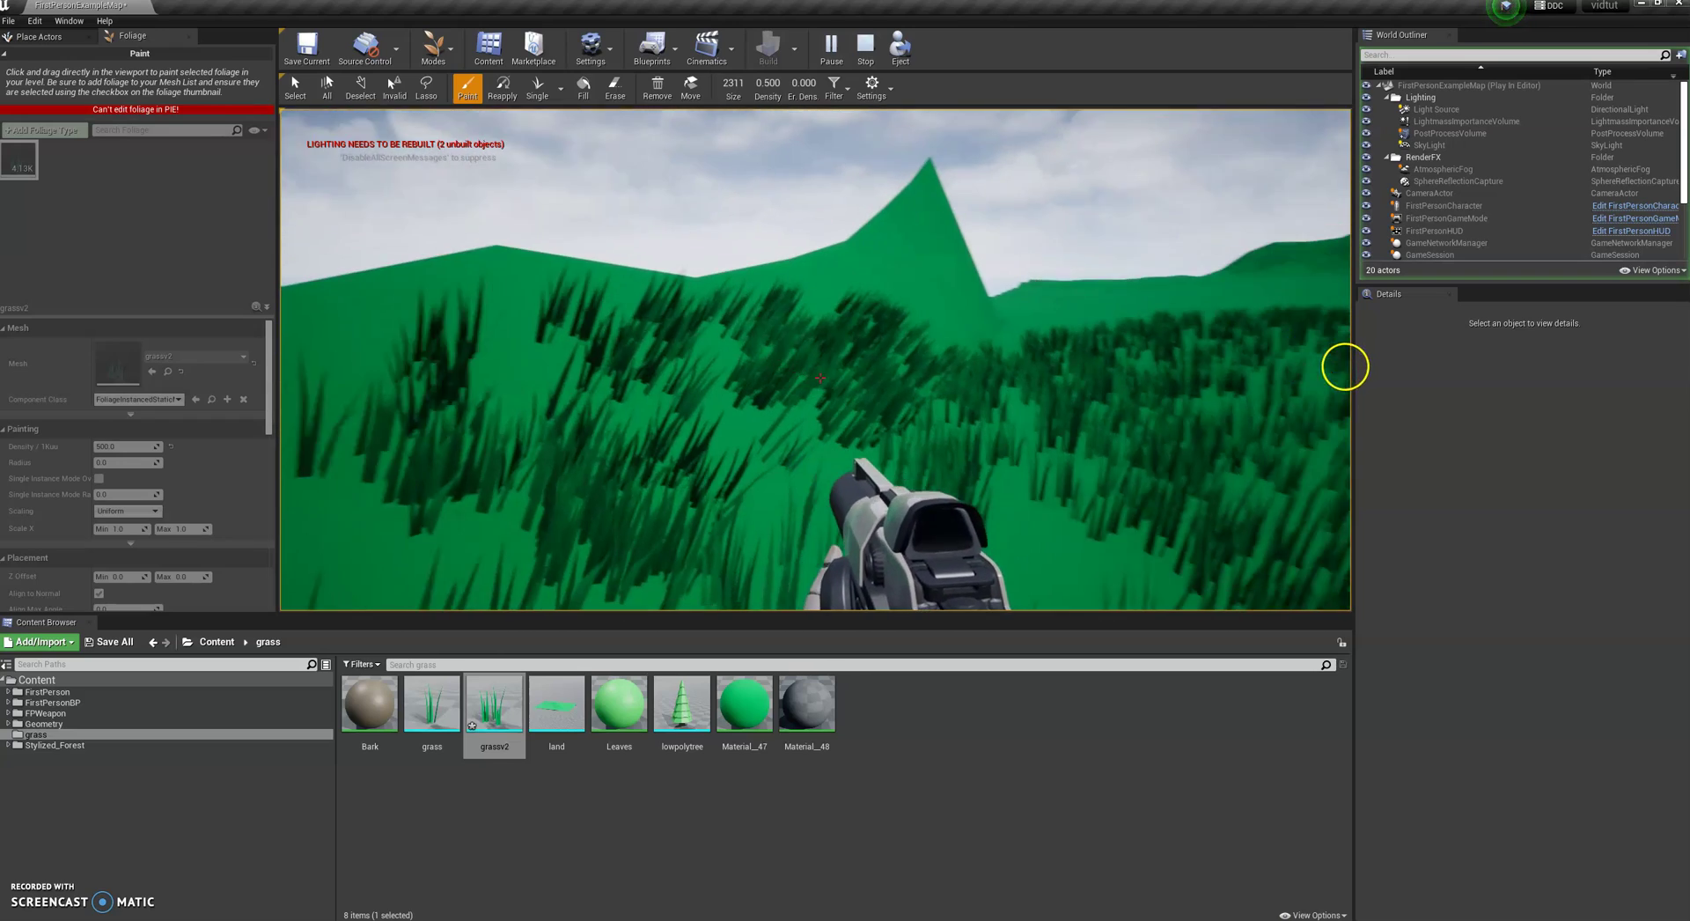
{"action": "key", "text": "w"}
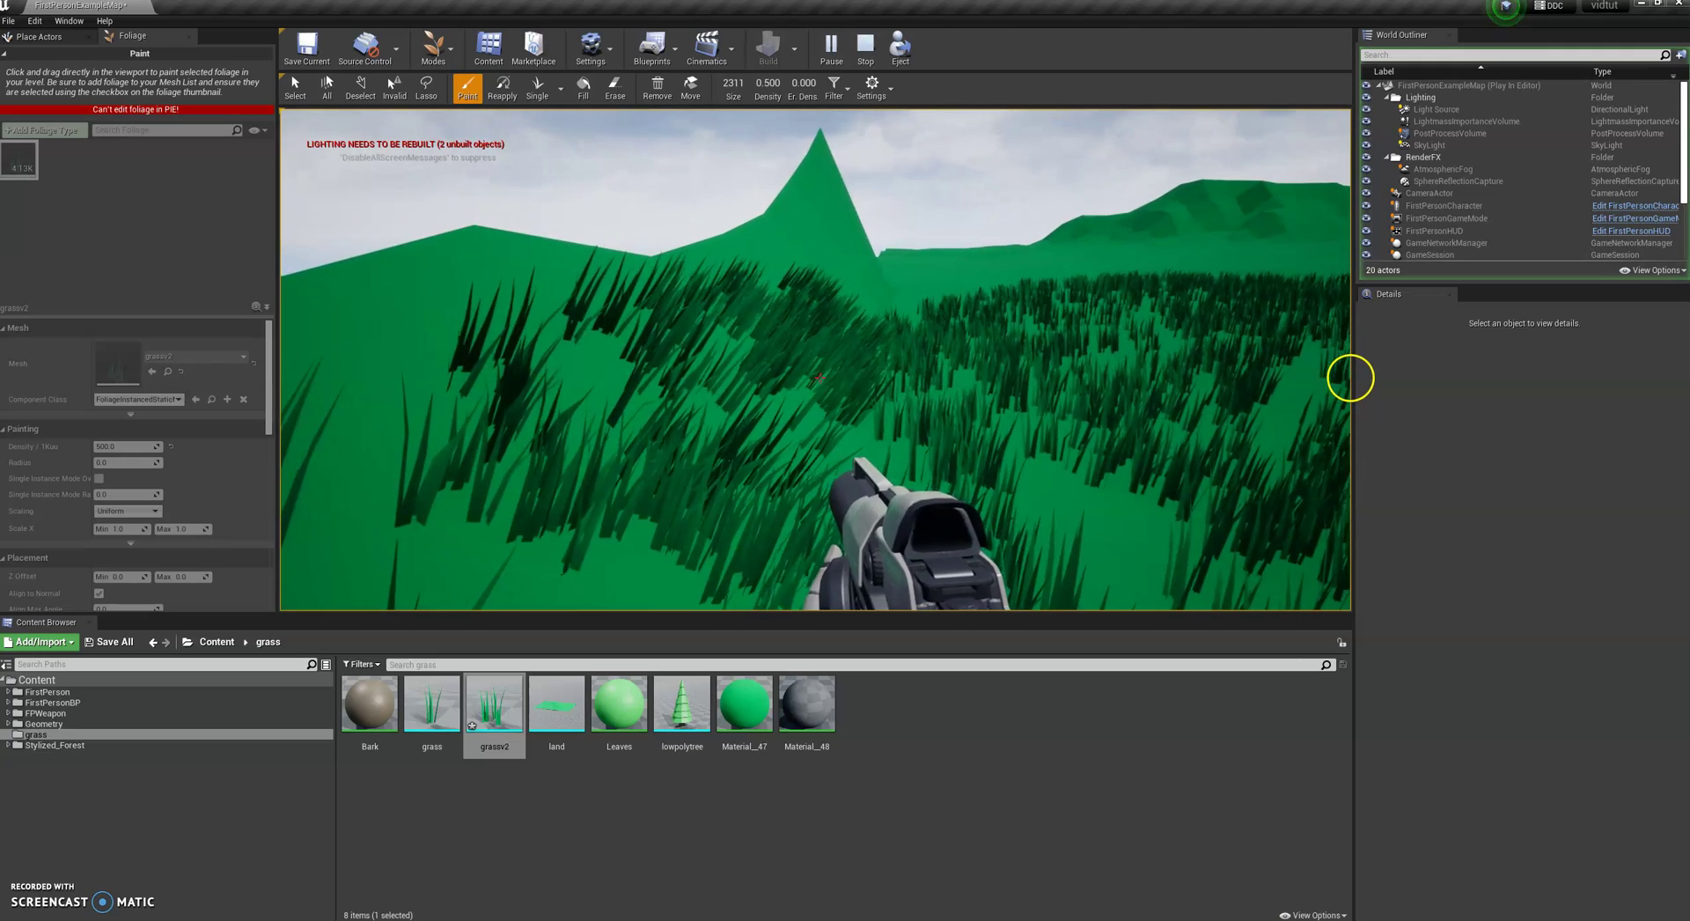
{"action": "key", "text": "w"}
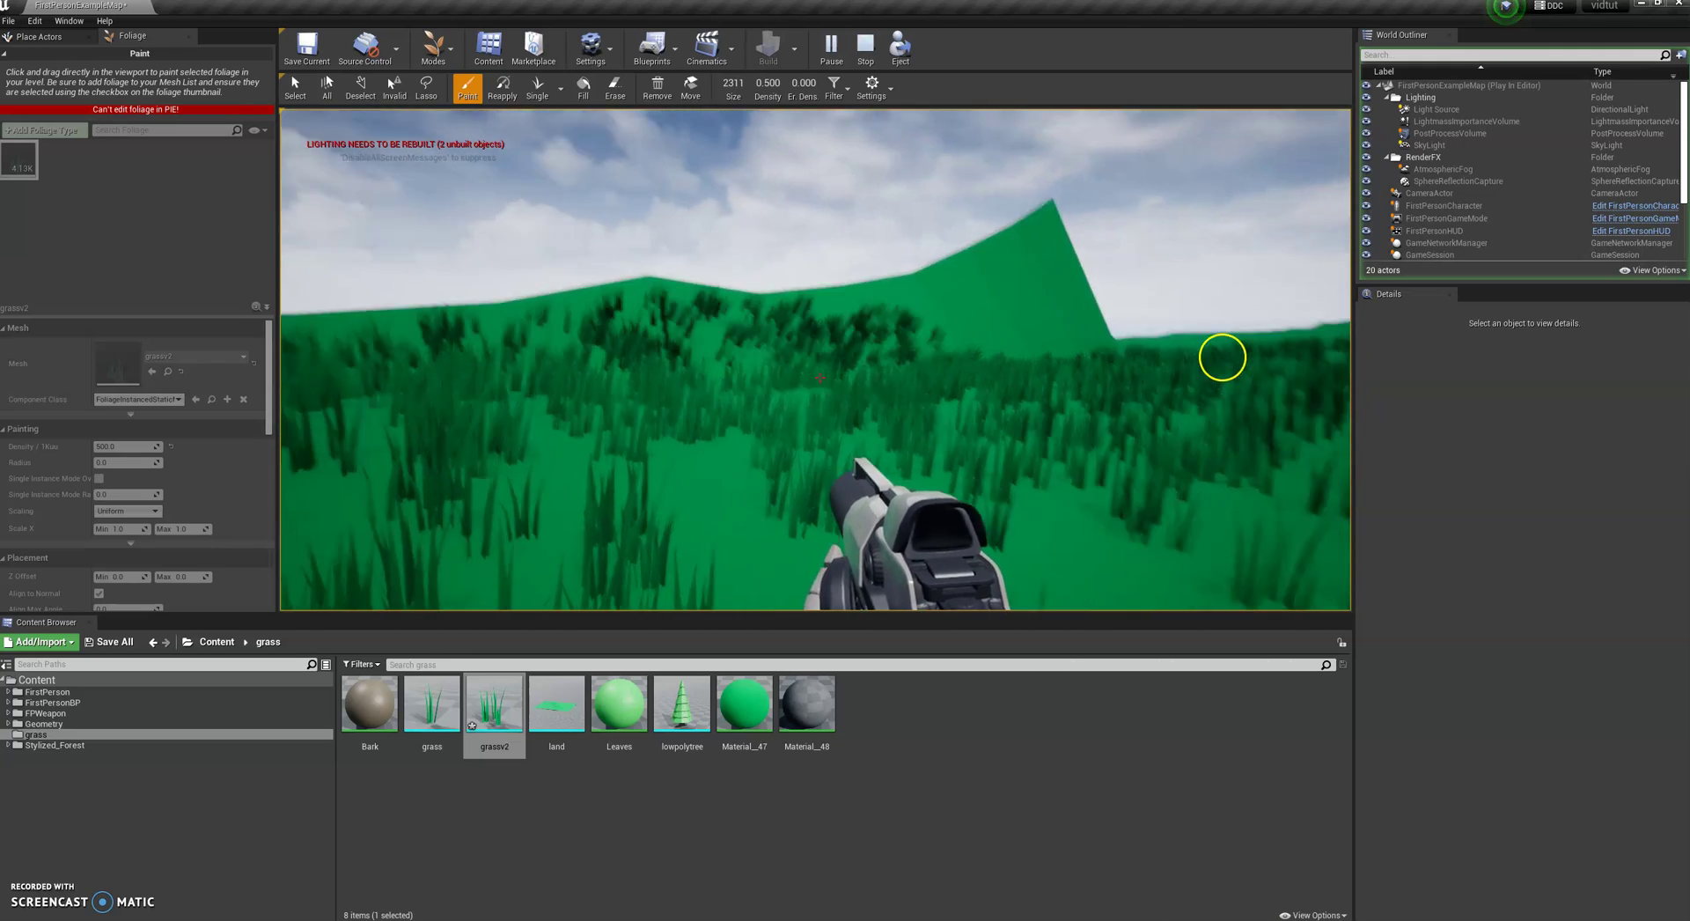
{"action": "key", "text": "Escape"}
- Undo the dense grass painting and disable Align to Normal for the grassv2 foliage type
{"action": "key", "text": "ctrl+z"}
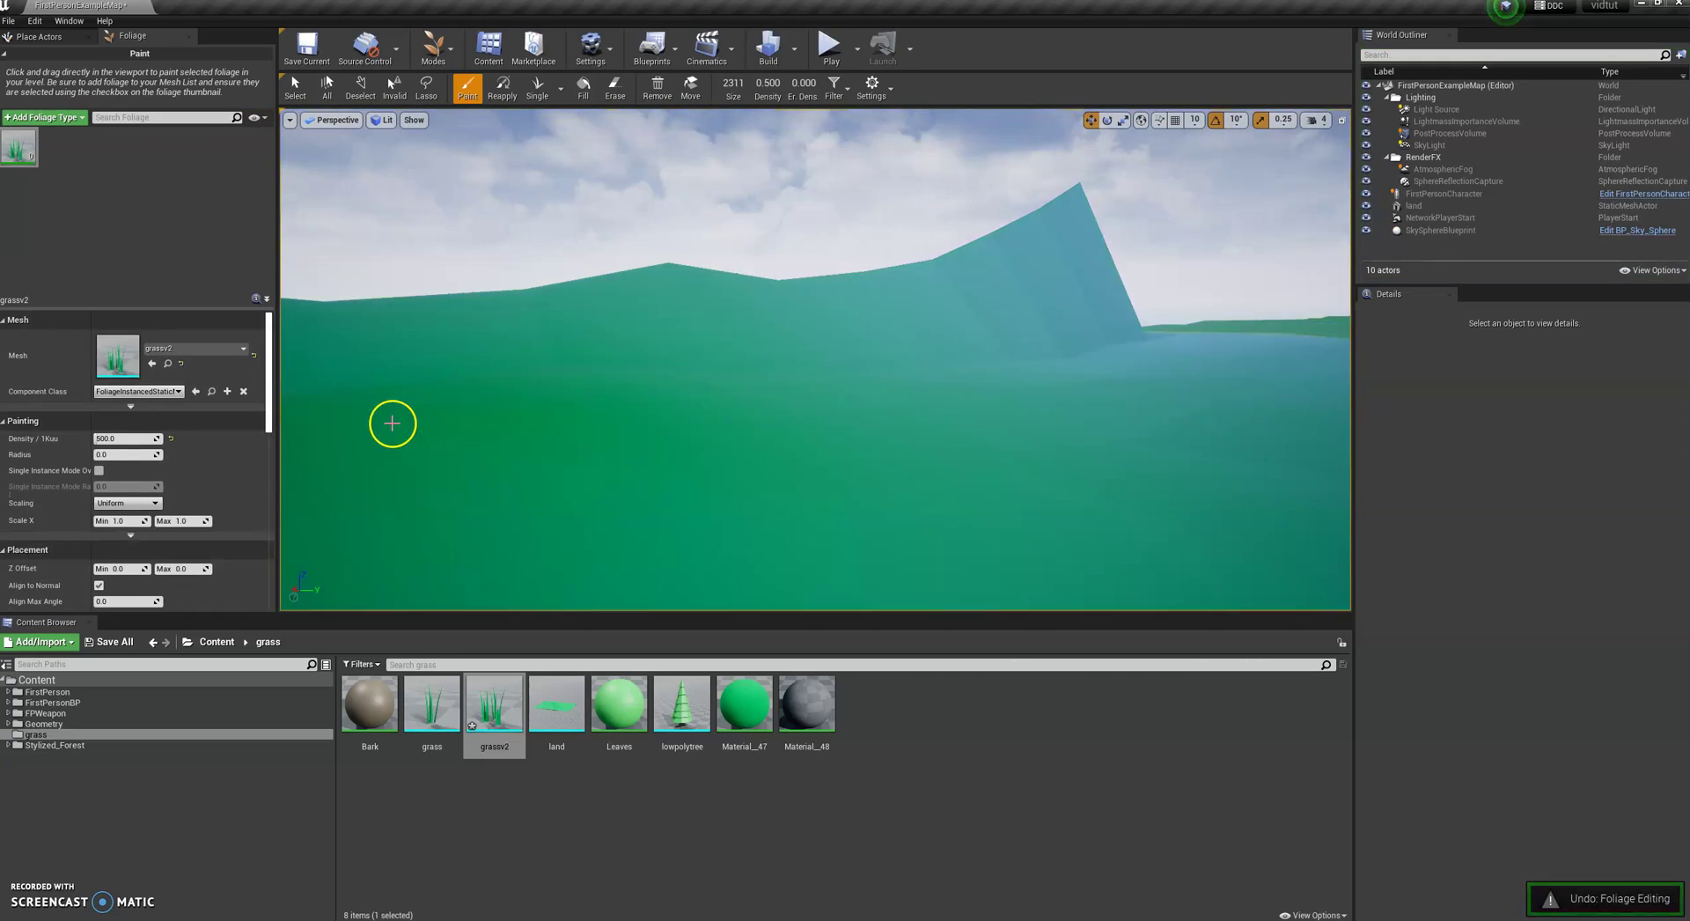
{"action": "left_click_drag", "start_coordinate": [270, 403], "coordinate": [268, 469]}
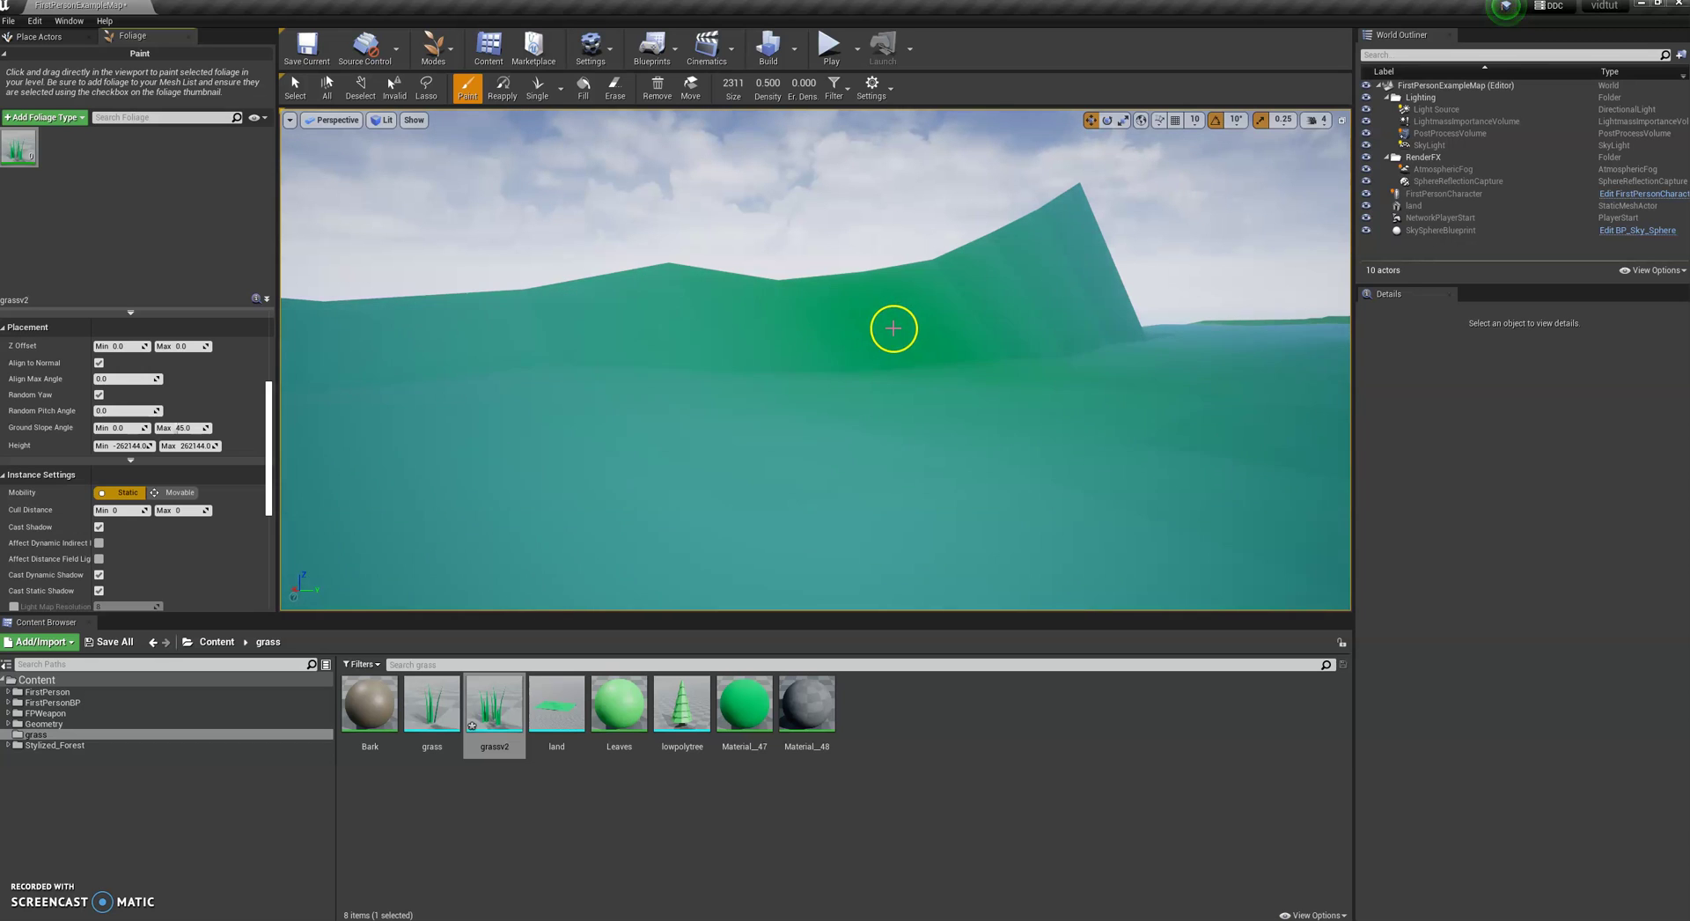
{"action": "left_click", "coordinate": [99, 361]}
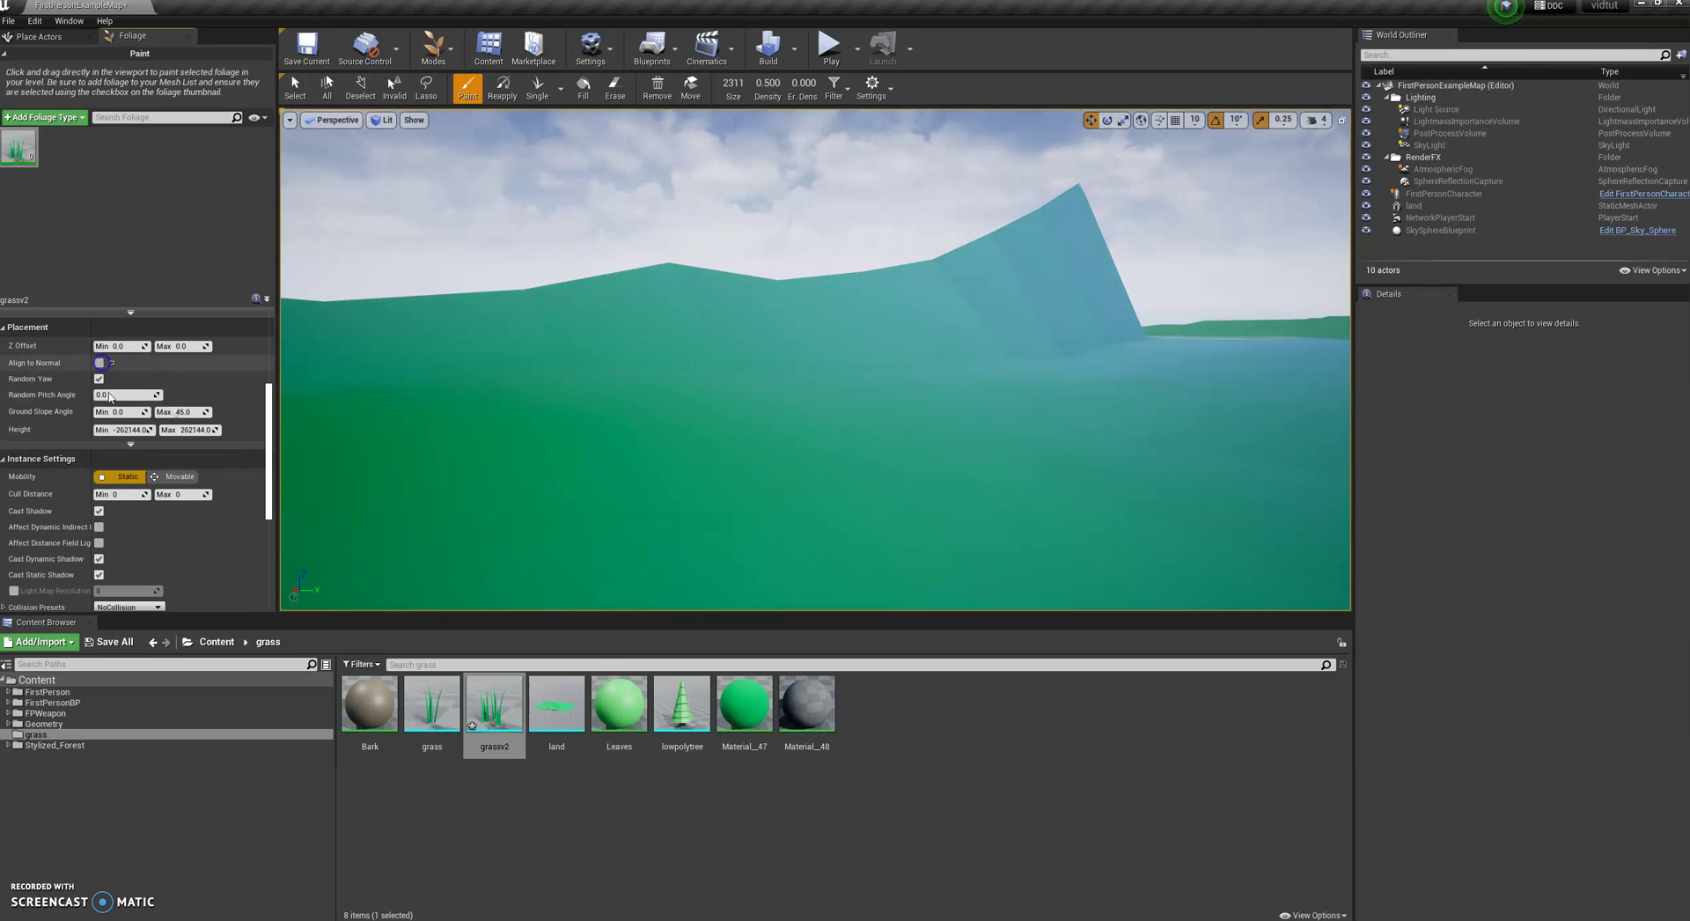
- Paint a large test area of unaligned grassv2 foliage on the hill, inspect the blades' orientation and undo the painting
{"action": "right_click_drag", "start_coordinate": [1053, 443], "coordinate": [1044, 469]}
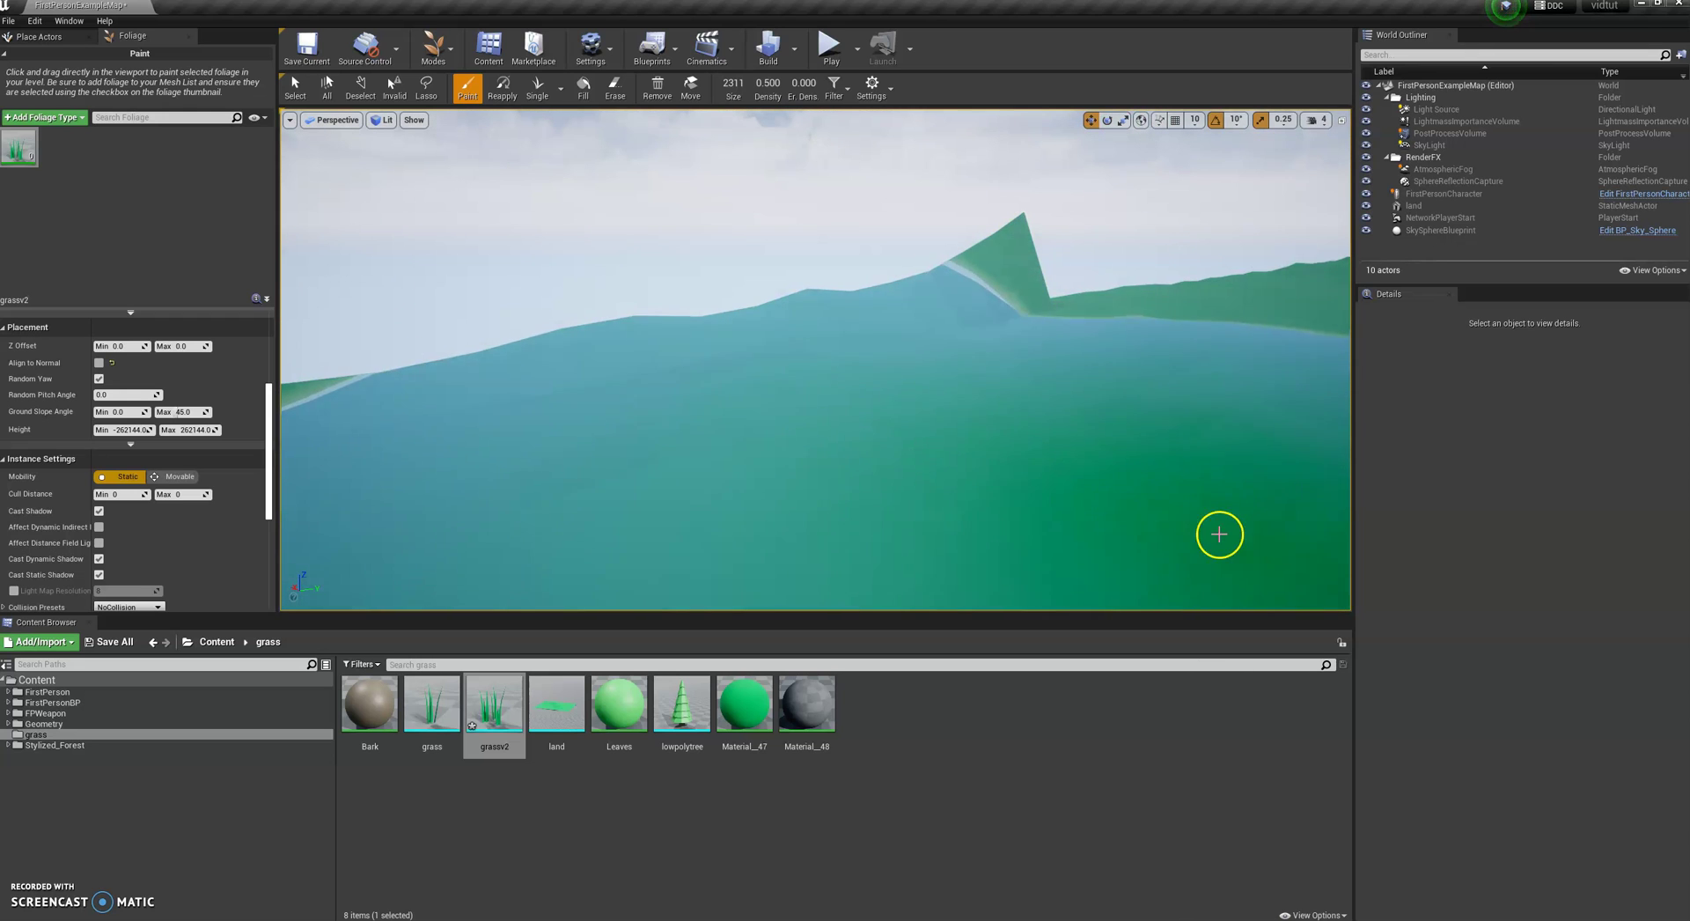
{"action": "right_click_drag", "start_coordinate": [1220, 534], "coordinate": [1270, 547]}
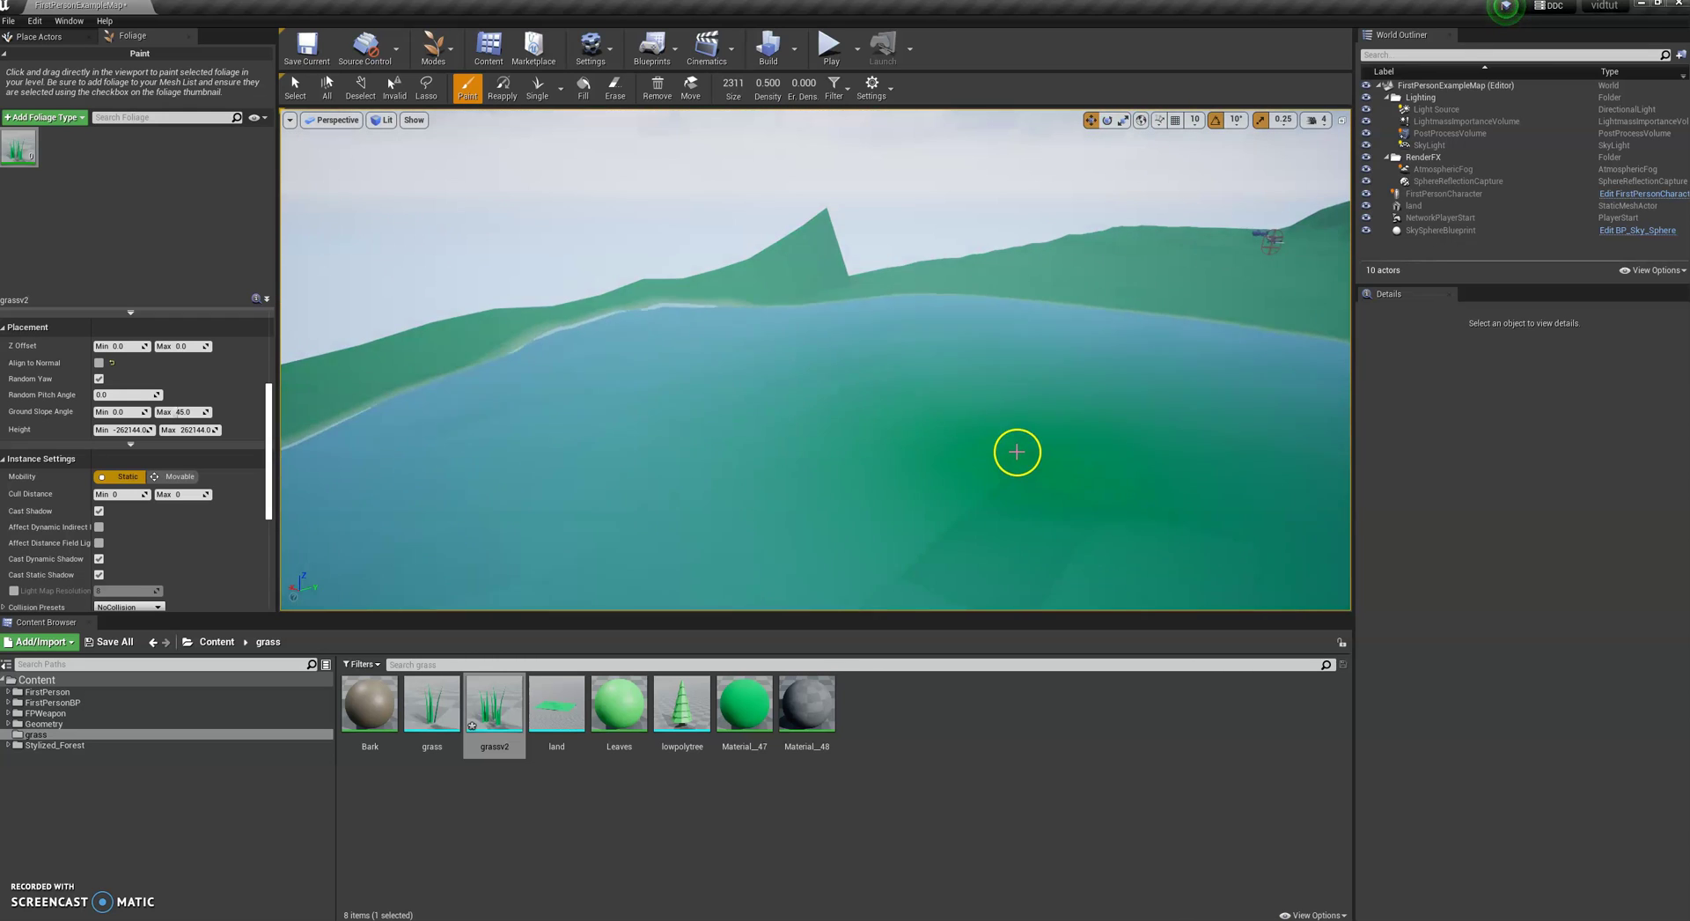
{"action": "left_click", "coordinate": [992, 431]}
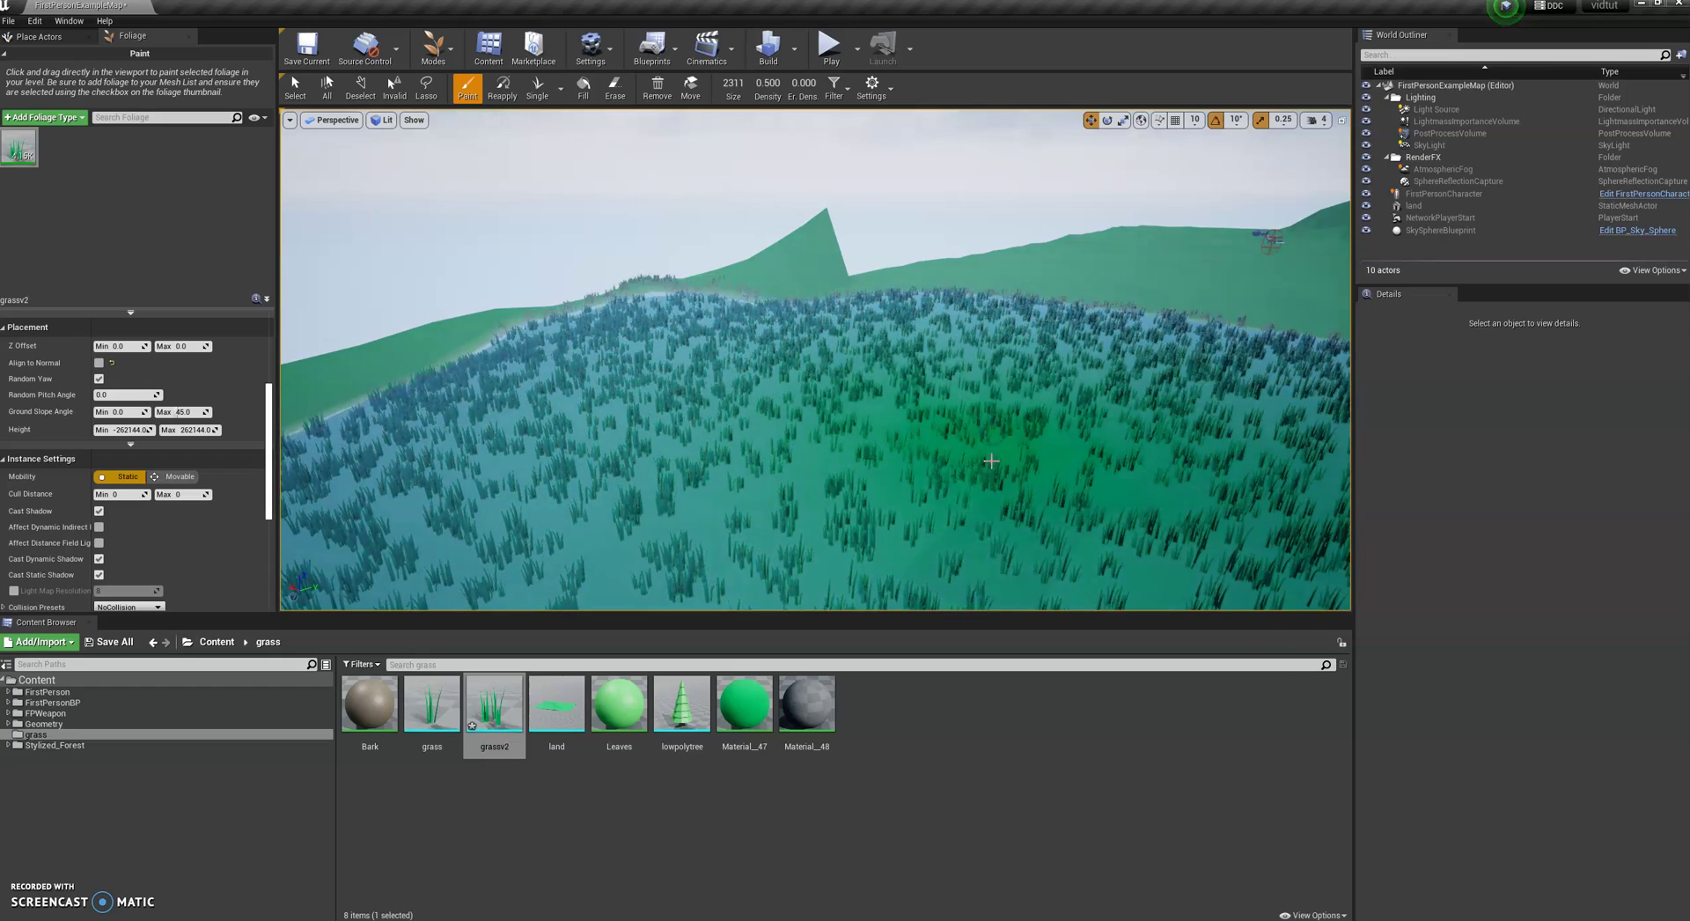
{"action": "mouse_move", "coordinate": [730, 315]}
{"action": "right_mouse_down"}
{"action": "mouse_move", "coordinate": [664, 290]}
{"action": "mouse_move", "coordinate": [778, 275]}
{"action": "mouse_move", "coordinate": [604, 287]}
{"action": "mouse_move", "coordinate": [581, 310]}
{"action": "right_mouse_up"}
{"action": "key", "text": "w"}
{"action": "key", "text": "ctrl+z"}
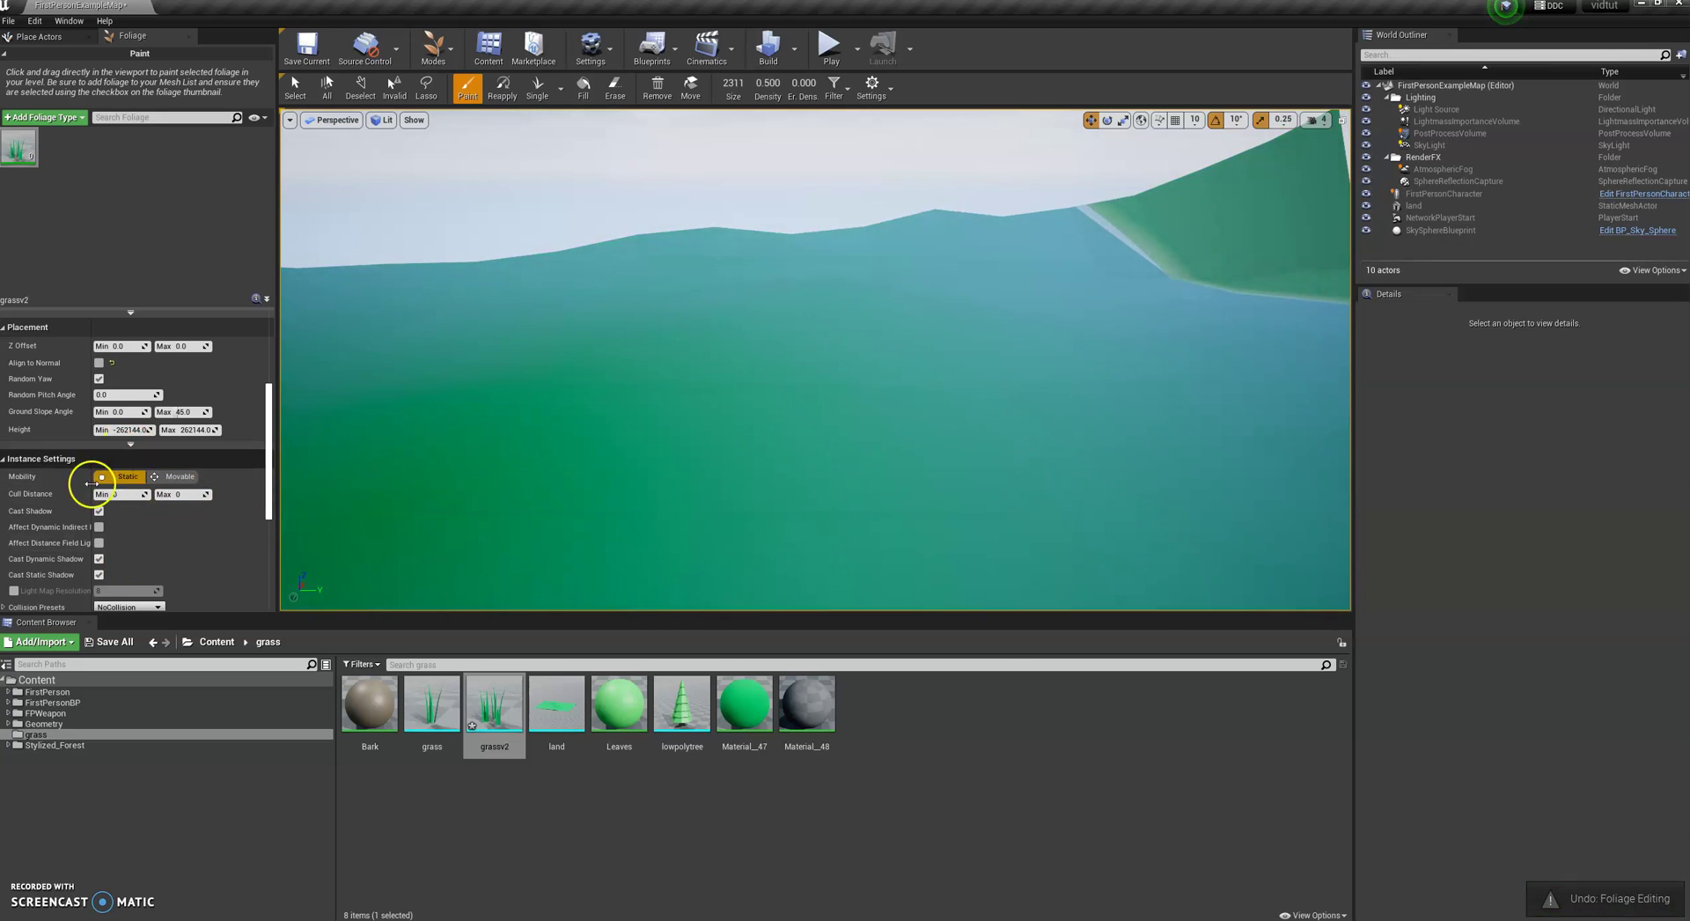
- Set the grassv2 Scale X minimum and maximum to 0.5
{"action": "left_click_drag", "start_coordinate": [268, 461], "coordinate": [272, 426]}
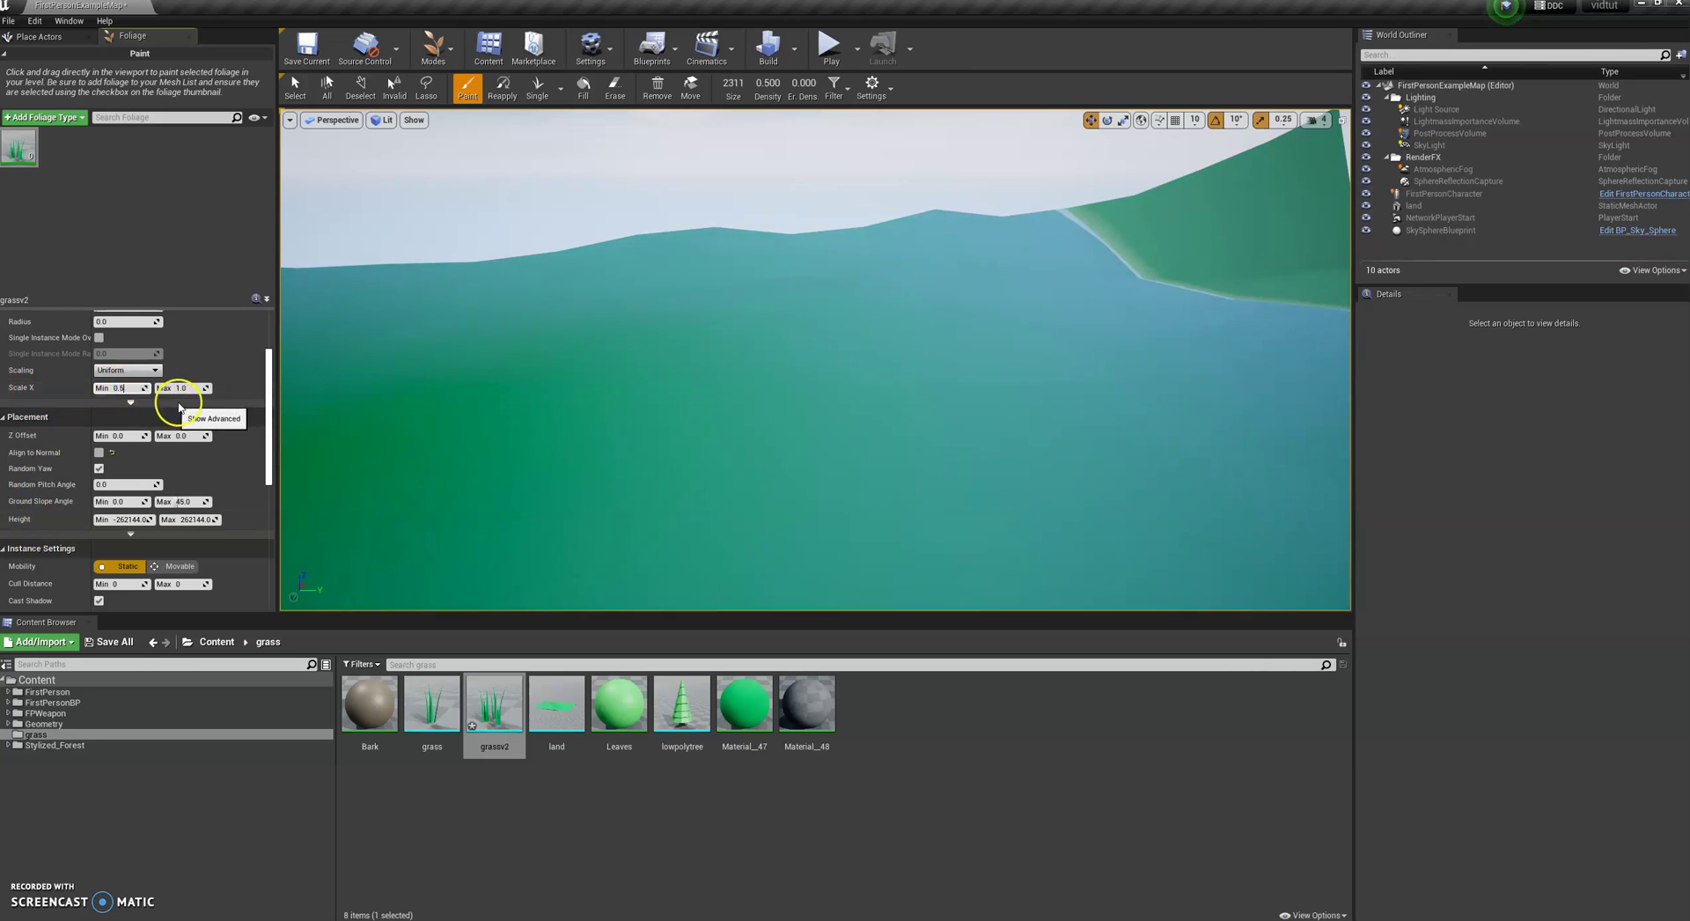
{"action": "type", "text": "0.5"}
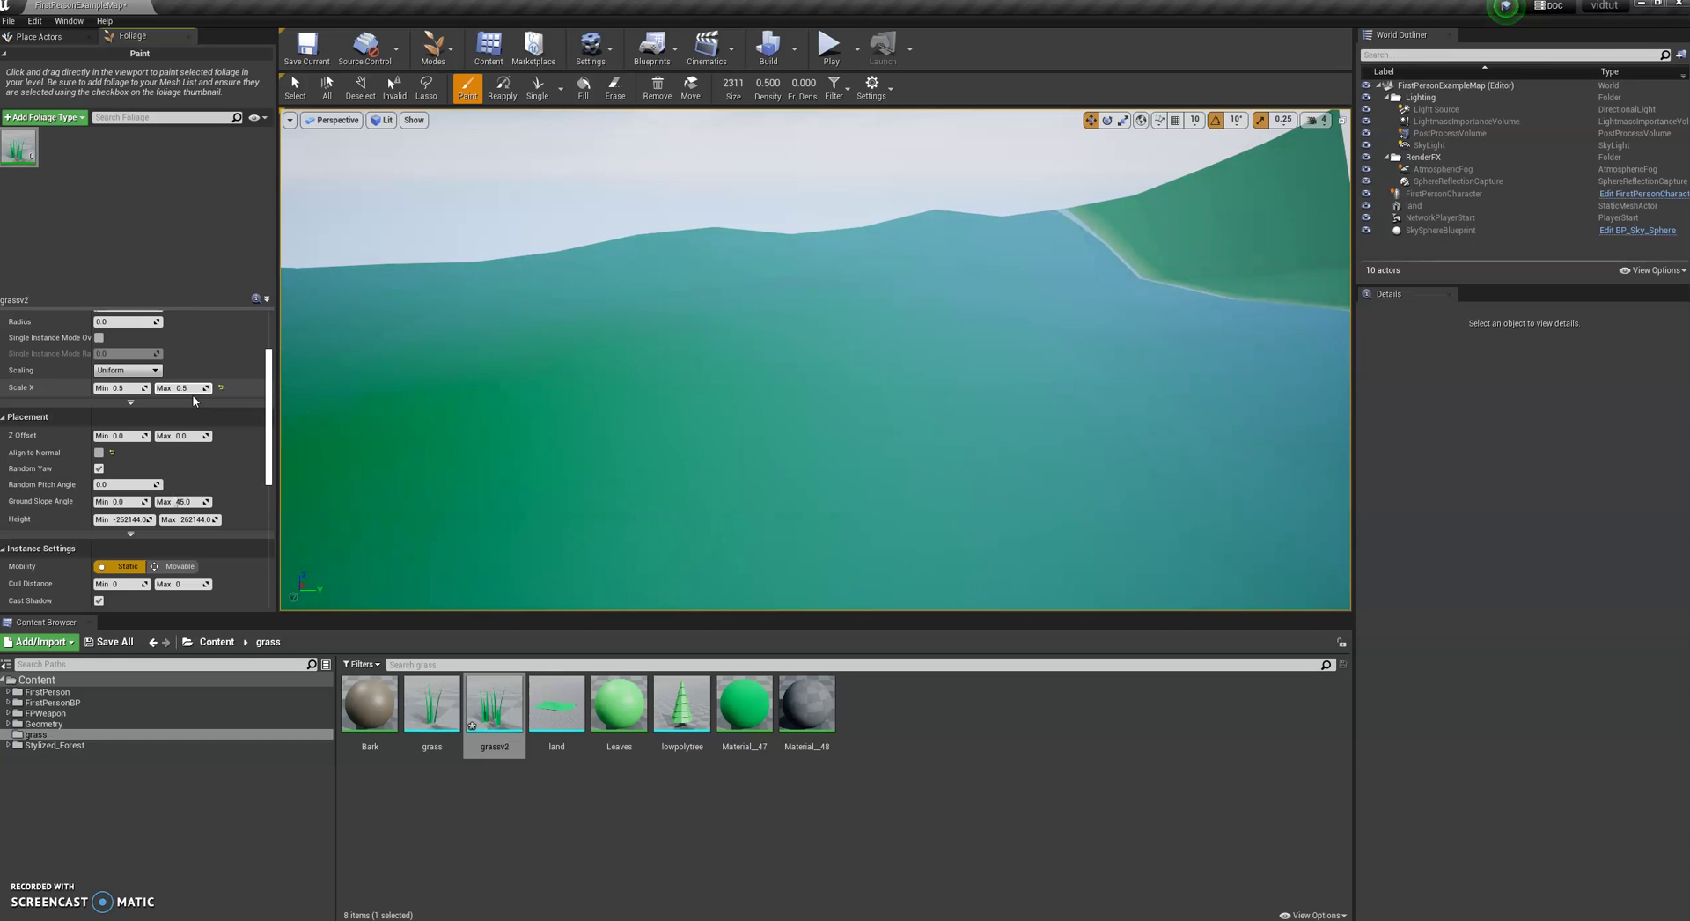
- Paint a test stroke of half-scale grassv2 foliage on the slope, inspect the blade size up close and undo the stroke
{"action": "mouse_move", "coordinate": [875, 414]}
{"action": "right_mouse_down"}
{"action": "mouse_move", "coordinate": [909, 403]}
{"action": "mouse_move", "coordinate": [988, 444]}
{"action": "right_mouse_up"}
{"action": "scroll", "coordinate": [988, 442], "scroll_direction": "down", "scroll_amount": 3}
{"action": "mouse_move", "coordinate": [989, 449]}
{"action": "left_mouse_down"}
{"action": "mouse_move", "coordinate": [1177, 460]}
{"action": "mouse_move", "coordinate": [1091, 503]}
{"action": "left_mouse_up"}
{"action": "scroll", "coordinate": [1092, 504], "scroll_direction": "up", "scroll_amount": 4}
{"action": "mouse_move", "coordinate": [1095, 469]}
{"action": "right_mouse_down"}
{"action": "mouse_move", "coordinate": [1096, 433]}
{"action": "mouse_move", "coordinate": [1095, 495]}
{"action": "right_mouse_up"}
{"action": "scroll", "coordinate": [1096, 433], "scroll_direction": "up", "scroll_amount": 2}
{"action": "key", "text": "ctrl+z"}
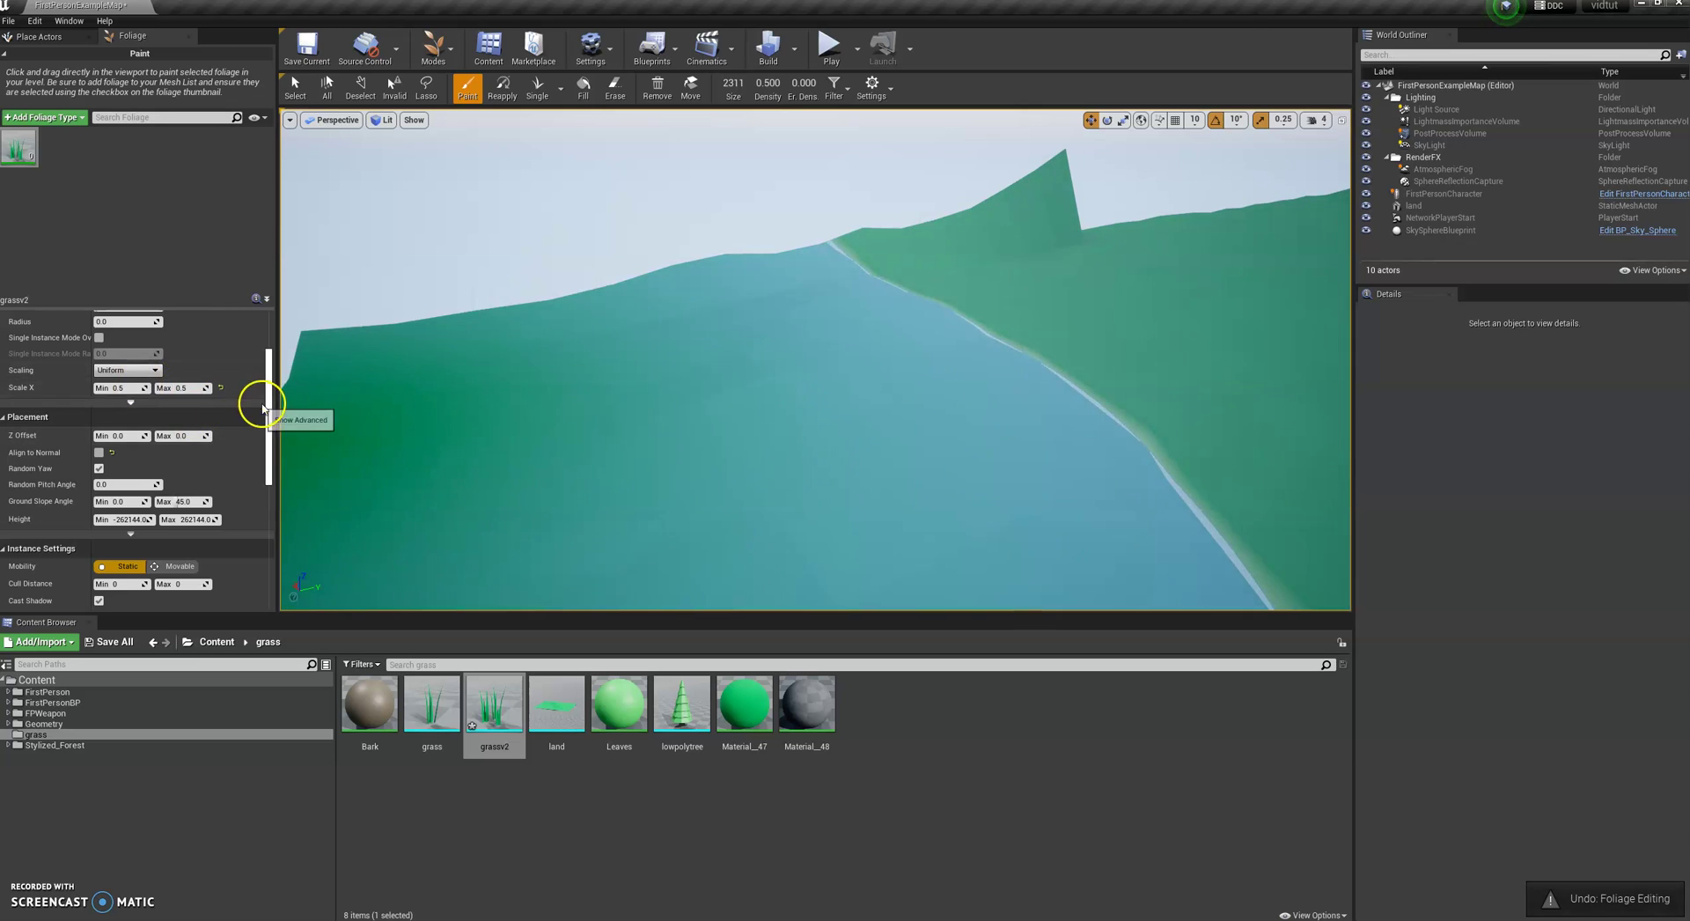
- Paint the half-scale grassv2 foliage across the hillside and view it at ground level
{"action": "scroll", "coordinate": [269, 379], "scroll_direction": "up", "scroll_amount": 3}
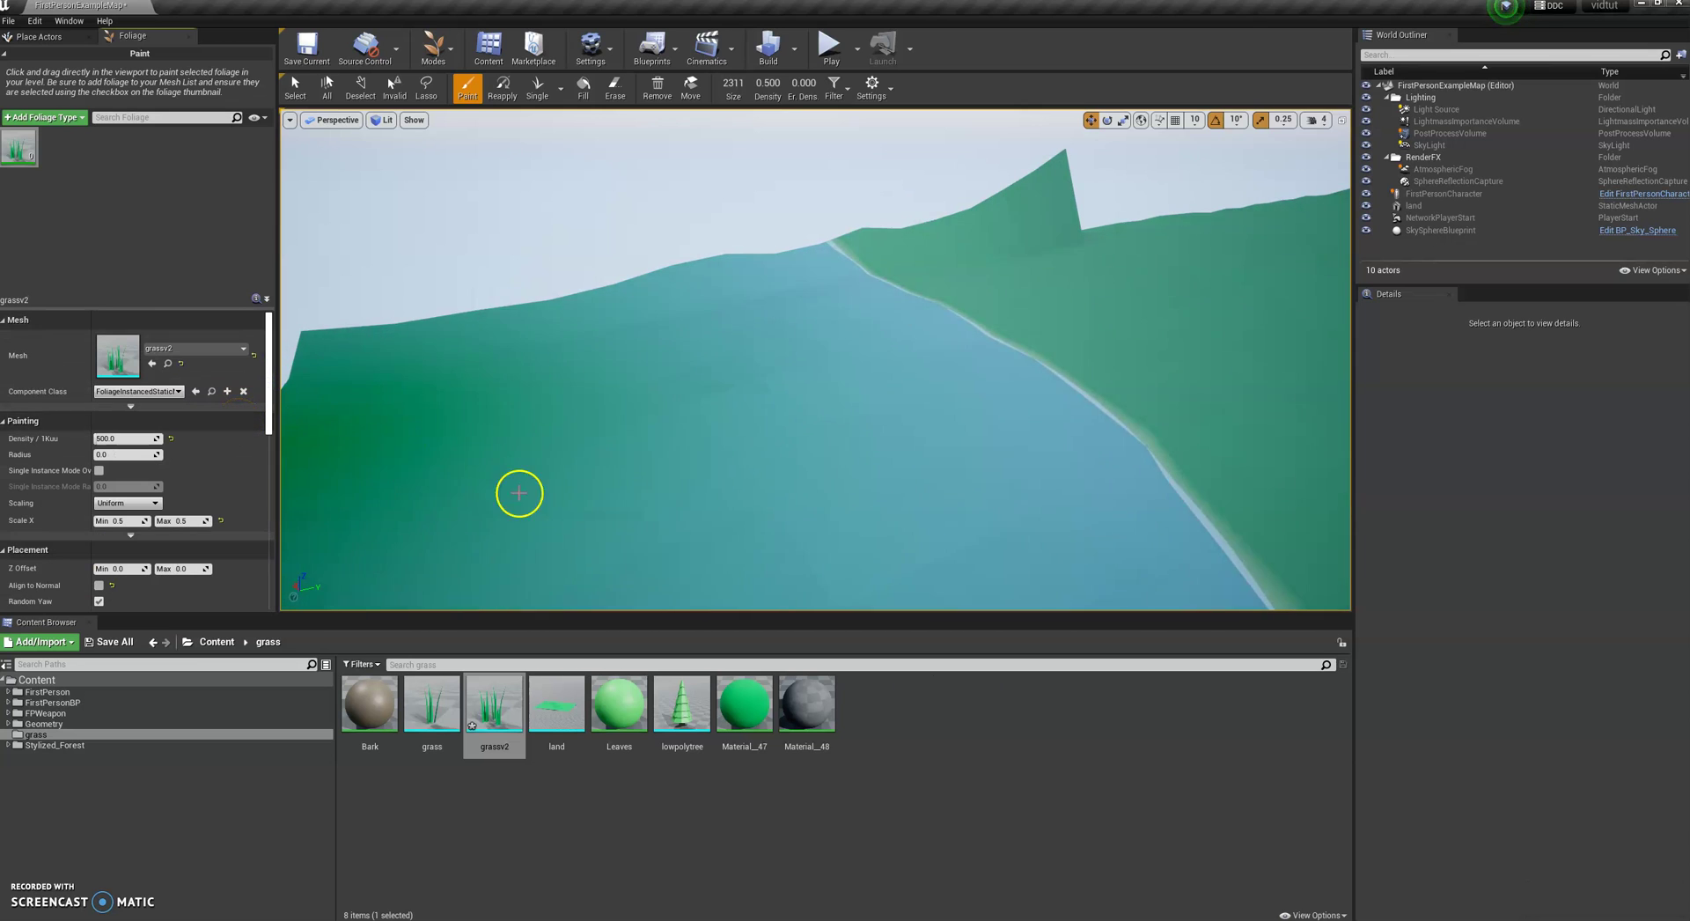
{"action": "mouse_move", "coordinate": [754, 490]}
{"action": "left_mouse_down"}
{"action": "mouse_move", "coordinate": [1162, 388]}
{"action": "mouse_move", "coordinate": [1121, 469]}
{"action": "mouse_move", "coordinate": [1145, 465]}
{"action": "left_mouse_up"}
{"action": "scroll", "coordinate": [1144, 465], "scroll_direction": "up", "scroll_amount": 10}
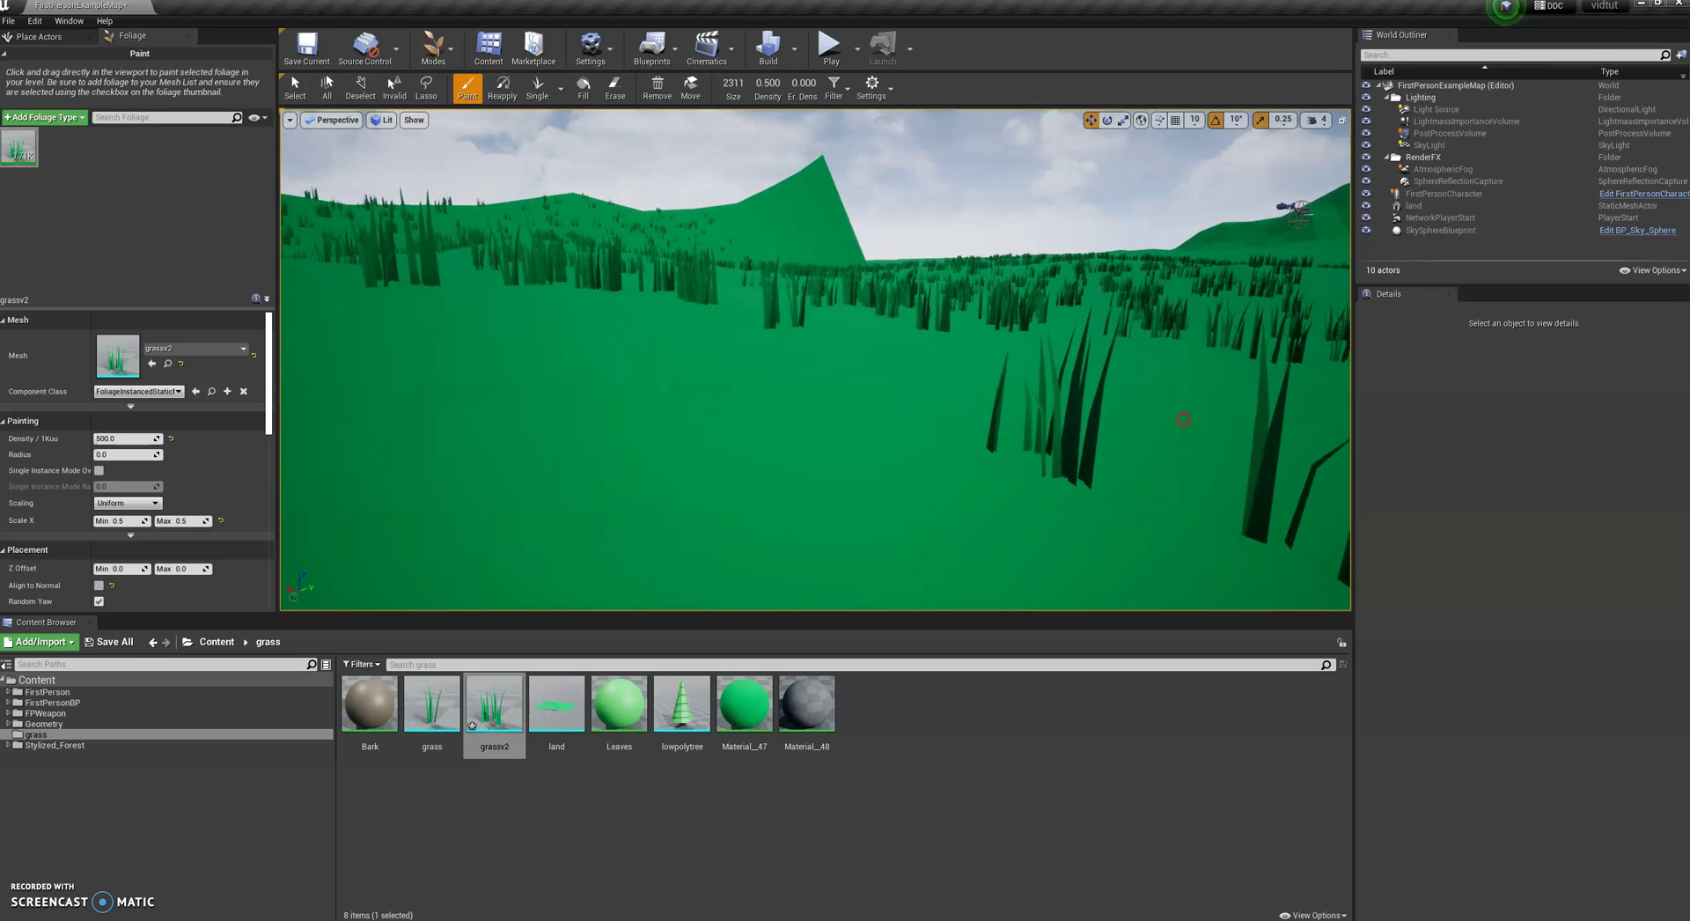
- View the half-scale grass from above and undo its painting on the hillside
{"action": "right_click_drag", "start_coordinate": [1183, 419], "coordinate": [1151, 393]}
{"action": "key", "text": "w"}
{"action": "scroll", "coordinate": [1150, 393], "scroll_direction": "down", "scroll_amount": 10}
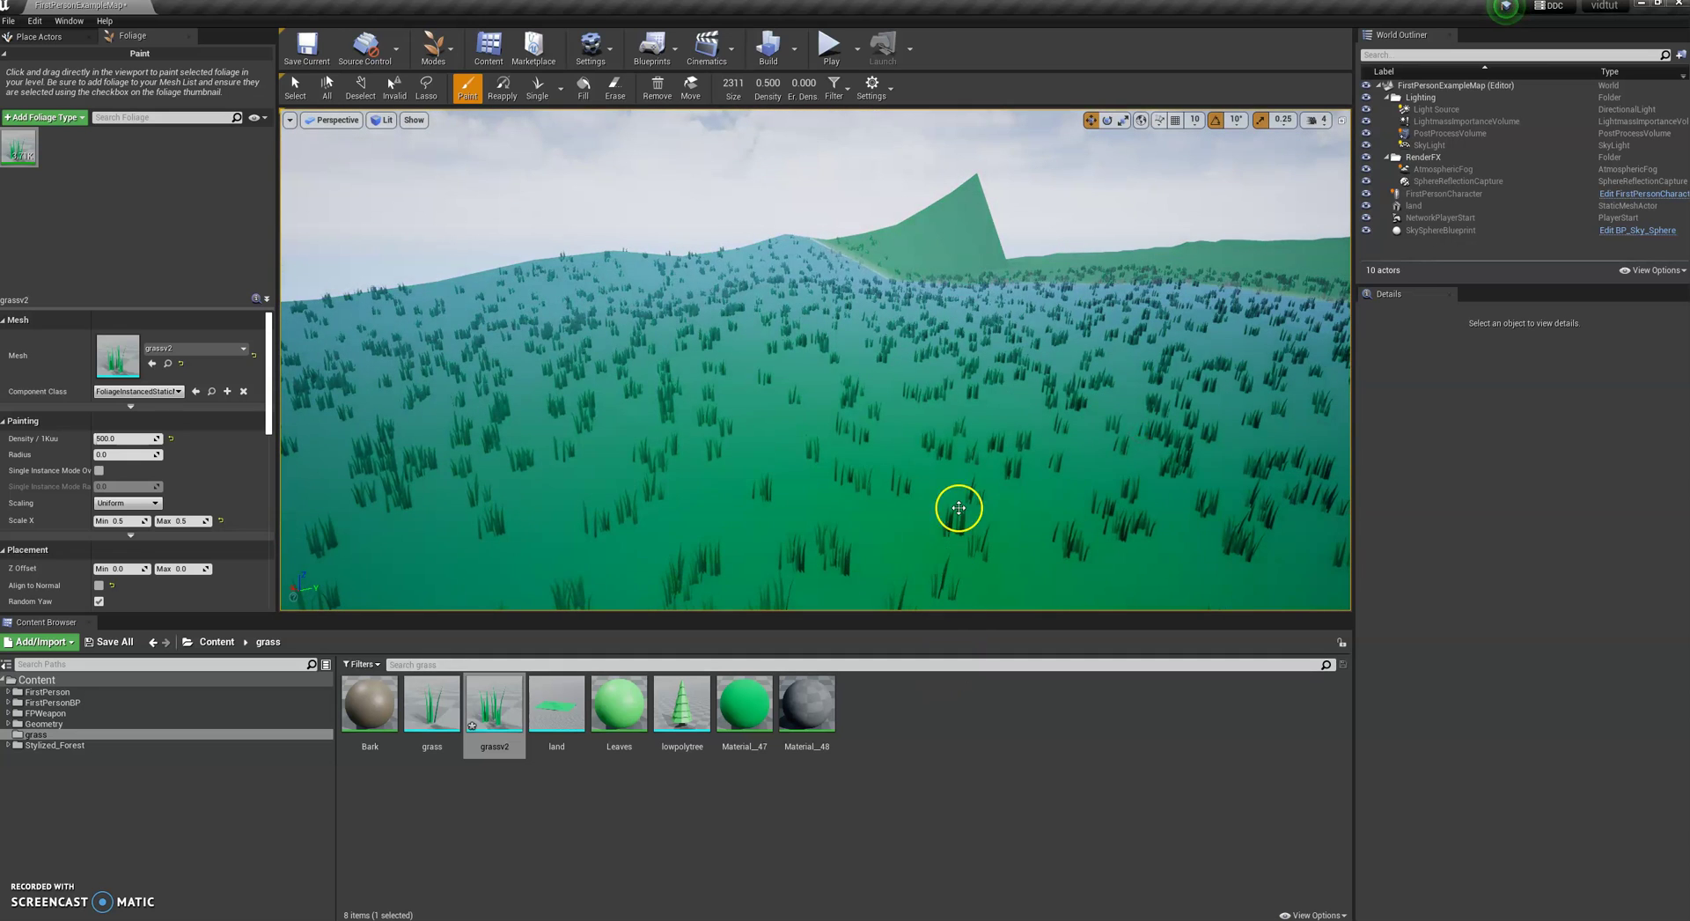
{"action": "key", "text": "ctrl+z"}
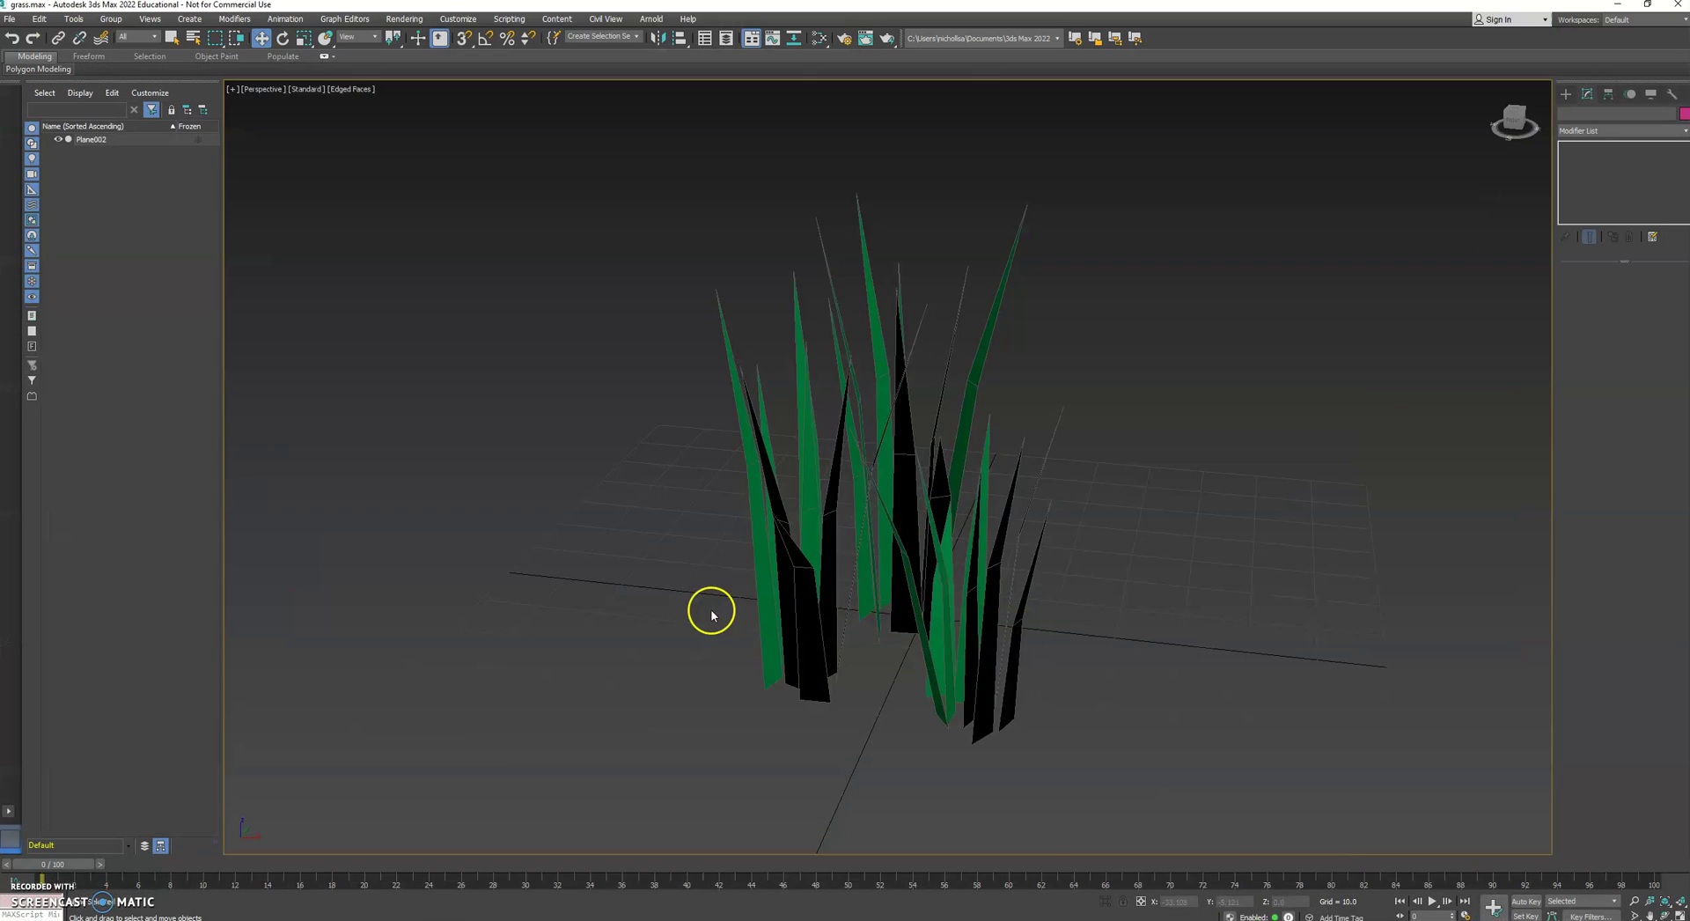
- Switch to 3ds Max, select the grass clump and inspect where its pivot sits relative to the grid
{"action": "left_click", "coordinate": [804, 525]}
{"action": "right_click", "coordinate": [920, 539]}
{"action": "left_click", "coordinate": [920, 511]}
{"action": "left_click", "coordinate": [178, 34]}
{"action": "middle_click_drag", "start_coordinate": [699, 510], "coordinate": [872, 433], "text": "alt"}
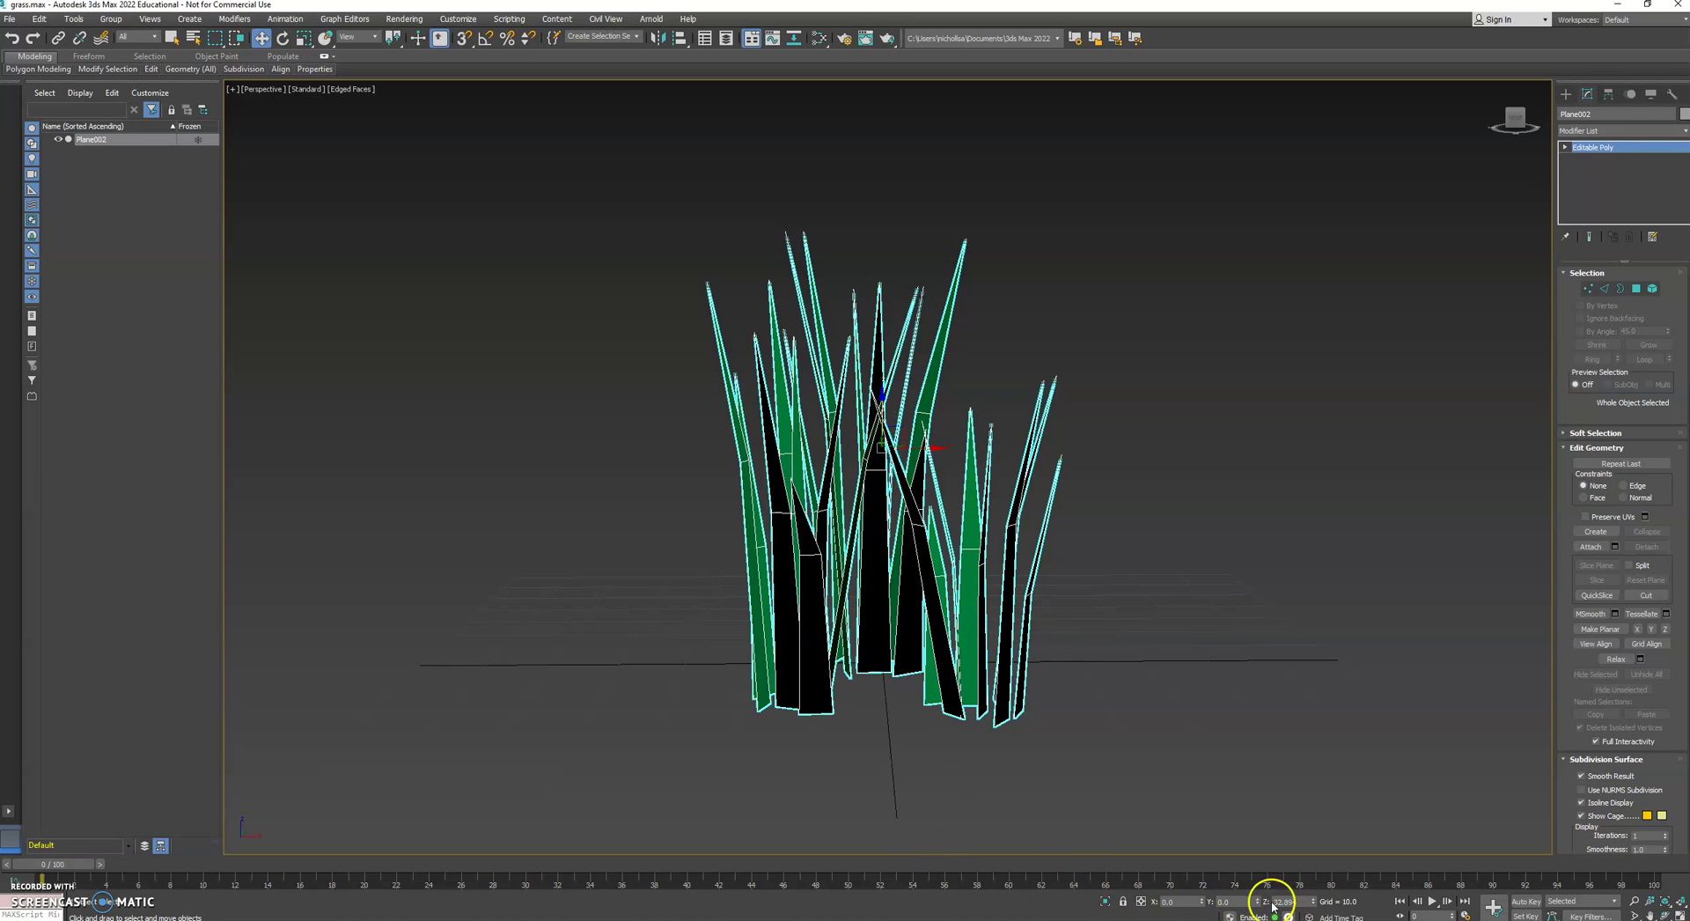
{"action": "middle_click_drag", "start_coordinate": [922, 592], "coordinate": [1003, 494], "text": "alt"}
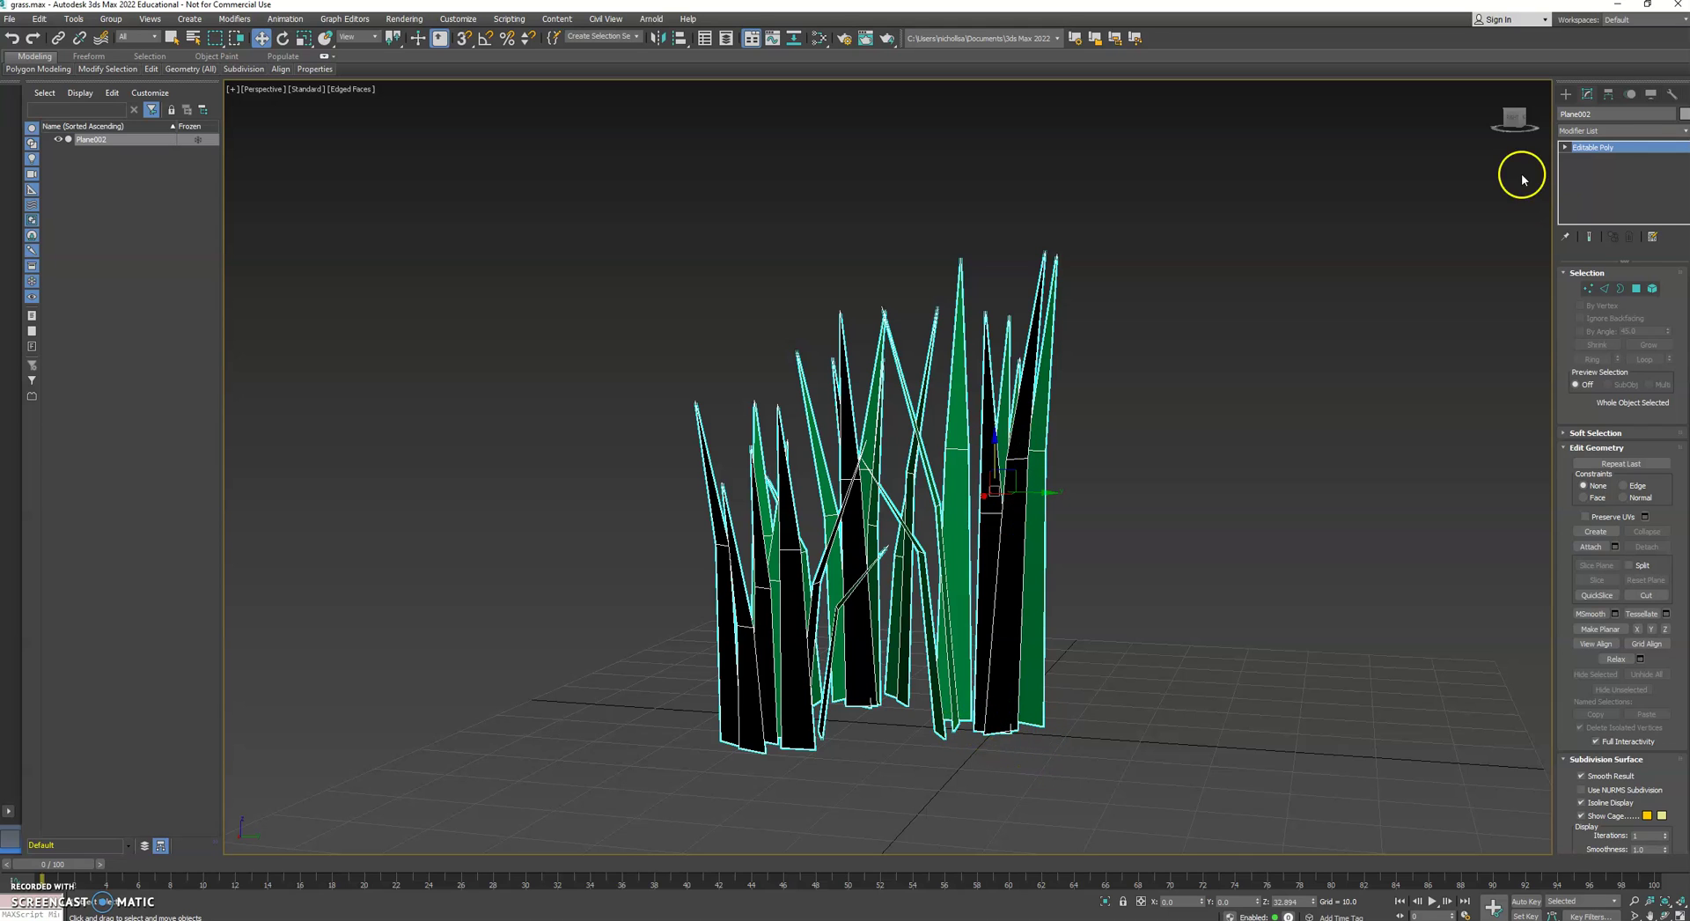
- Move only the grass clump's pivot to Z 0 at the base of the blades, leaving the mesh in place
{"action": "left_click", "coordinate": [1608, 99]}
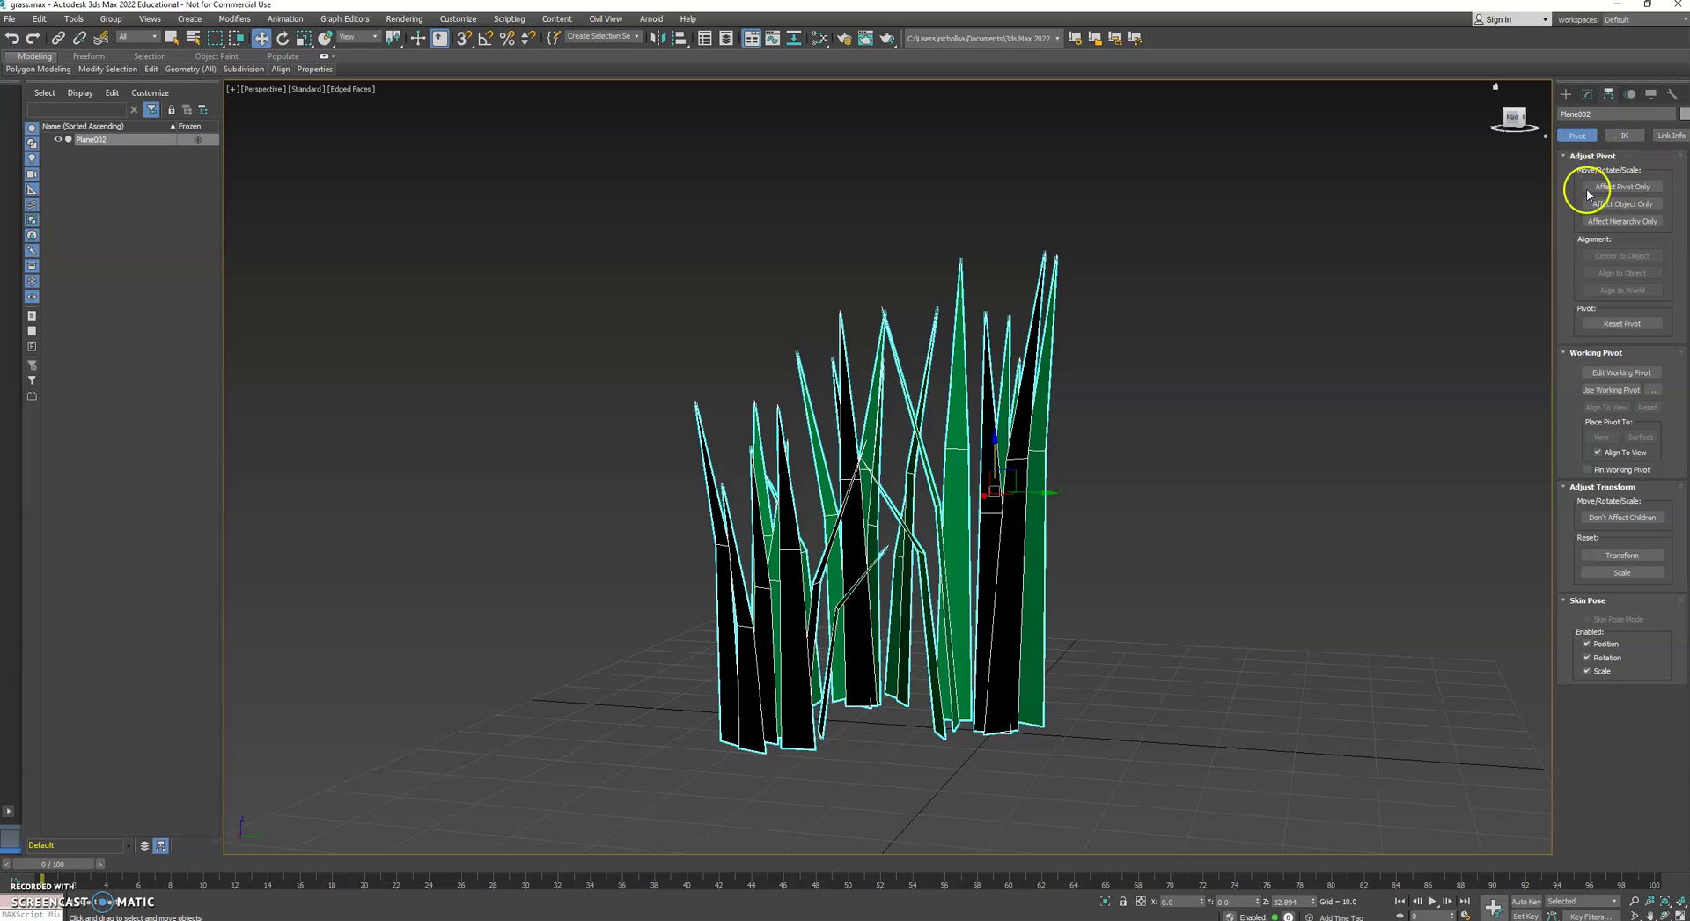
{"action": "left_click", "coordinate": [1588, 98]}
{"action": "left_click", "coordinate": [1607, 97]}
{"action": "left_click", "coordinate": [1619, 188]}
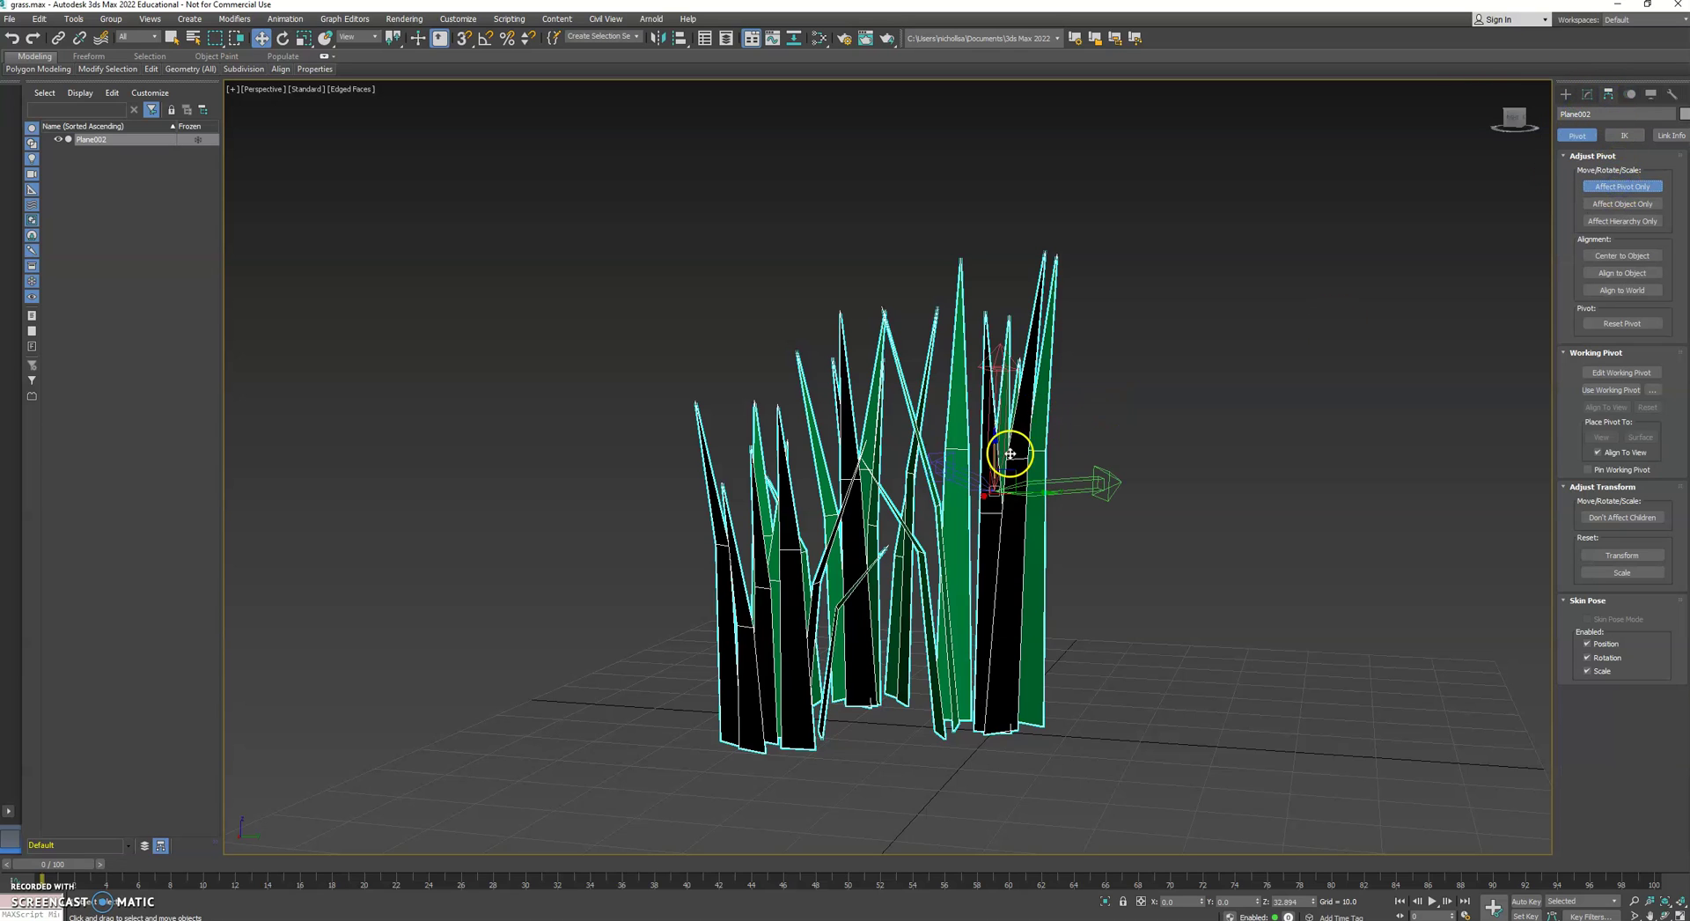
{"action": "right_click", "coordinate": [1312, 902]}
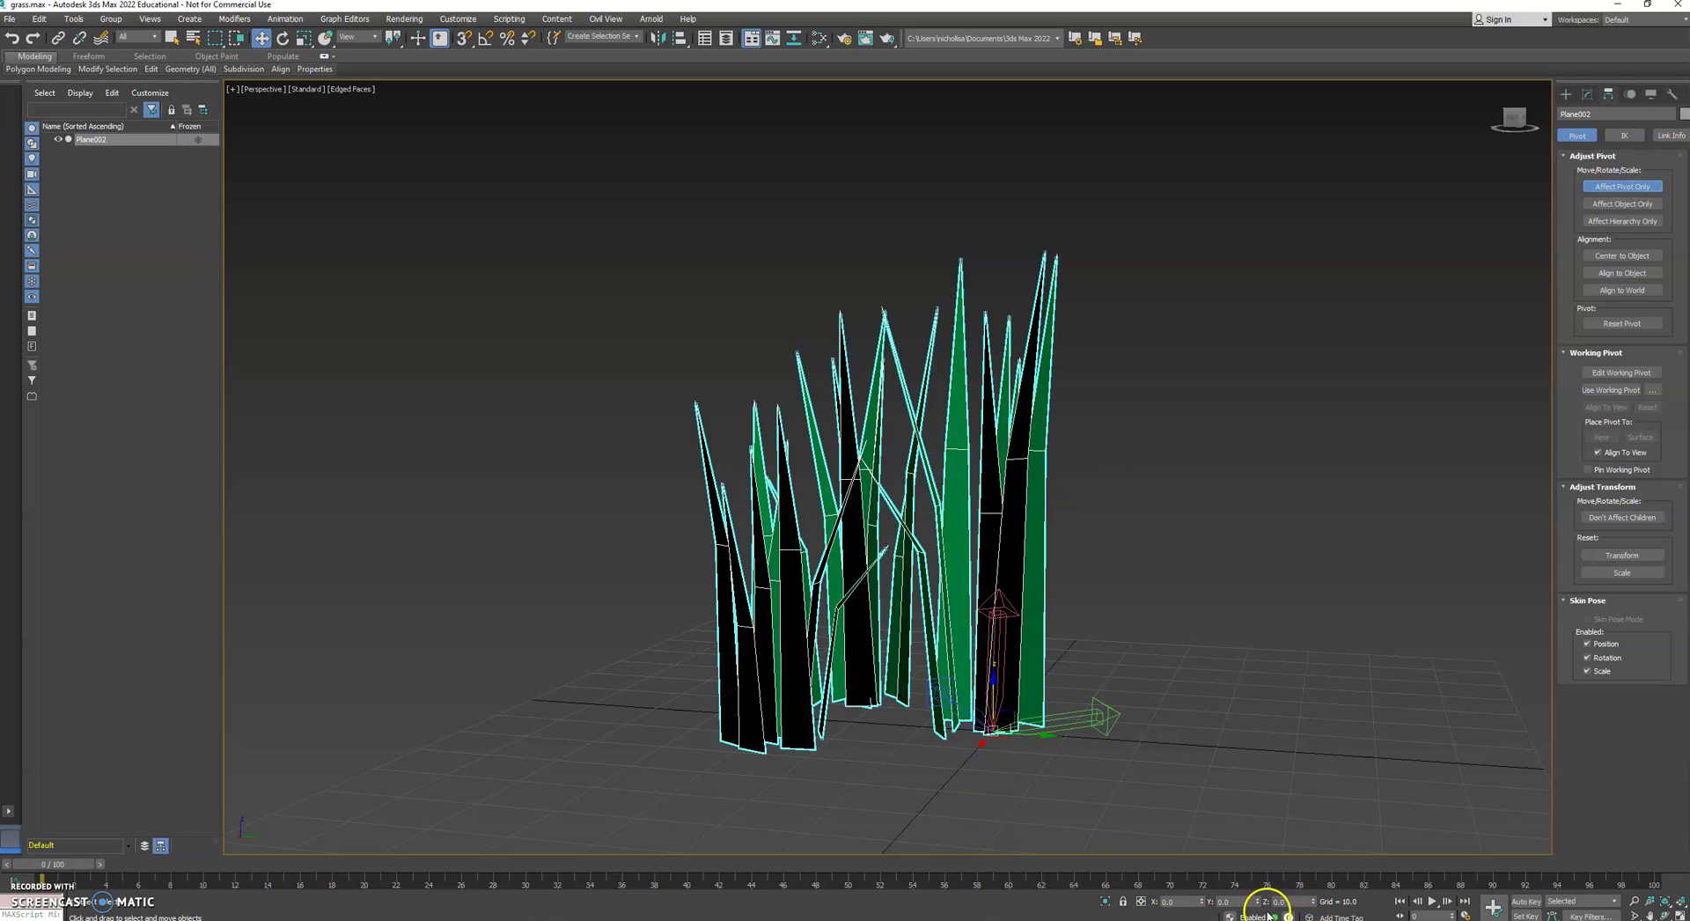
{"action": "left_click", "coordinate": [1611, 189]}
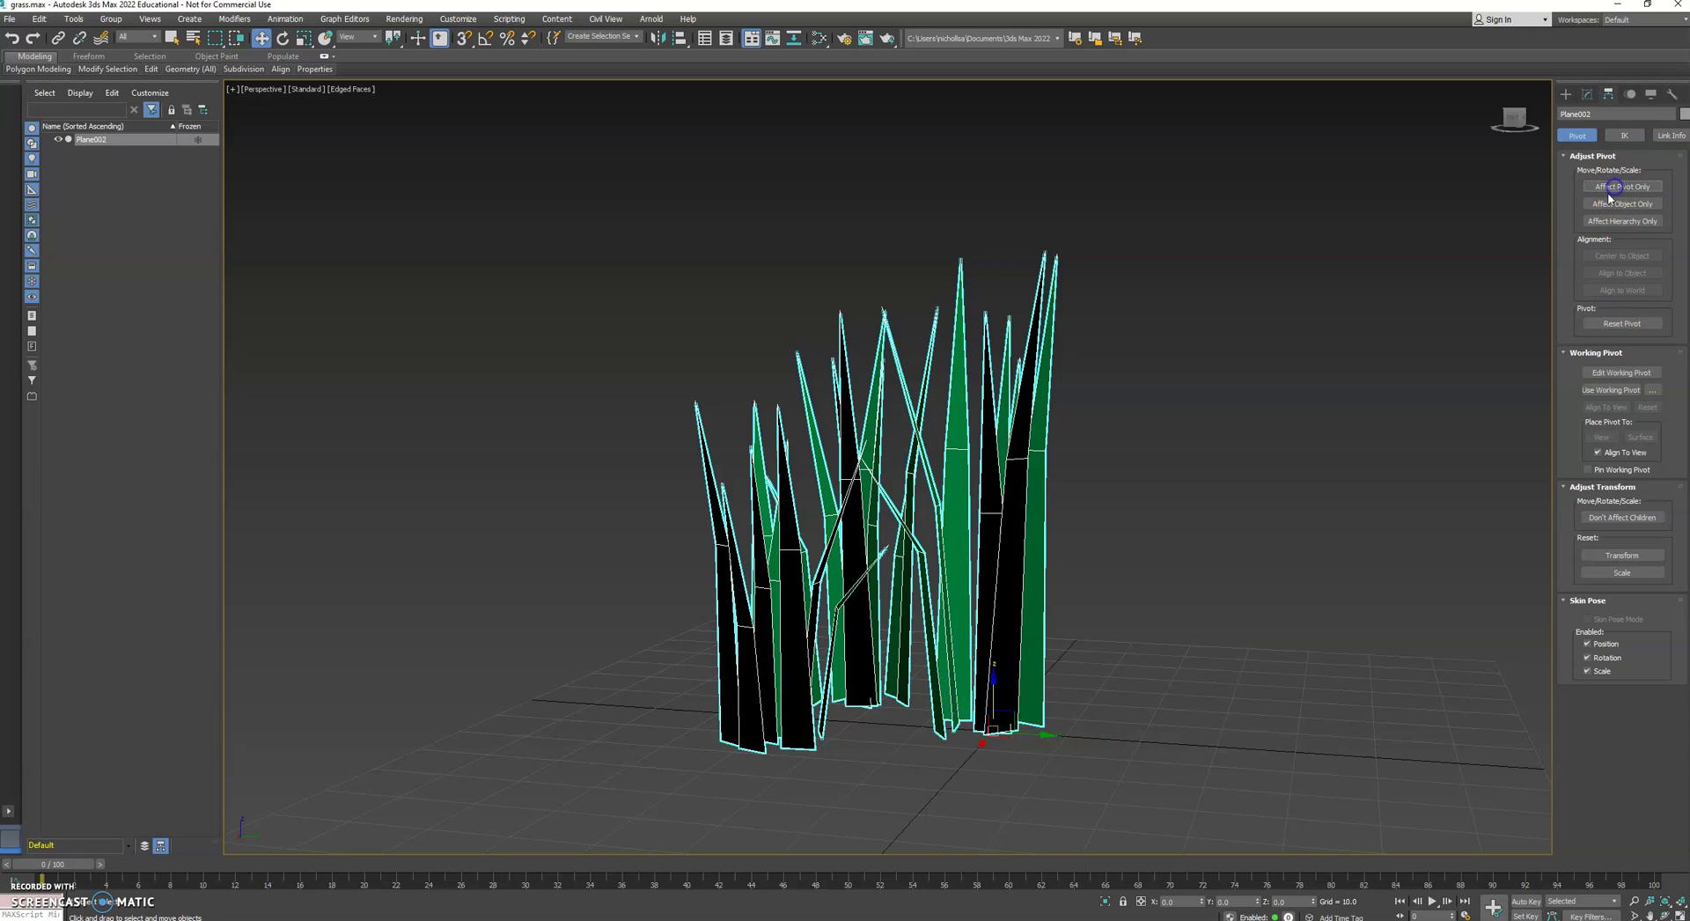
{"action": "left_click", "coordinate": [1587, 95]}
{"action": "middle_click_drag", "start_coordinate": [951, 543], "coordinate": [963, 551]}
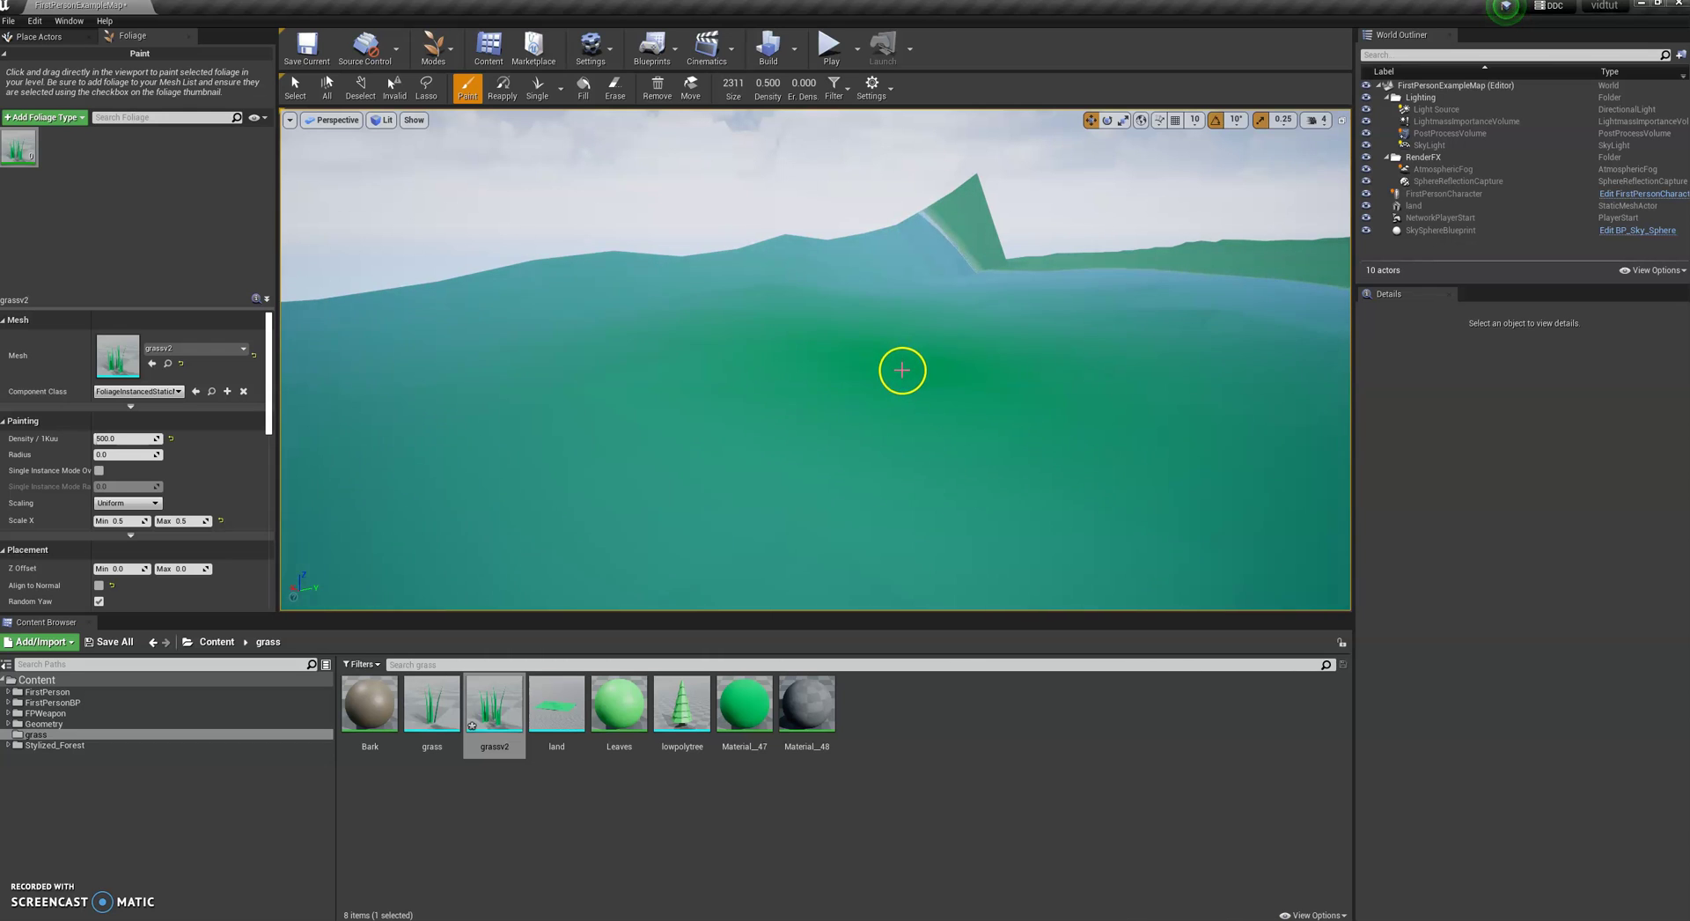
- Switch back to Unreal, set the grassv2 Scale X minimum and maximum to 1.0, and paint the grass across the hill
{"action": "right_click_drag", "start_coordinate": [917, 369], "coordinate": [1166, 369]}
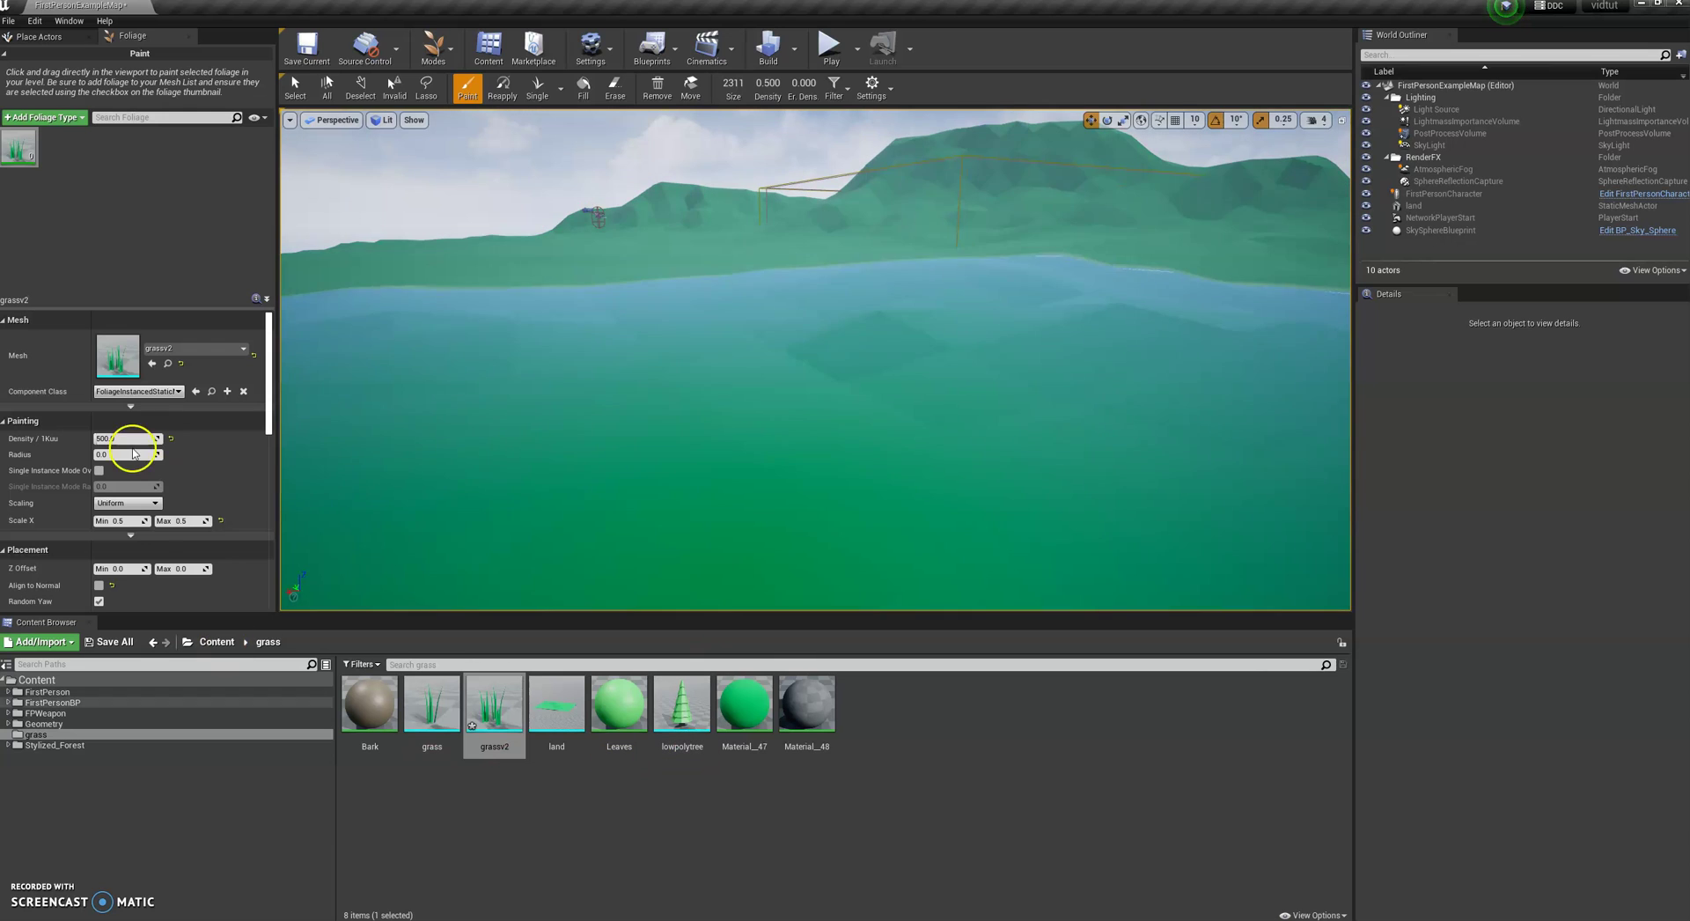
{"action": "left_click", "coordinate": [131, 525]}
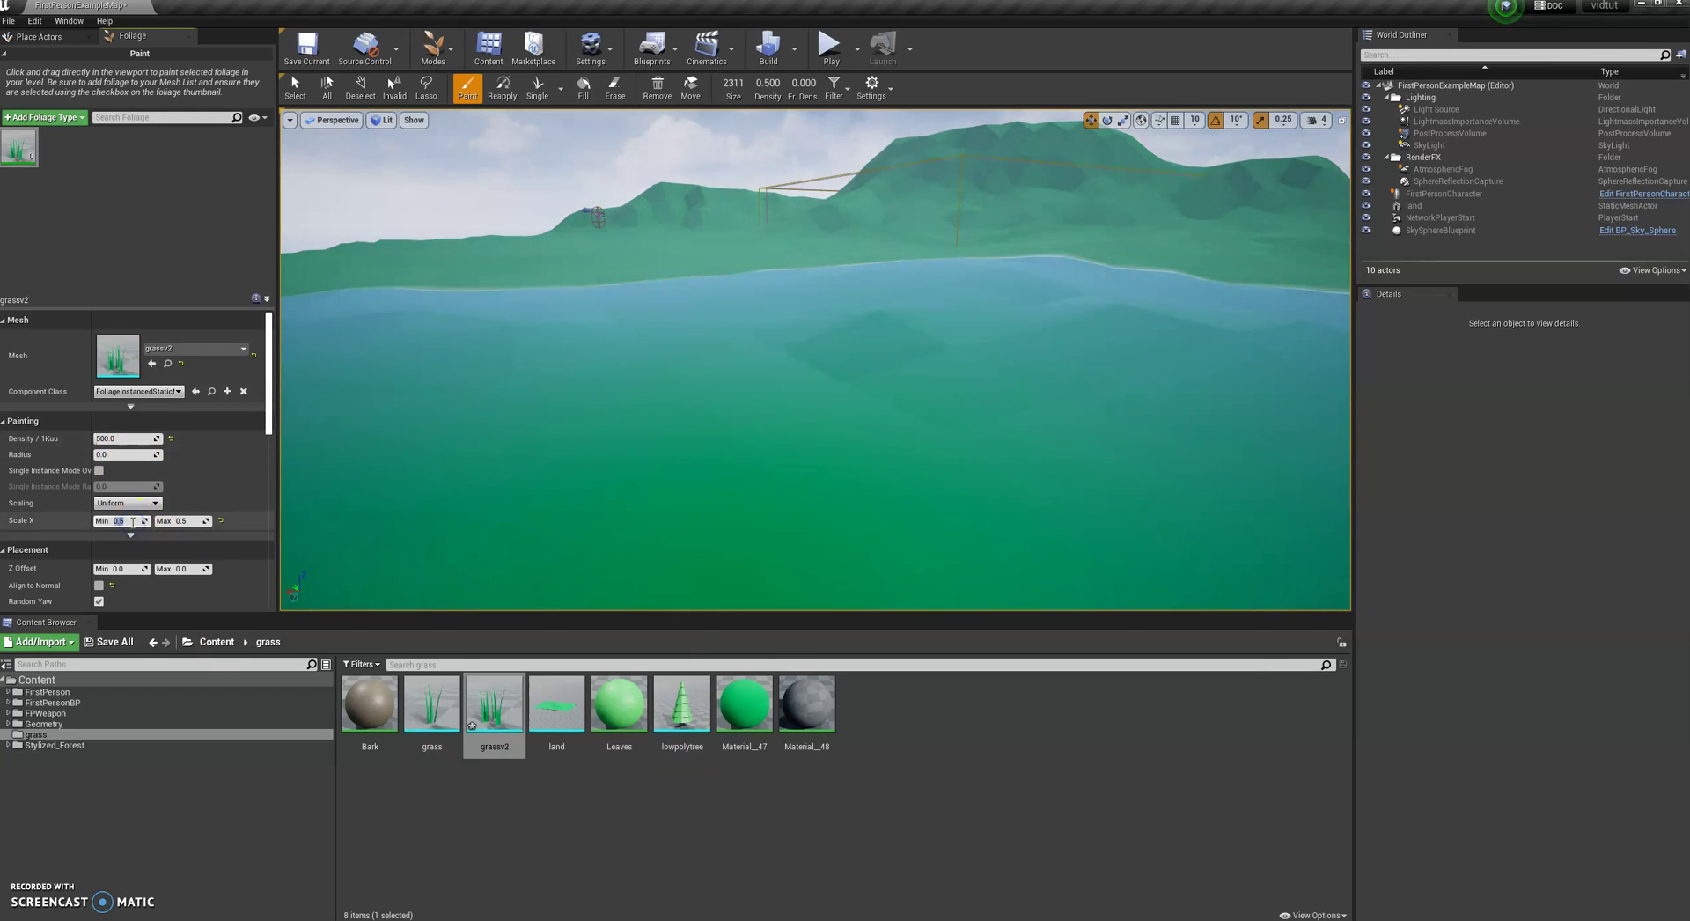
{"action": "left_click", "coordinate": [182, 521]}
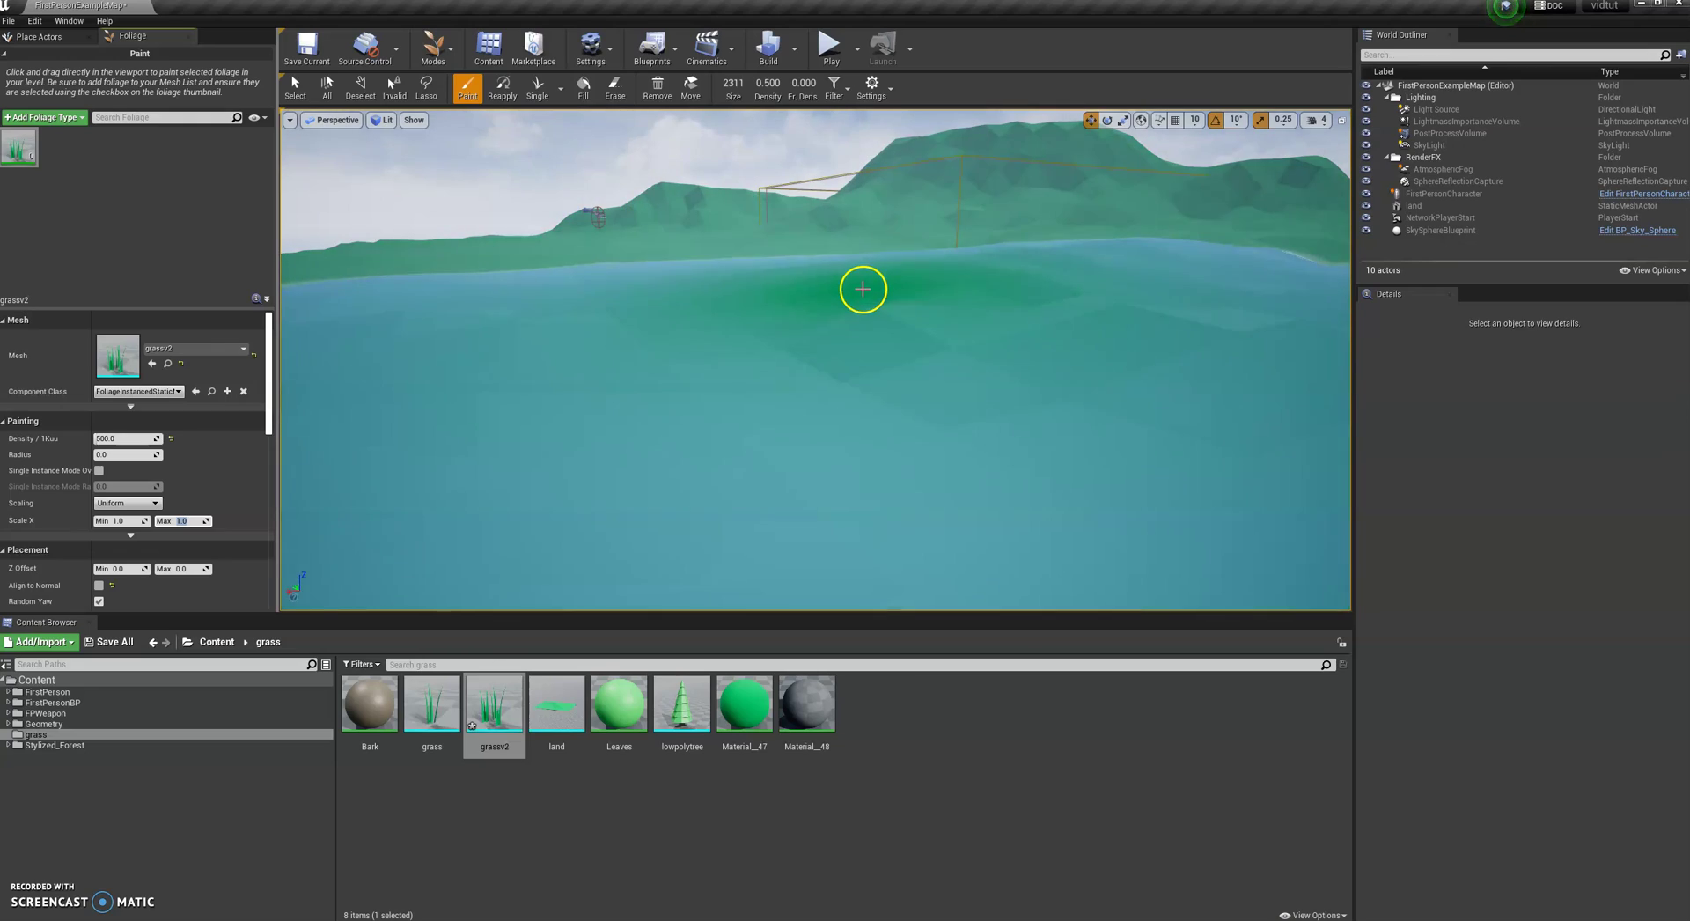
{"action": "left_click_drag", "start_coordinate": [861, 287], "coordinate": [966, 430]}
{"action": "right_click_drag", "start_coordinate": [962, 412], "coordinate": [616, 378]}
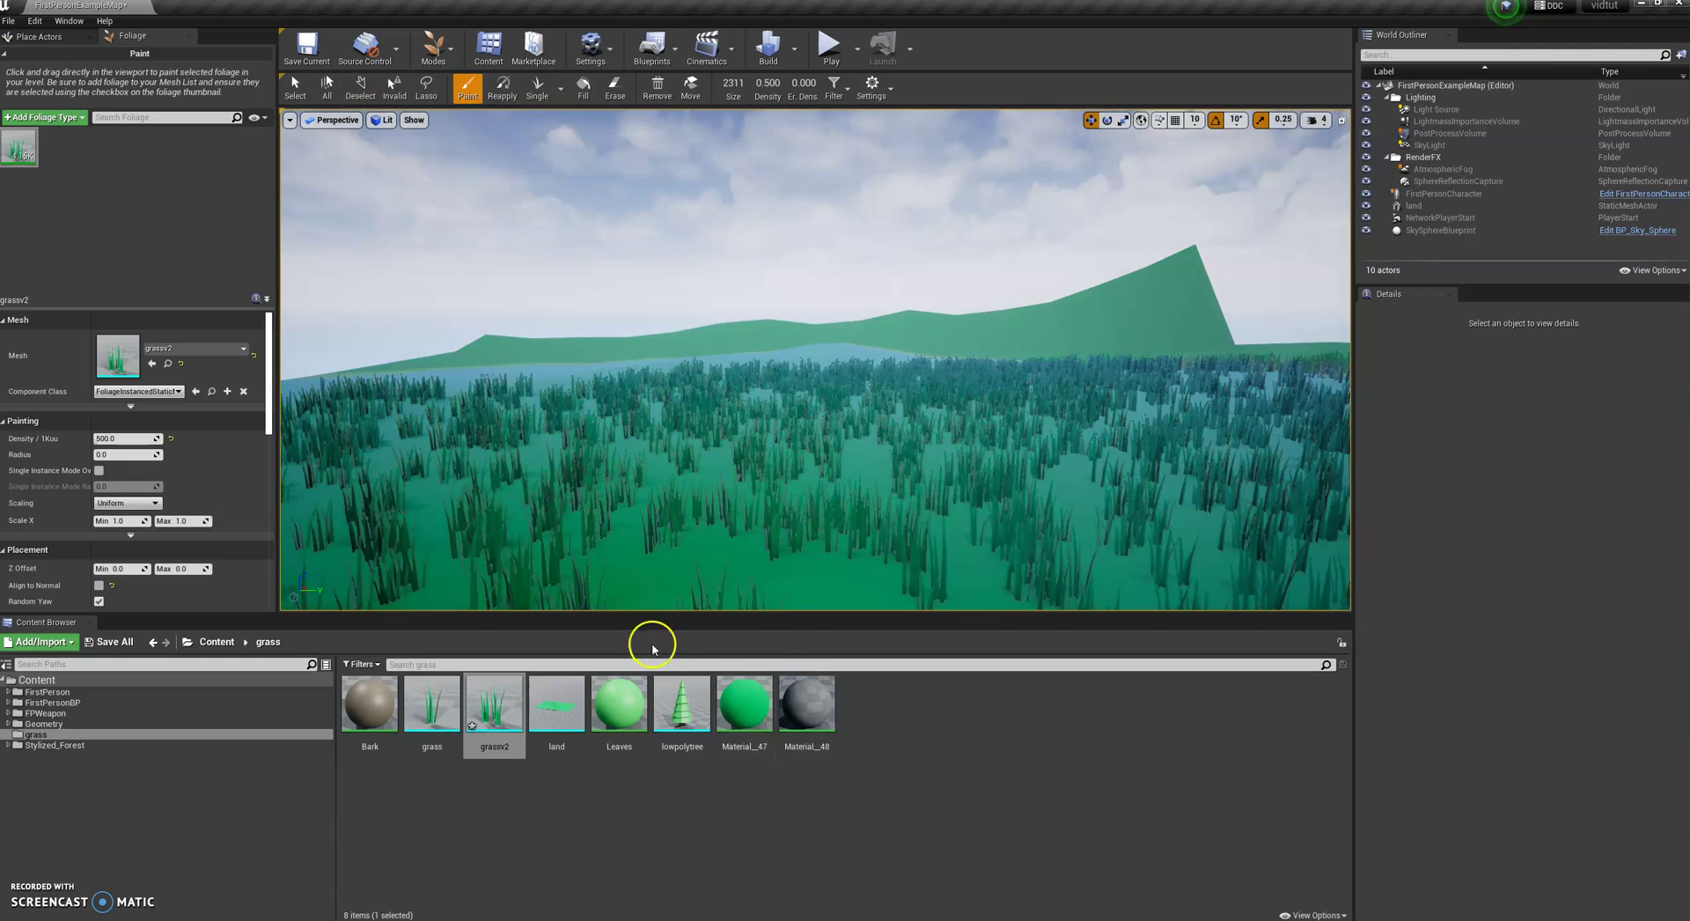
- In Select mode, place a single lowpolytree in the grass and raise it until its trunk stands on the ground
{"action": "left_click", "coordinate": [683, 706]}
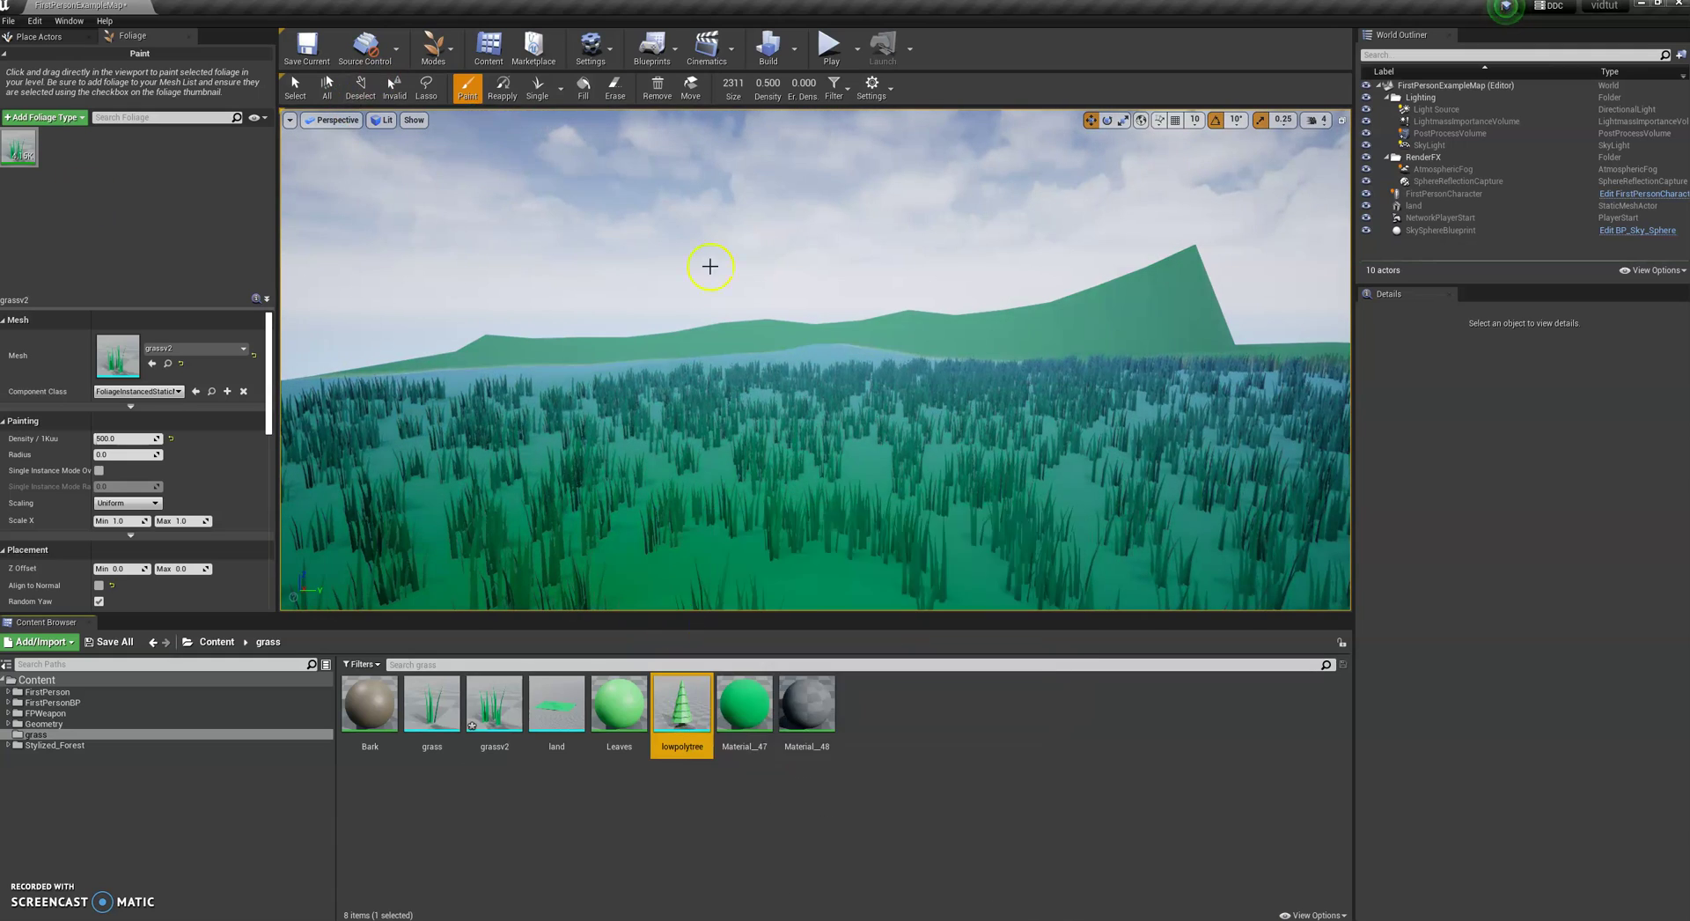
{"action": "left_click", "coordinate": [433, 49]}
{"action": "left_click", "coordinate": [457, 87]}
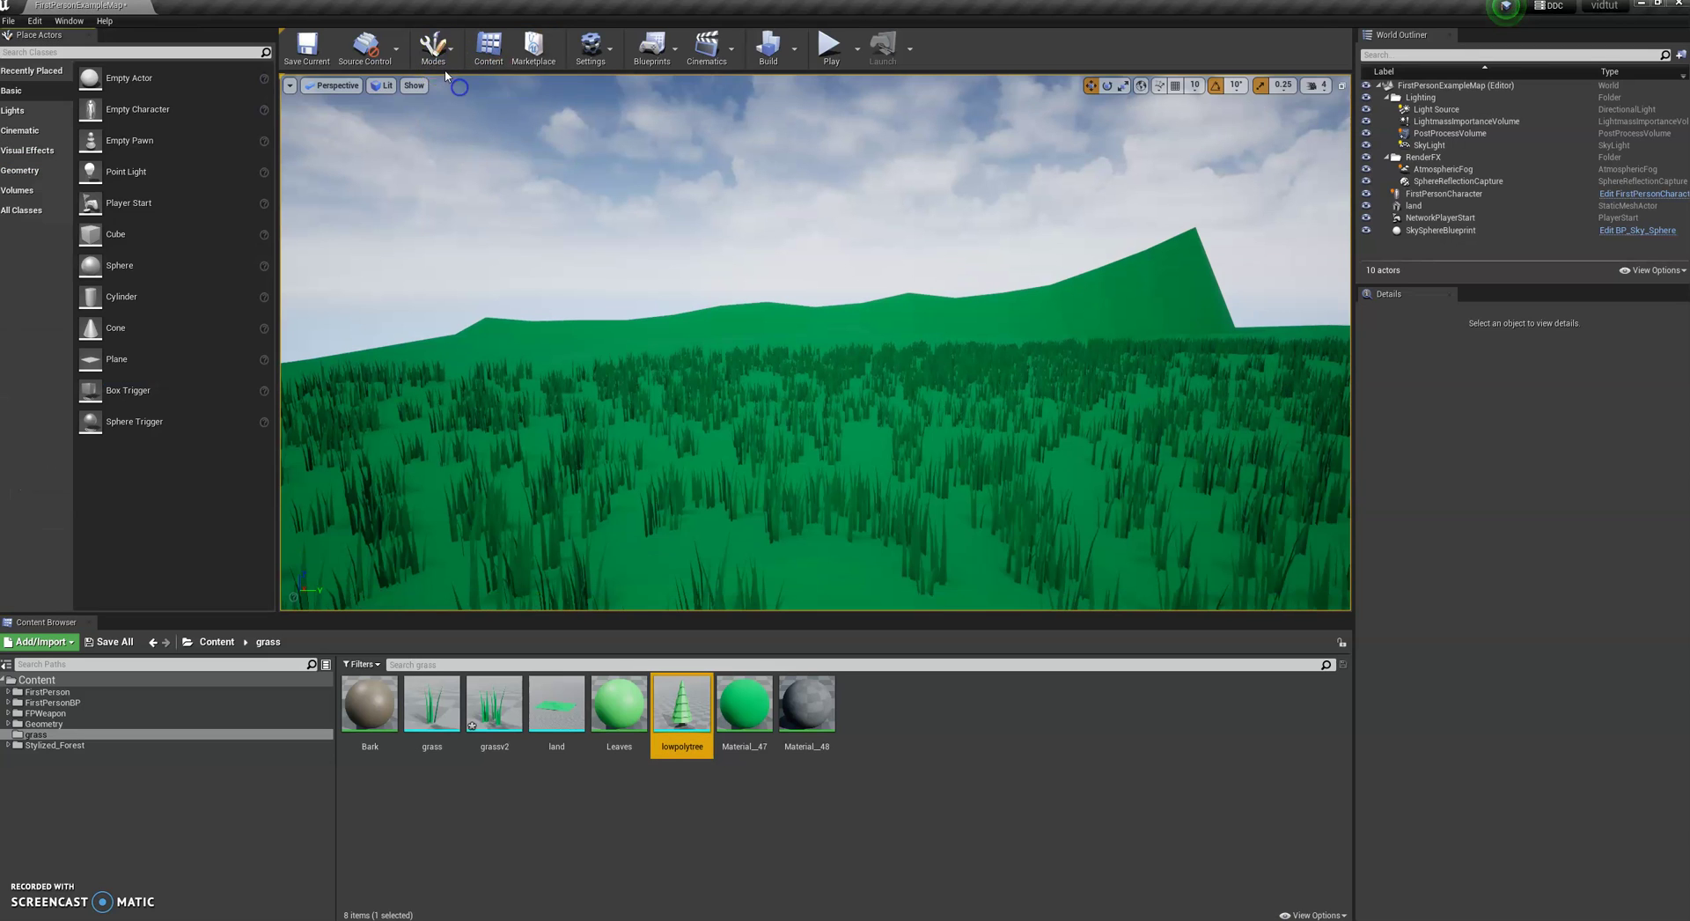
{"action": "left_click_drag", "start_coordinate": [684, 710], "coordinate": [718, 454]}
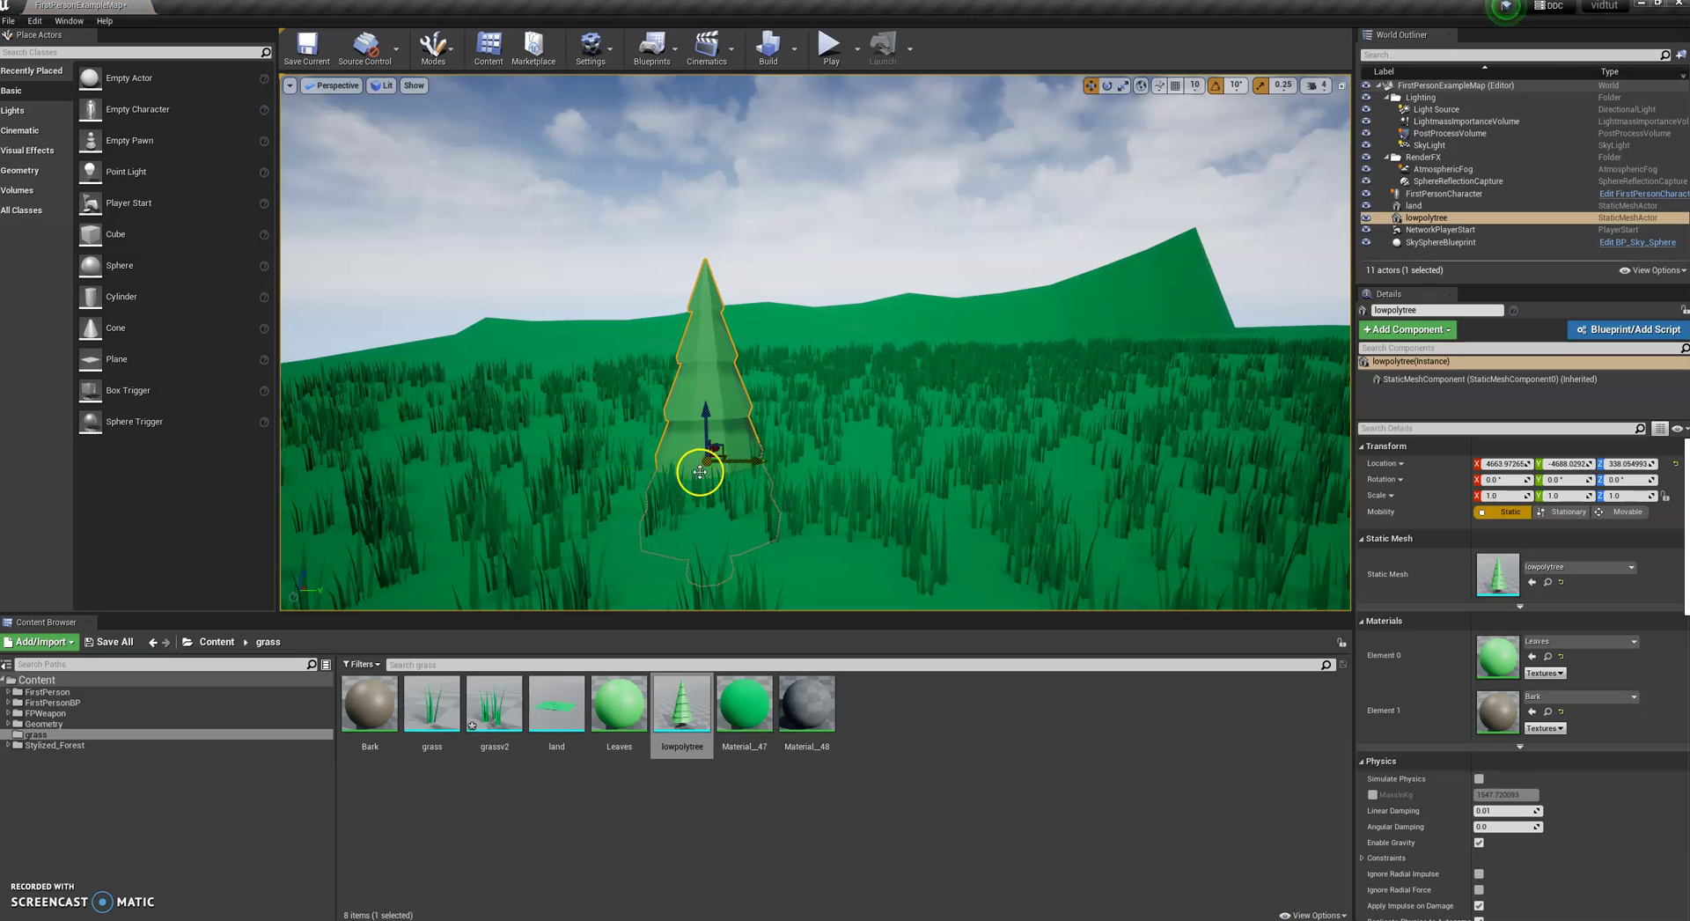
{"action": "key", "text": "w"}
{"action": "right_click_drag", "start_coordinate": [778, 503], "coordinate": [757, 537]}
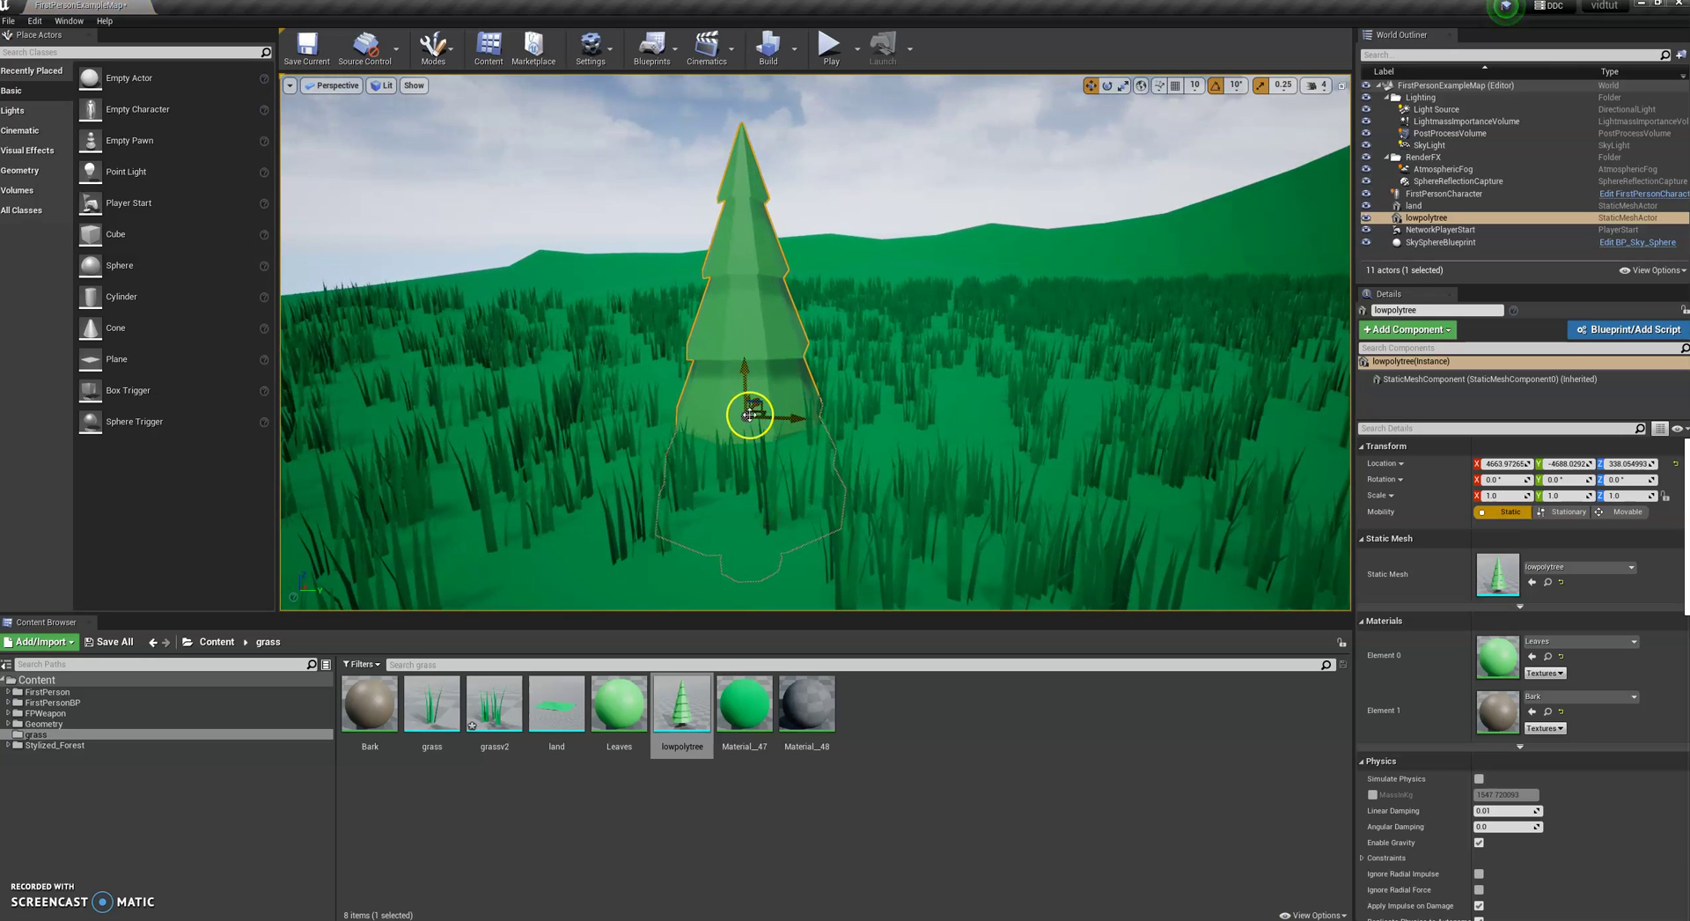
{"action": "left_click_drag", "start_coordinate": [744, 374], "coordinate": [754, 219]}
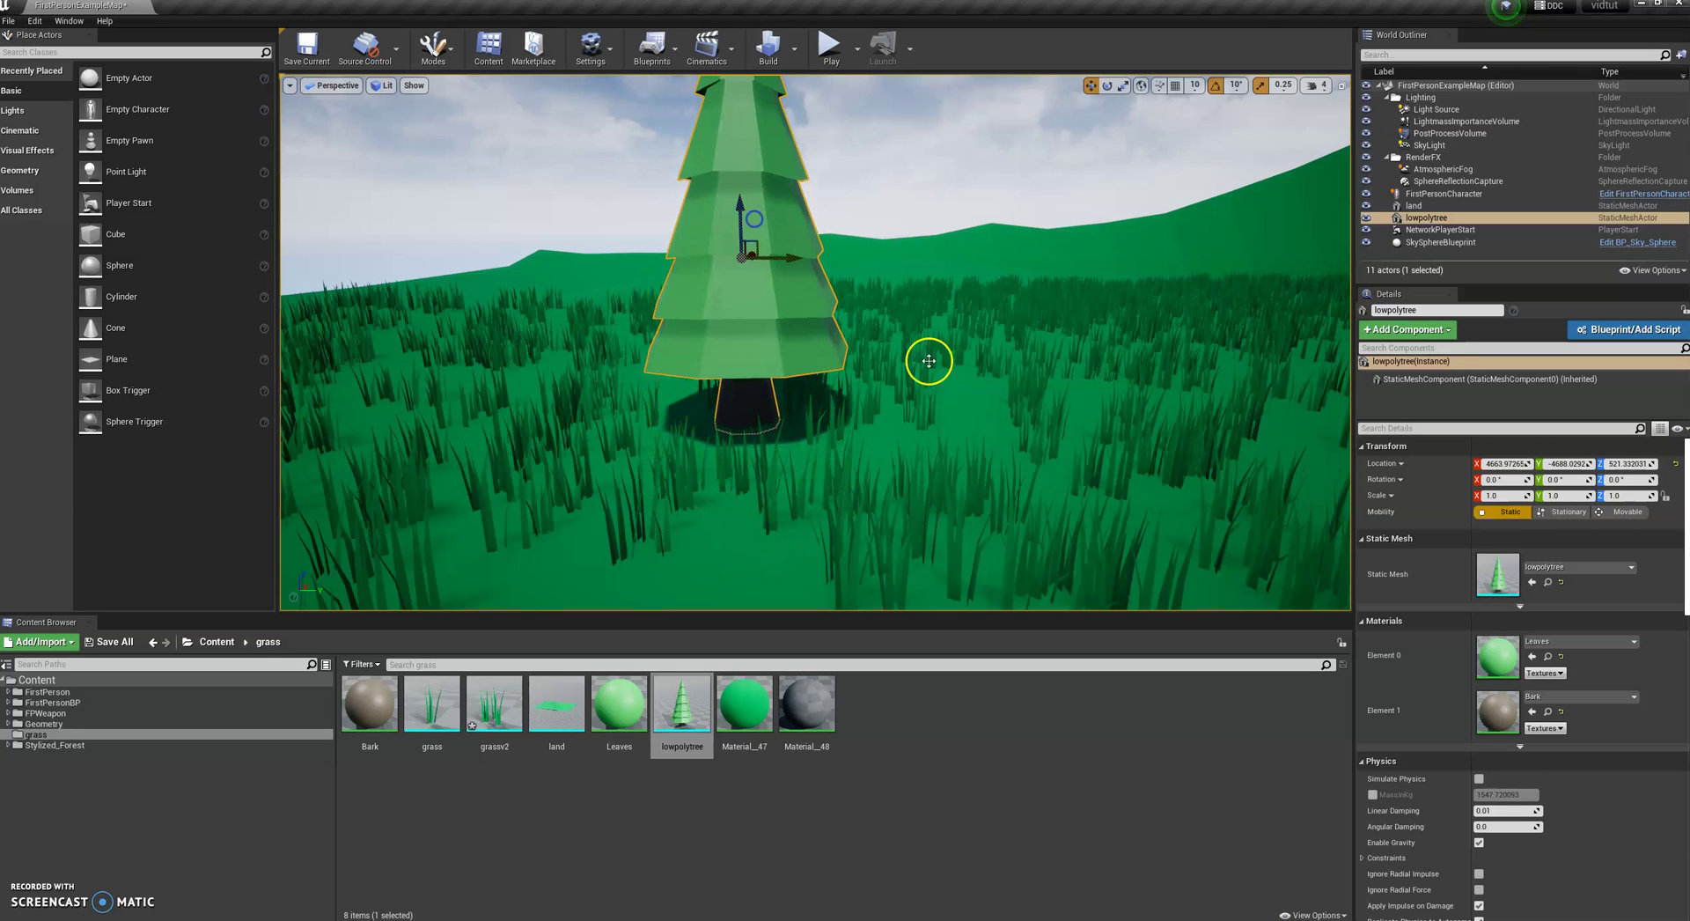
- Delete the individually placed lowpolytree from the grass field
{"action": "left_click_drag", "start_coordinate": [930, 364], "coordinate": [957, 365]}
{"action": "key", "text": "Delete"}
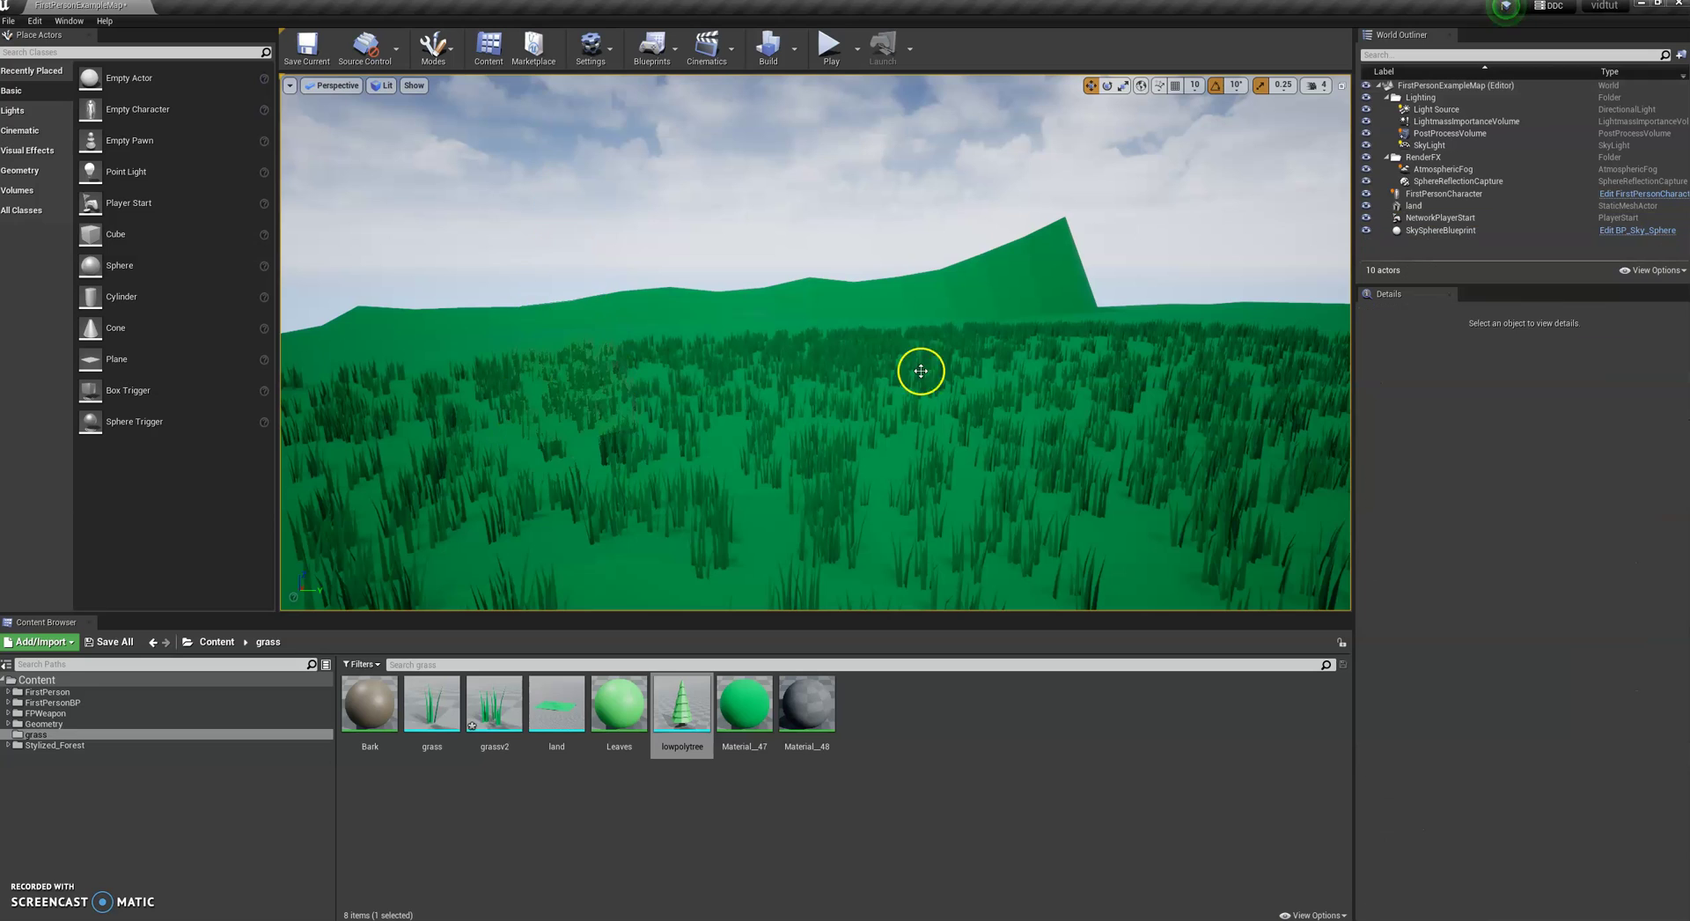
{"action": "right_click_drag", "start_coordinate": [717, 476], "coordinate": [689, 501]}
{"action": "left_click_drag", "start_coordinate": [688, 500], "coordinate": [682, 502]}
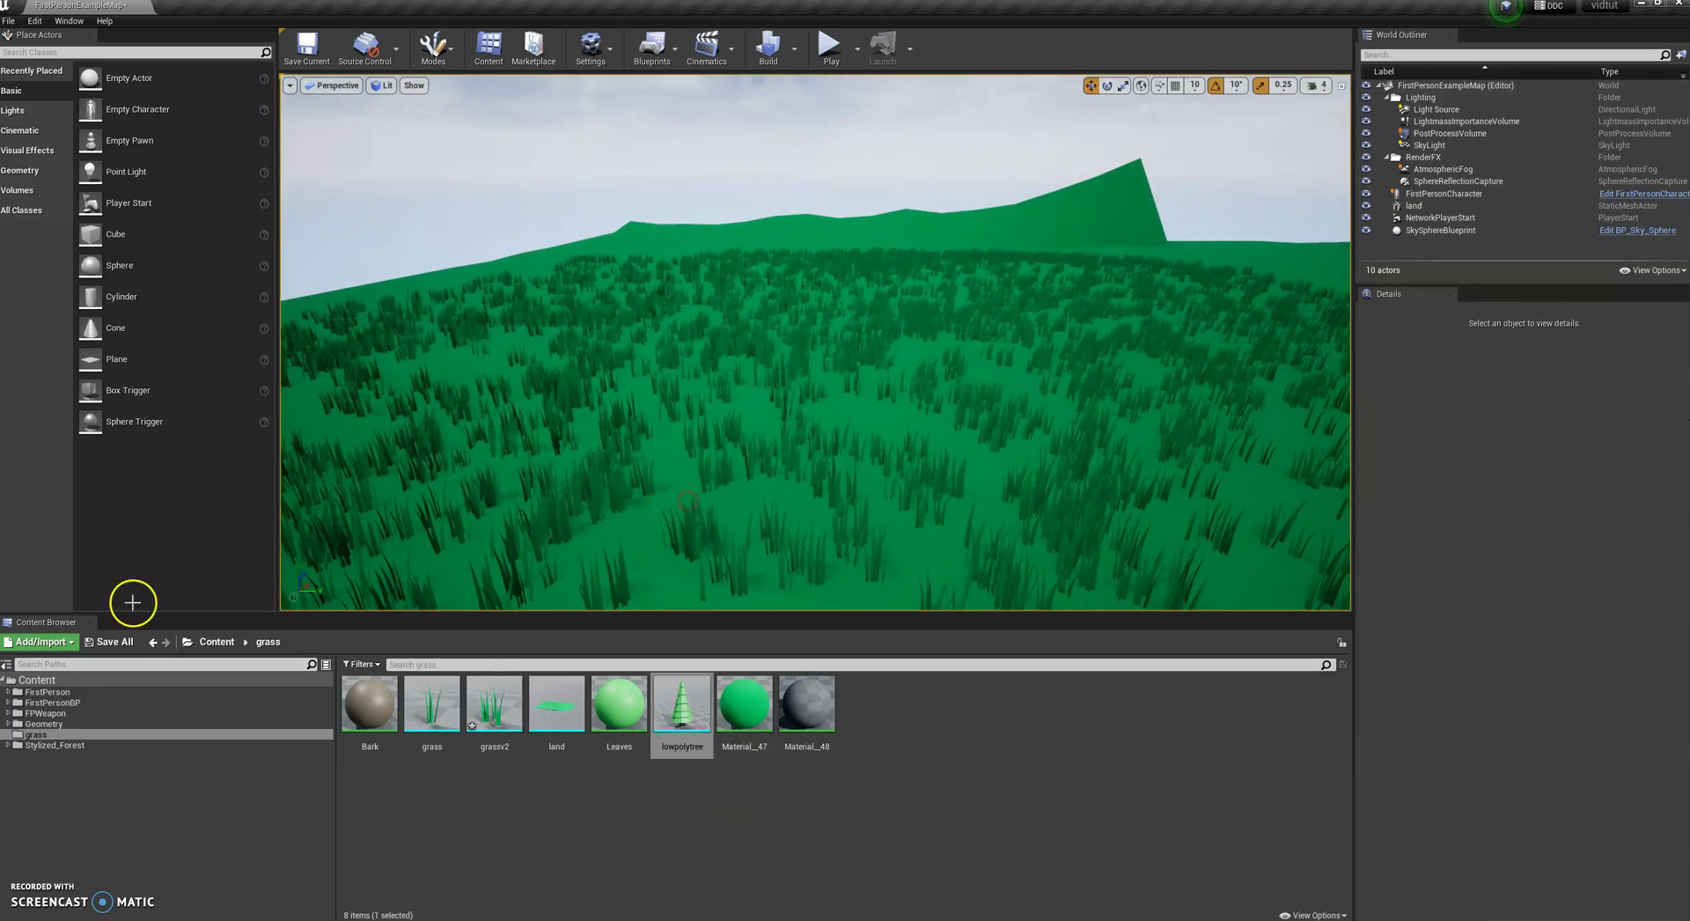
- Return to Foliage mode and add the lowpolytree mesh as a second foliage type
{"action": "left_click", "coordinate": [434, 46]}
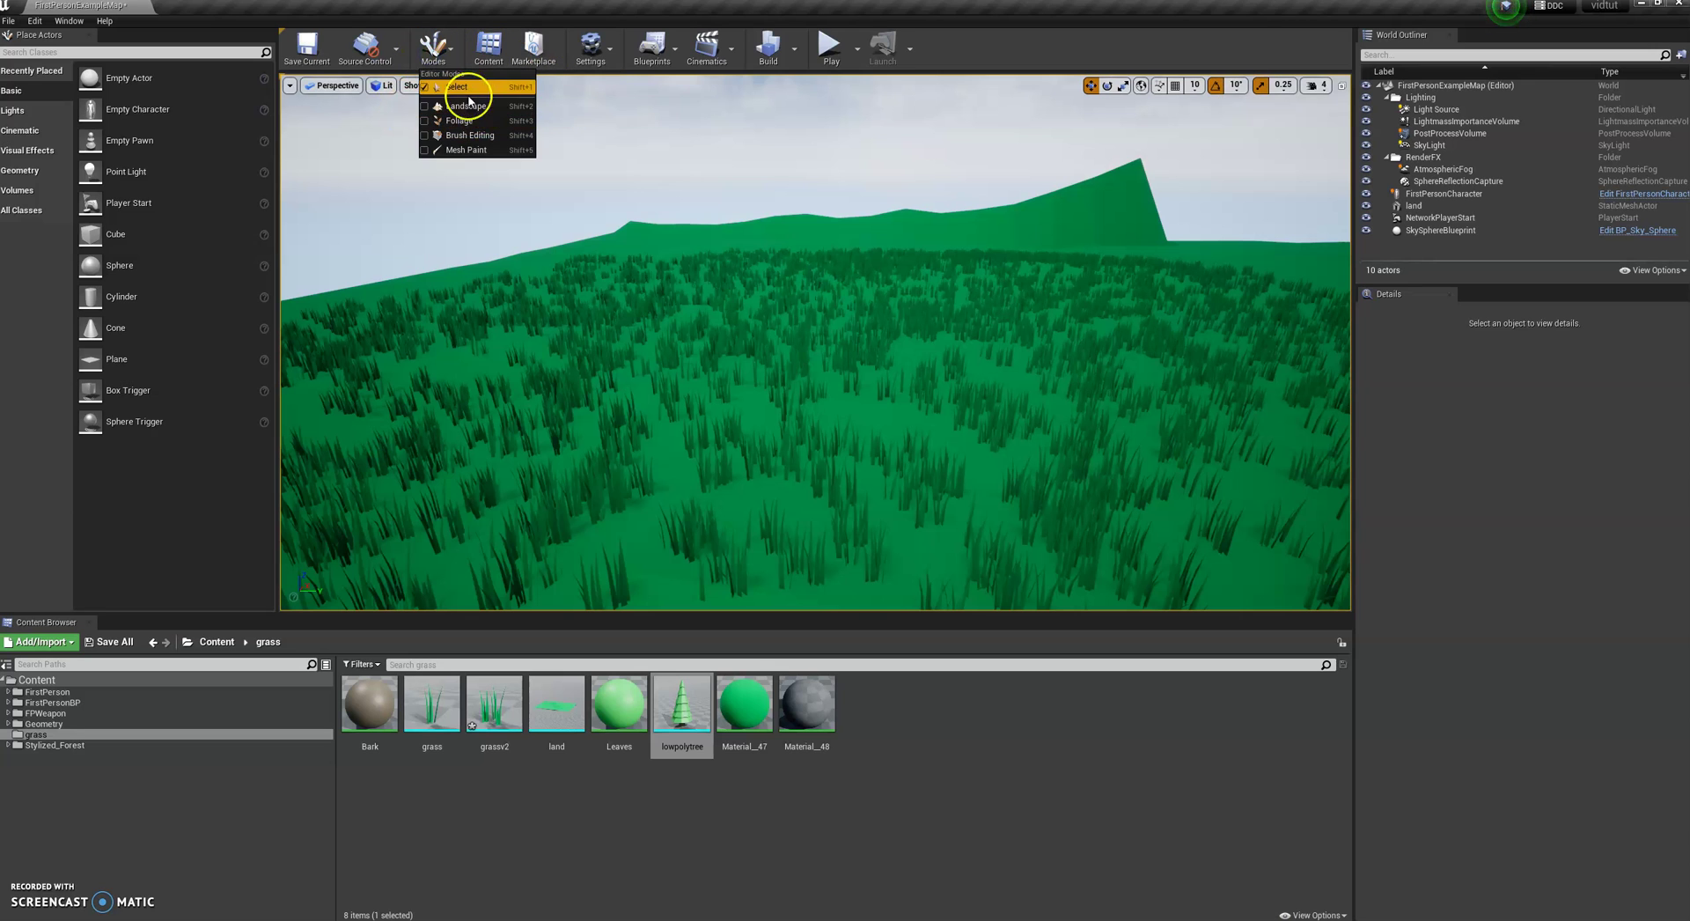
{"action": "left_click", "coordinate": [458, 120]}
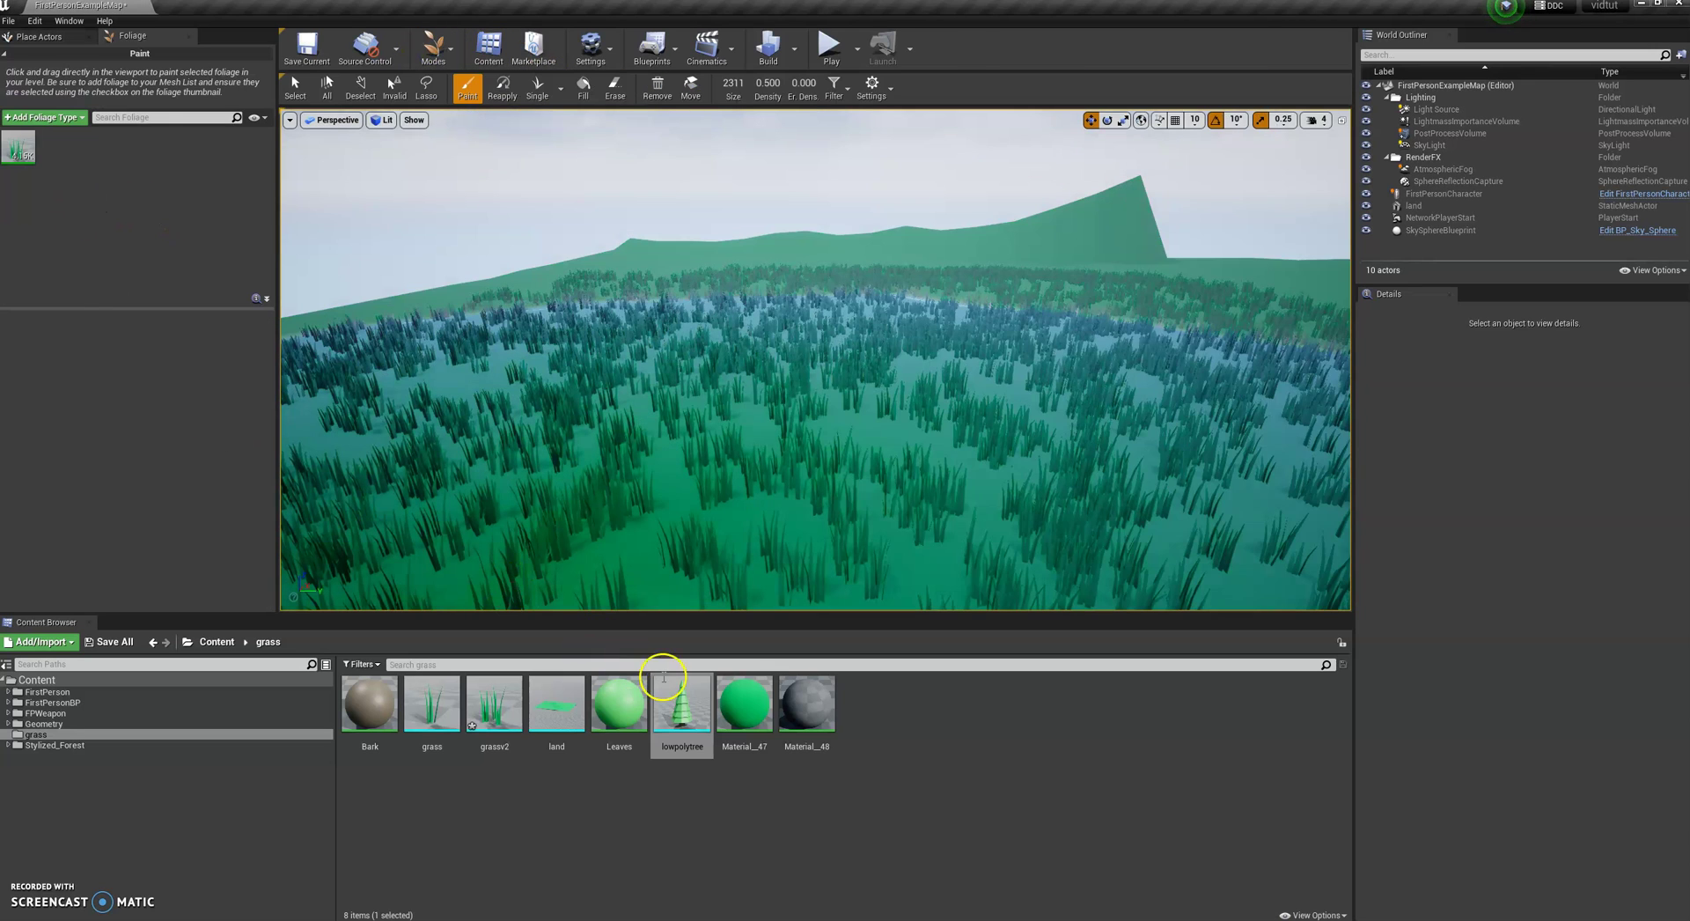
{"action": "mouse_move", "coordinate": [693, 712]}
{"action": "left_mouse_down"}
{"action": "mouse_move", "coordinate": [642, 682]}
{"action": "mouse_move", "coordinate": [256, 241]}
{"action": "mouse_move", "coordinate": [161, 208]}
{"action": "left_mouse_up"}
{"action": "left_click", "coordinate": [58, 176]}
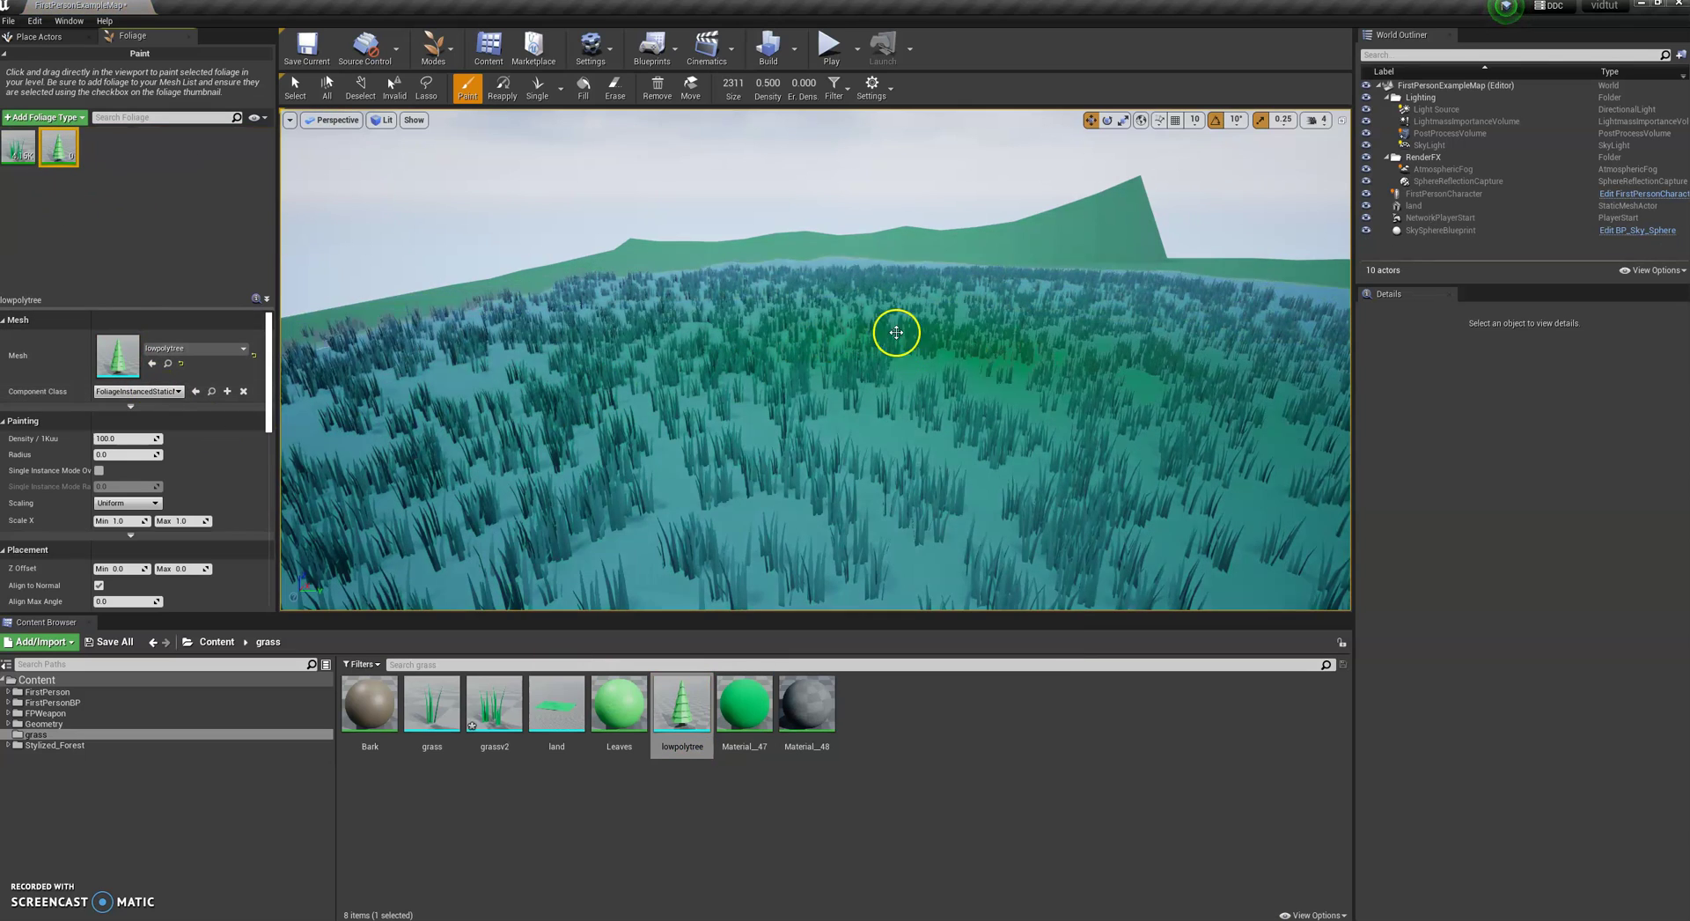
- Set the lowpolytree foliage density to 10, disable Align to Normal and choose the BlockAll collision preset
{"action": "right_click_drag", "start_coordinate": [926, 330], "coordinate": [899, 342]}
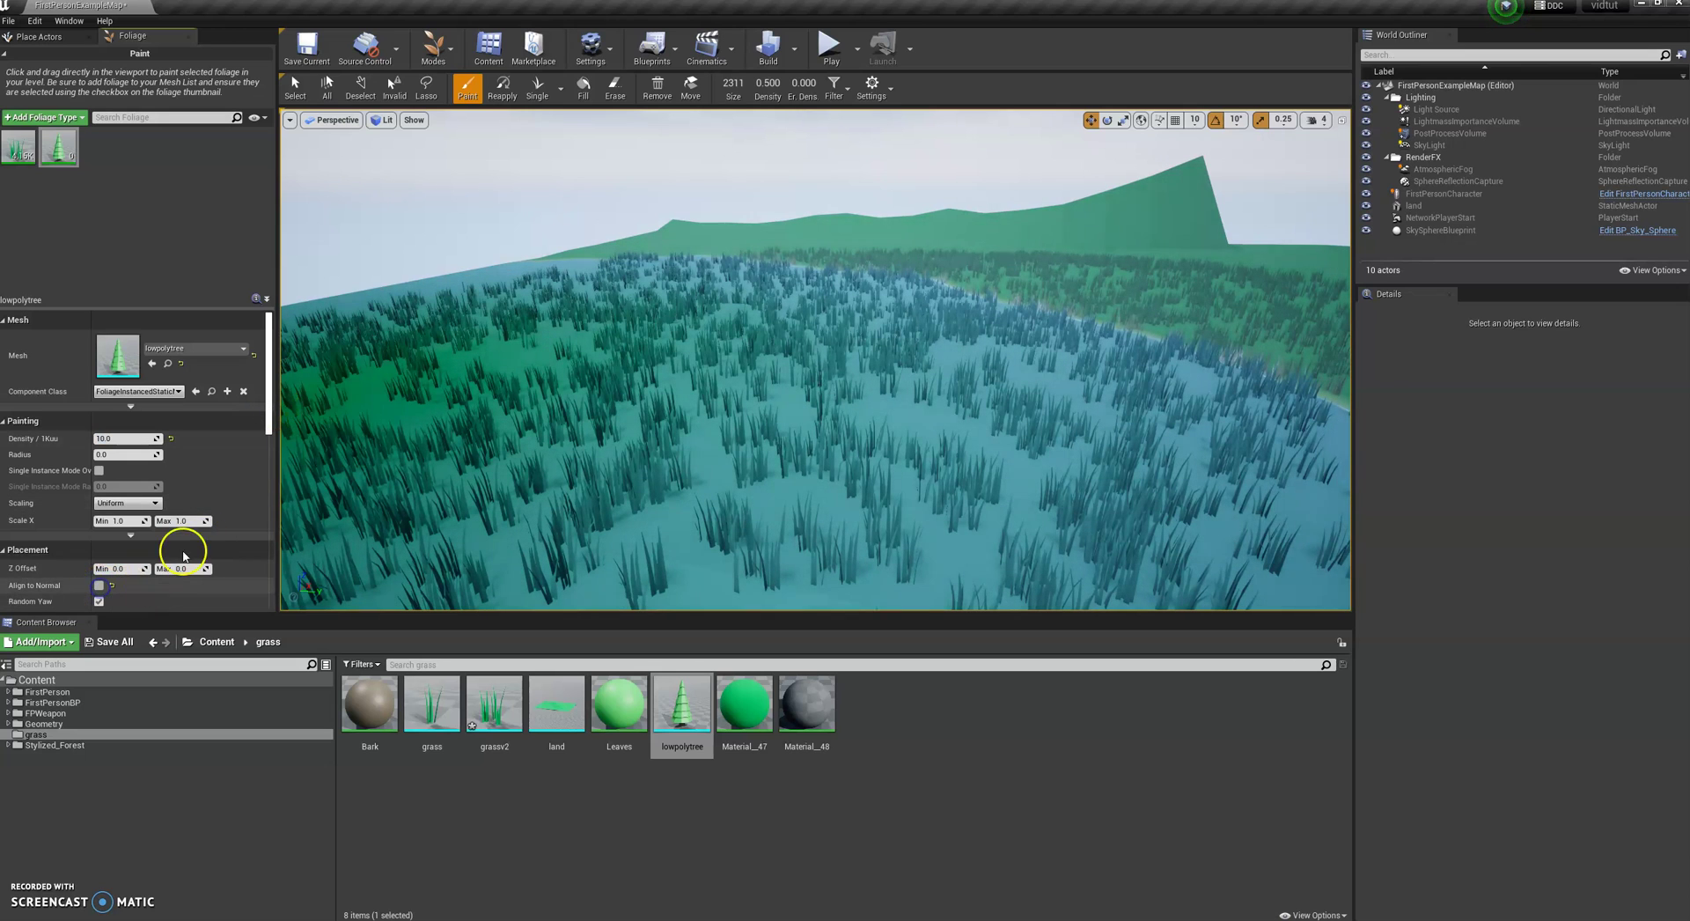
{"action": "left_click_drag", "start_coordinate": [270, 431], "coordinate": [264, 523]}
{"action": "left_click", "coordinate": [112, 512]}
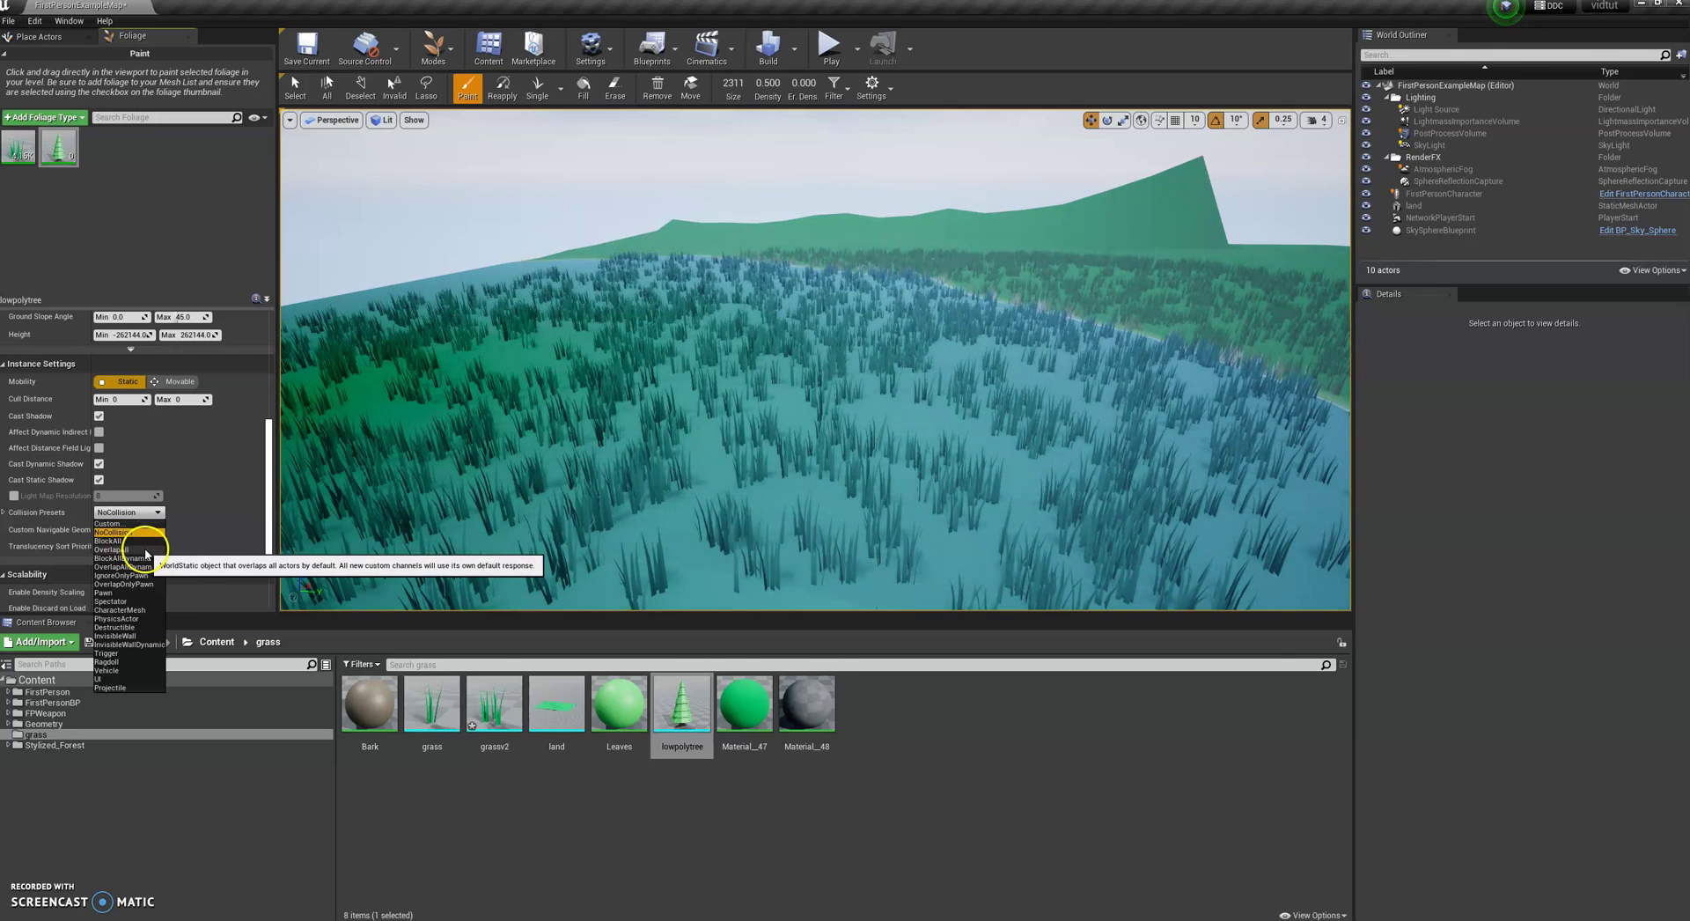
{"action": "left_click", "coordinate": [109, 541]}
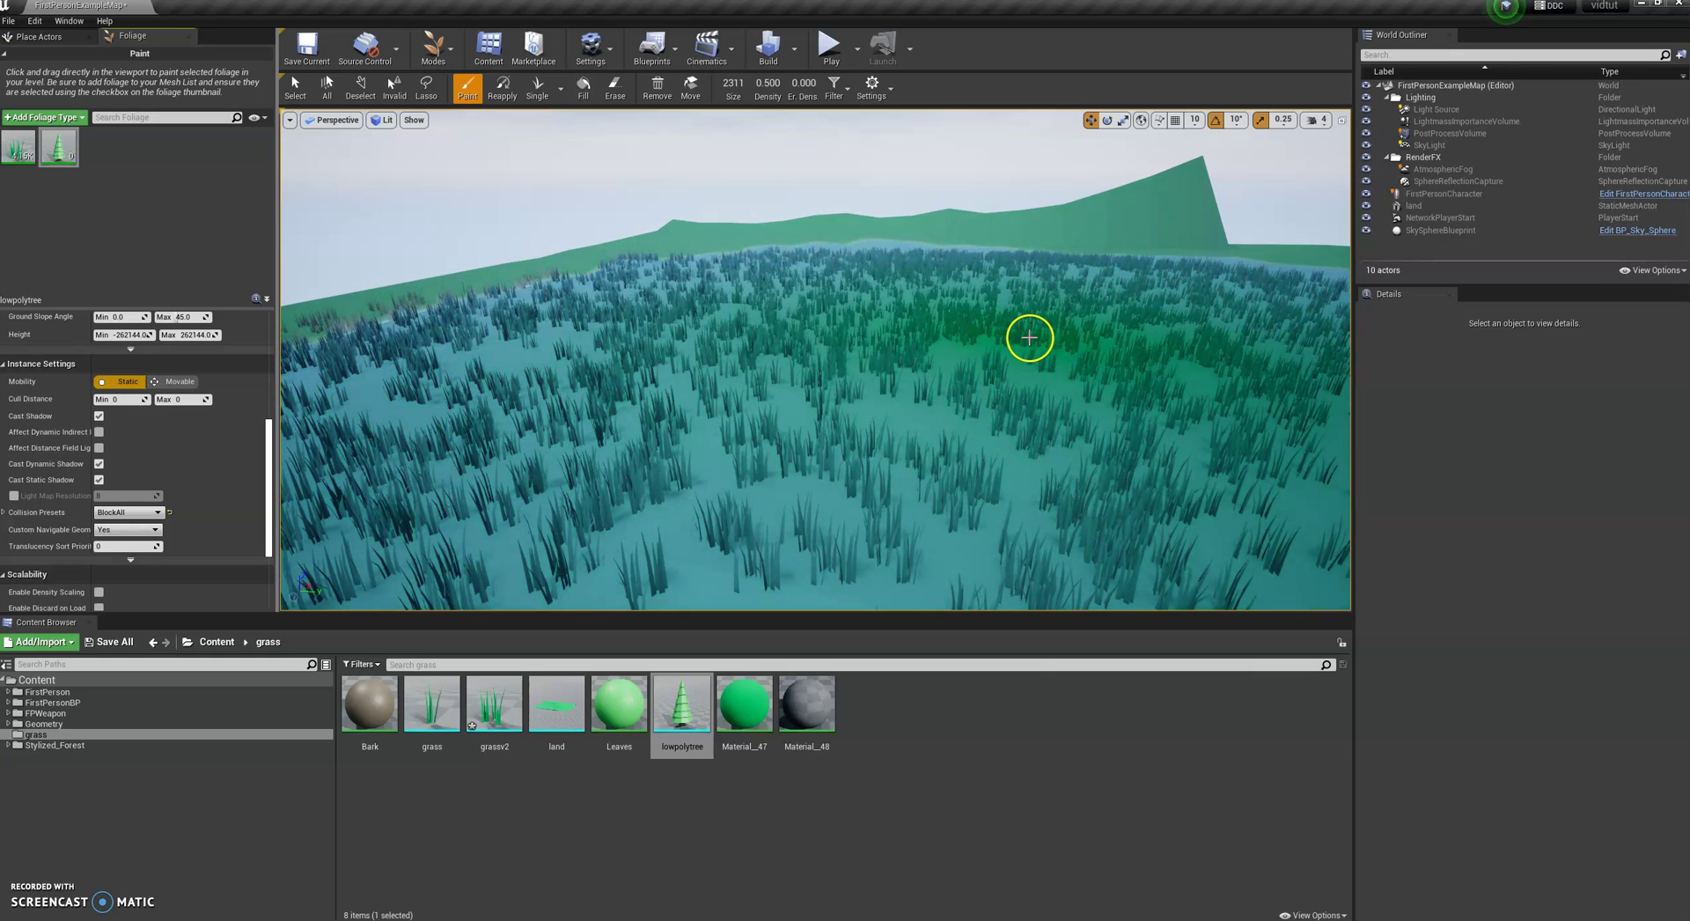
- Paint lowpolytree foliage over the grass-covered hill and view the trees from among the grass
{"action": "left_click", "coordinate": [1029, 337]}
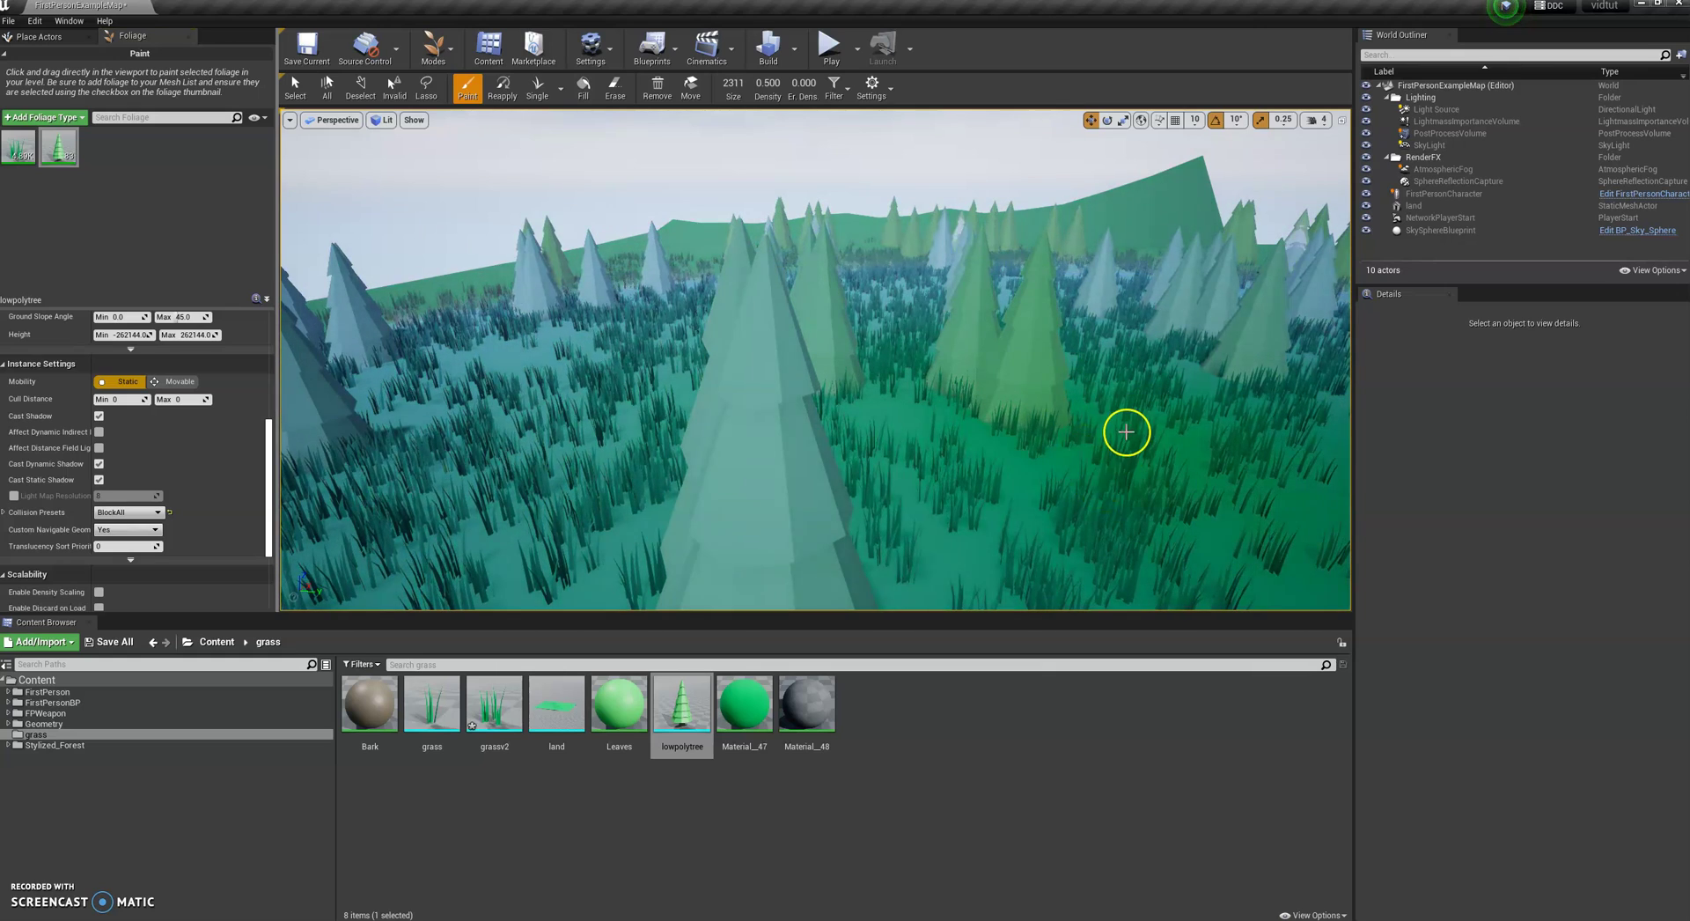
{"action": "mouse_move", "coordinate": [1098, 439]}
{"action": "right_mouse_down"}
{"action": "mouse_move", "coordinate": [1010, 424]}
{"action": "mouse_move", "coordinate": [1091, 430]}
{"action": "right_mouse_up"}
{"action": "scroll", "coordinate": [1096, 426], "scroll_direction": "up", "scroll_amount": 5}
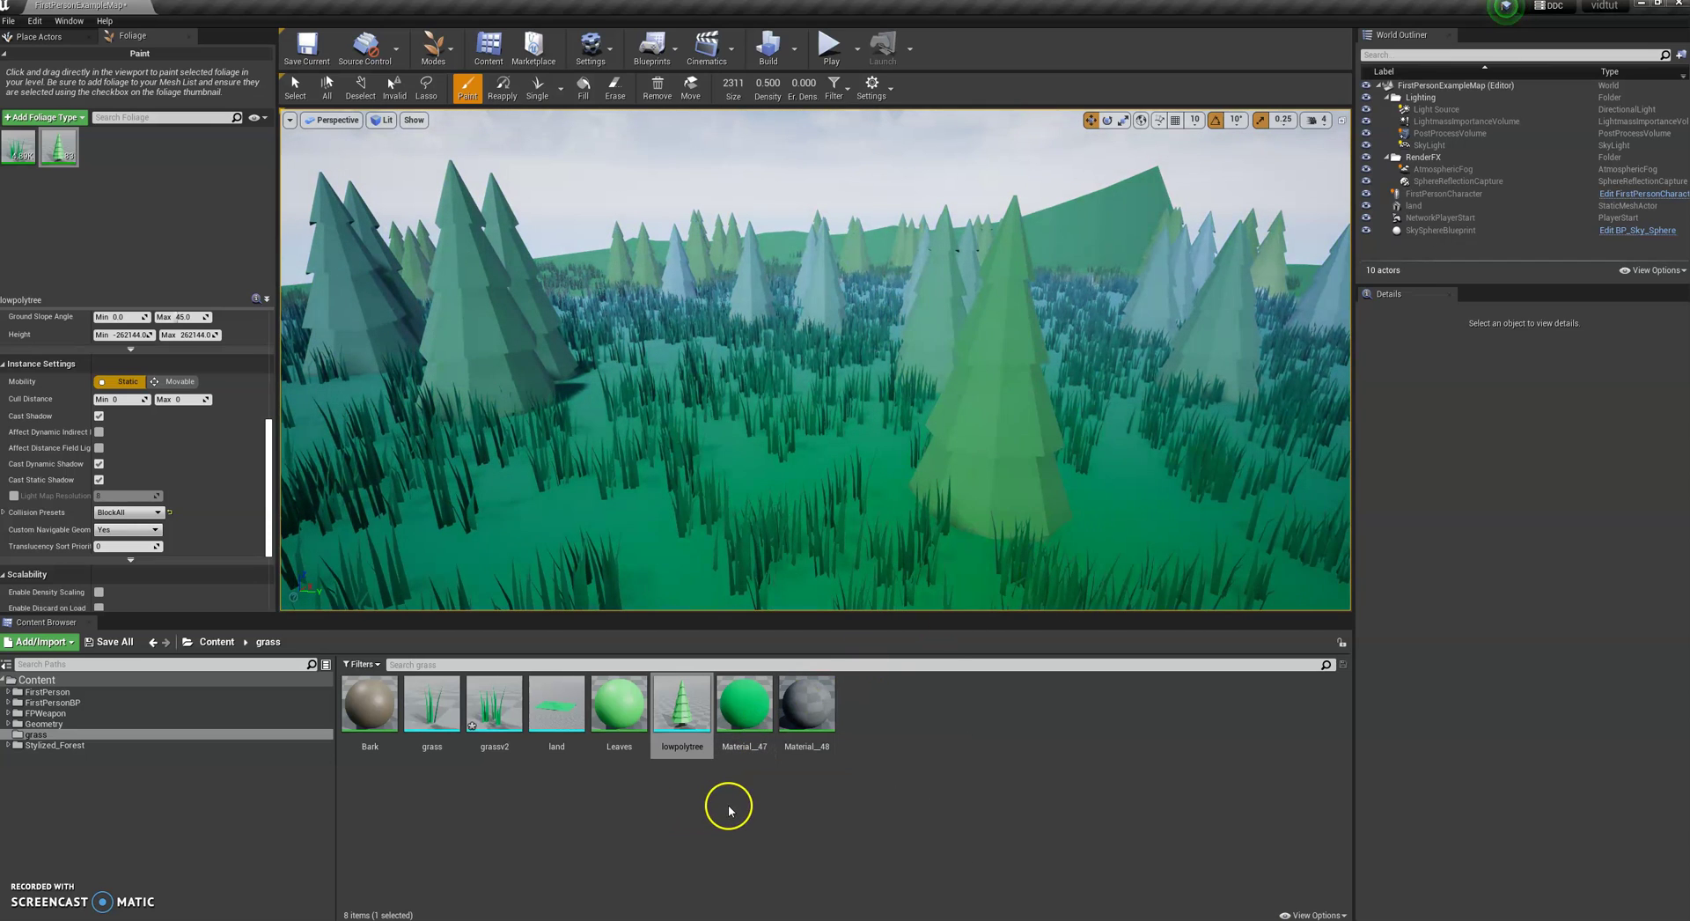
{"action": "left_click", "coordinate": [775, 828]}
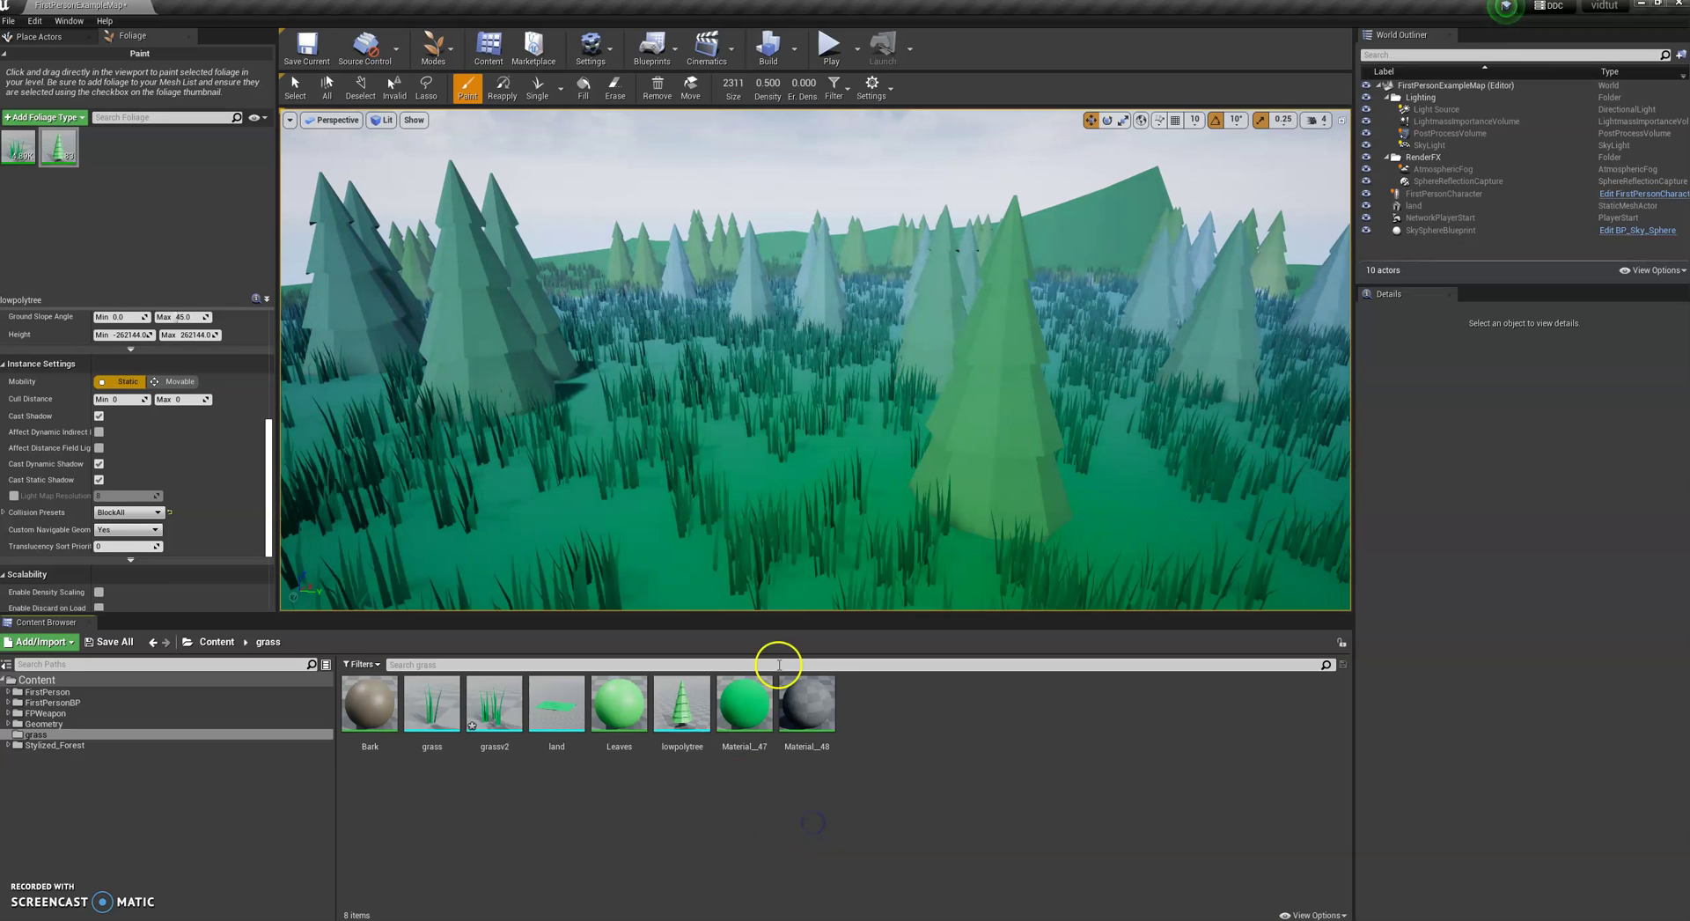
{"action": "left_click", "coordinate": [366, 323]}
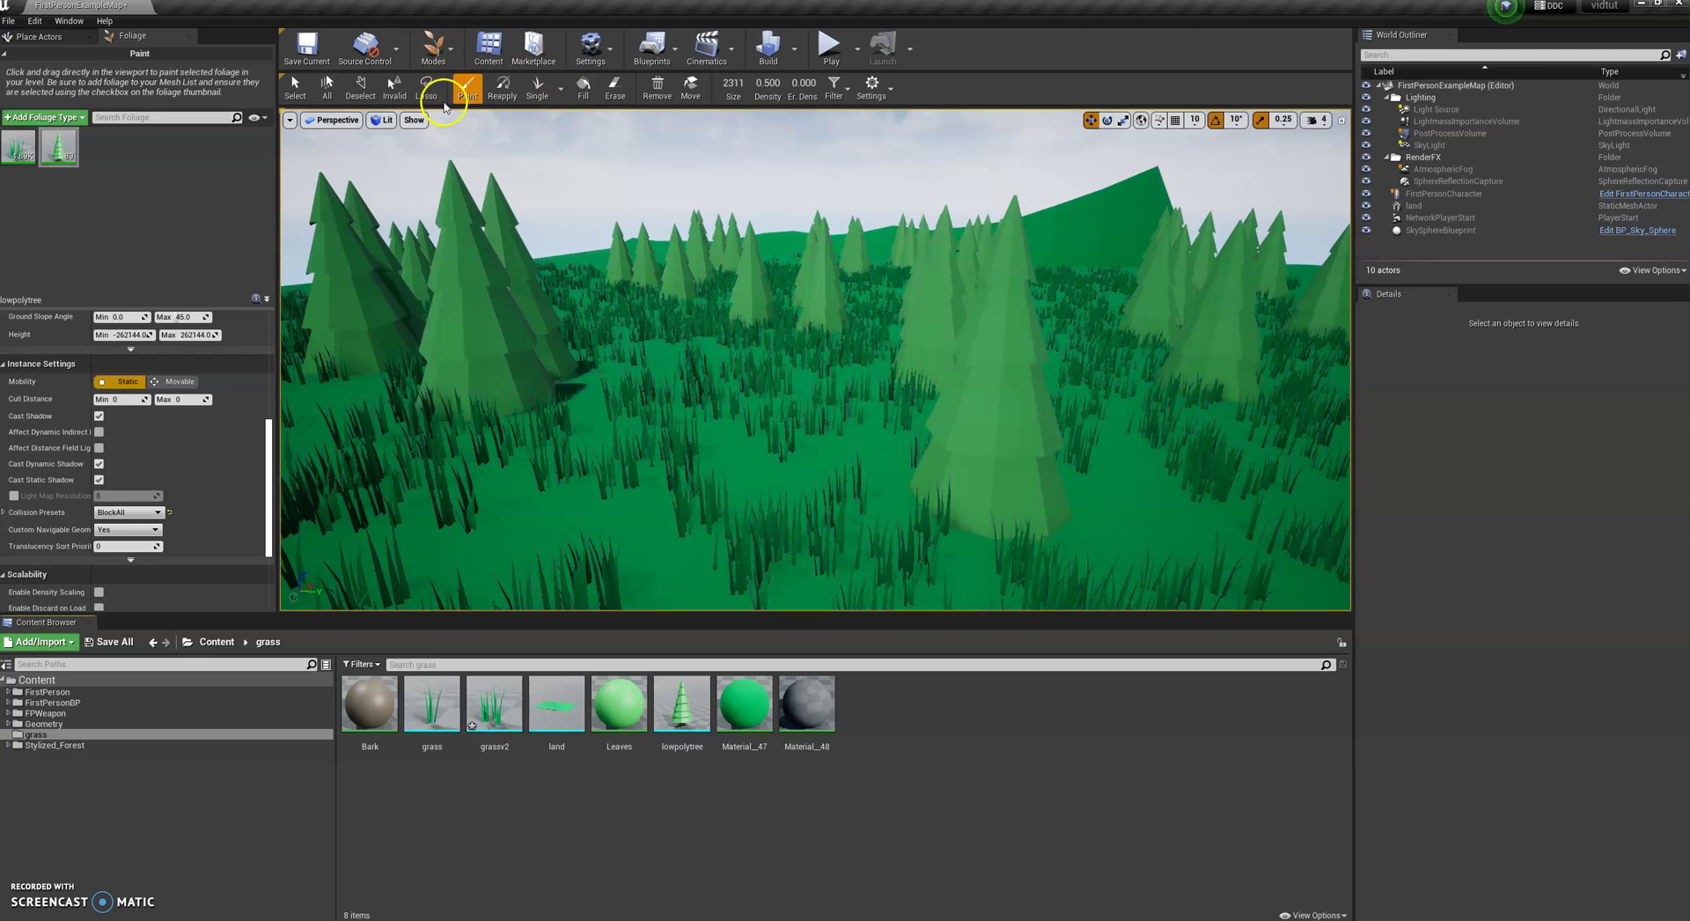
- Switch to Select mode and select the painted tree and grass foliage as one actor
{"action": "left_click", "coordinate": [449, 66]}
{"action": "left_click", "coordinate": [461, 83]}
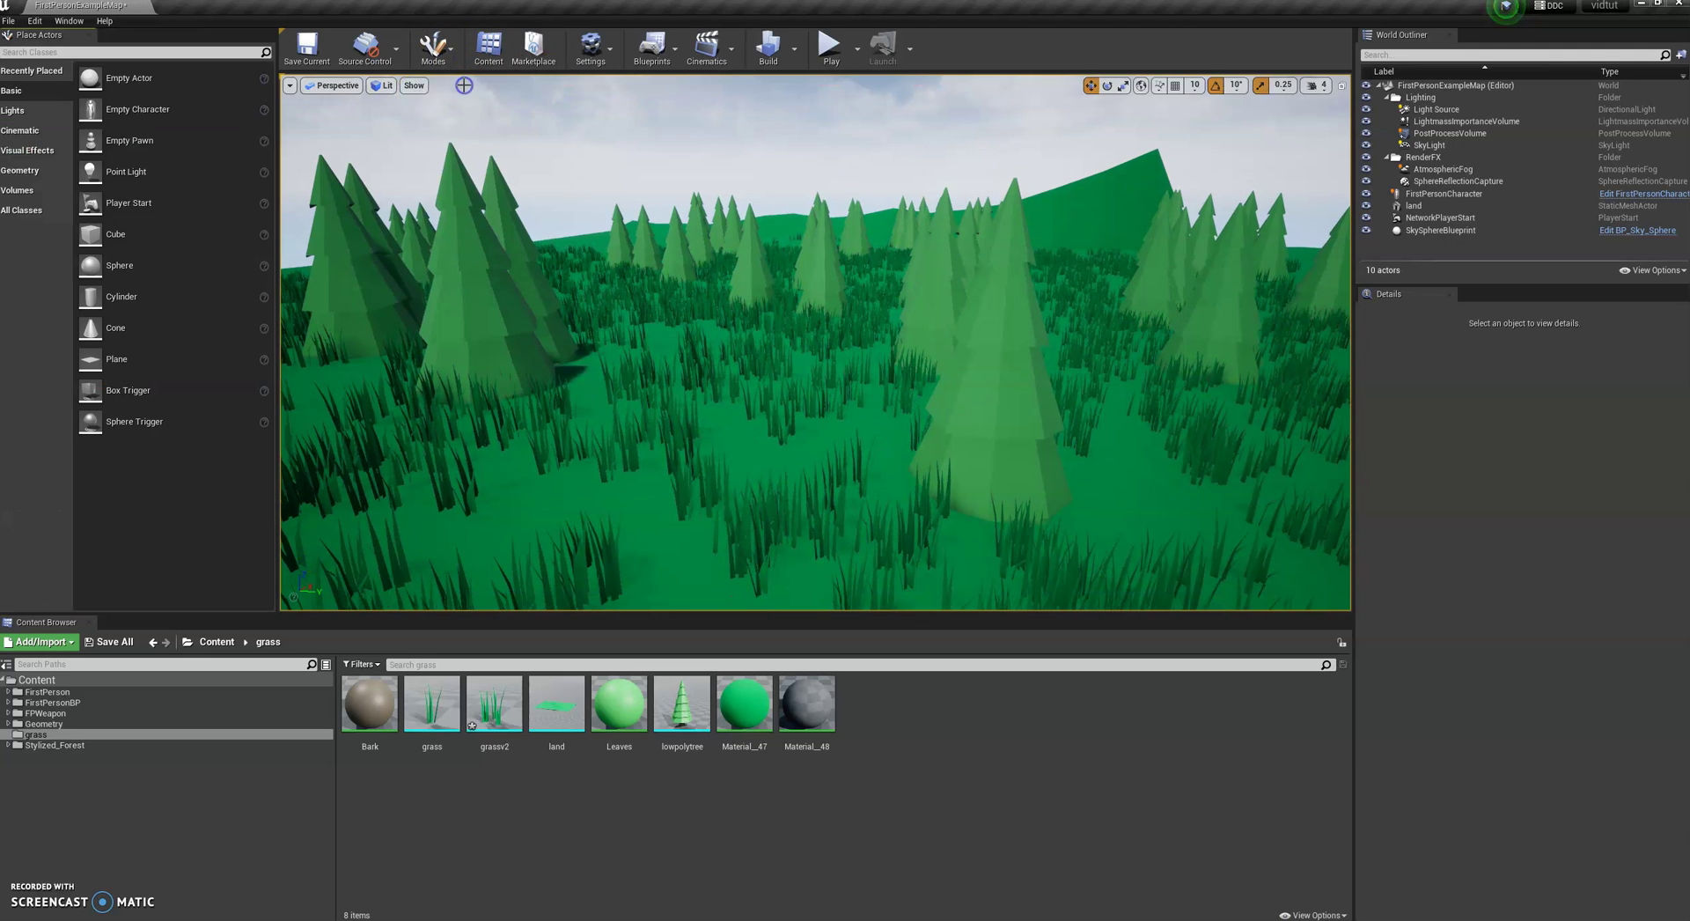
{"action": "left_click", "coordinate": [486, 273]}
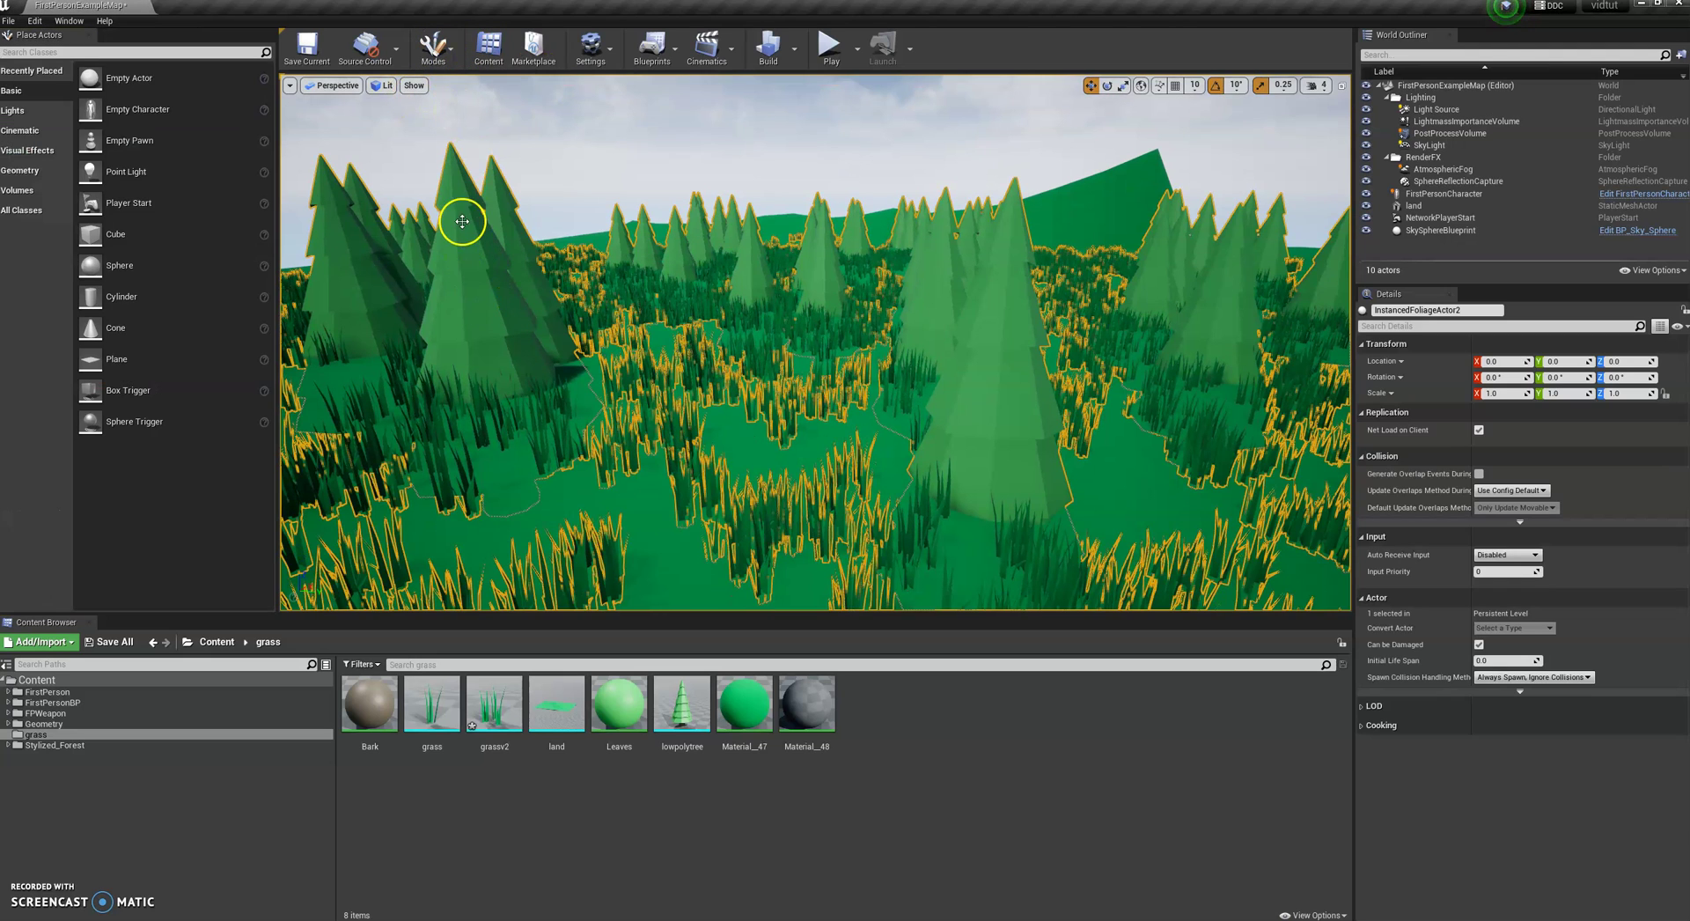
{"action": "left_click_drag", "start_coordinate": [784, 393], "coordinate": [836, 387]}
{"action": "left_click", "coordinate": [441, 67]}
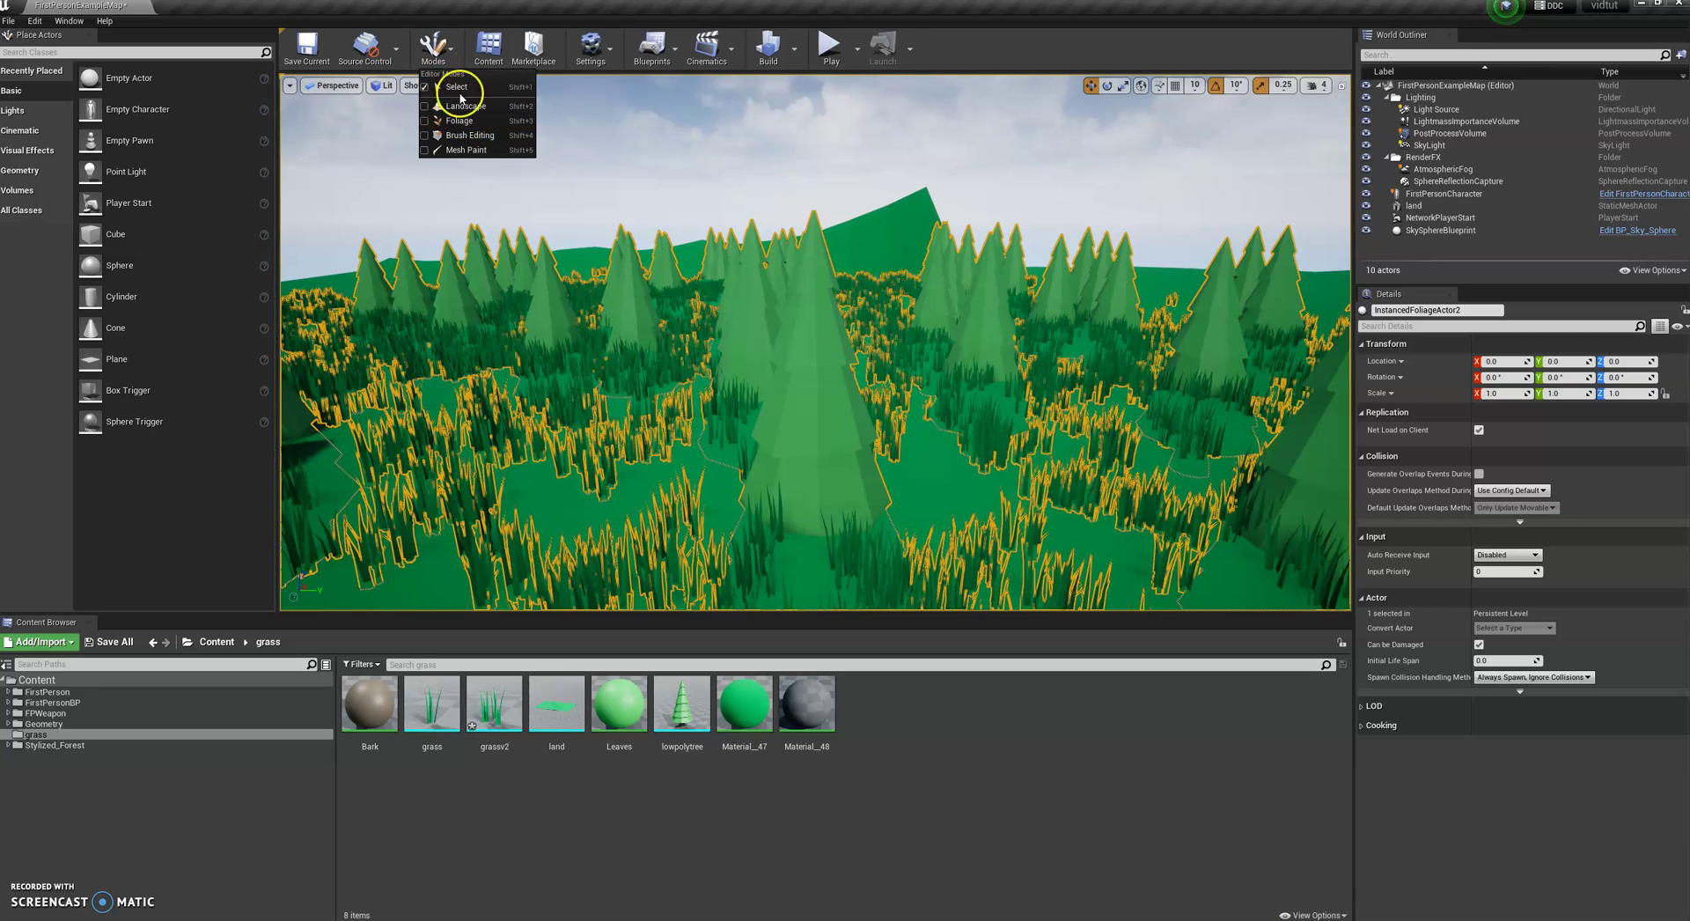
{"action": "left_click", "coordinate": [457, 88]}
- Examine the painted forest from above together with the surrounding bare hills
{"action": "left_click_drag", "start_coordinate": [819, 344], "coordinate": [806, 344]}
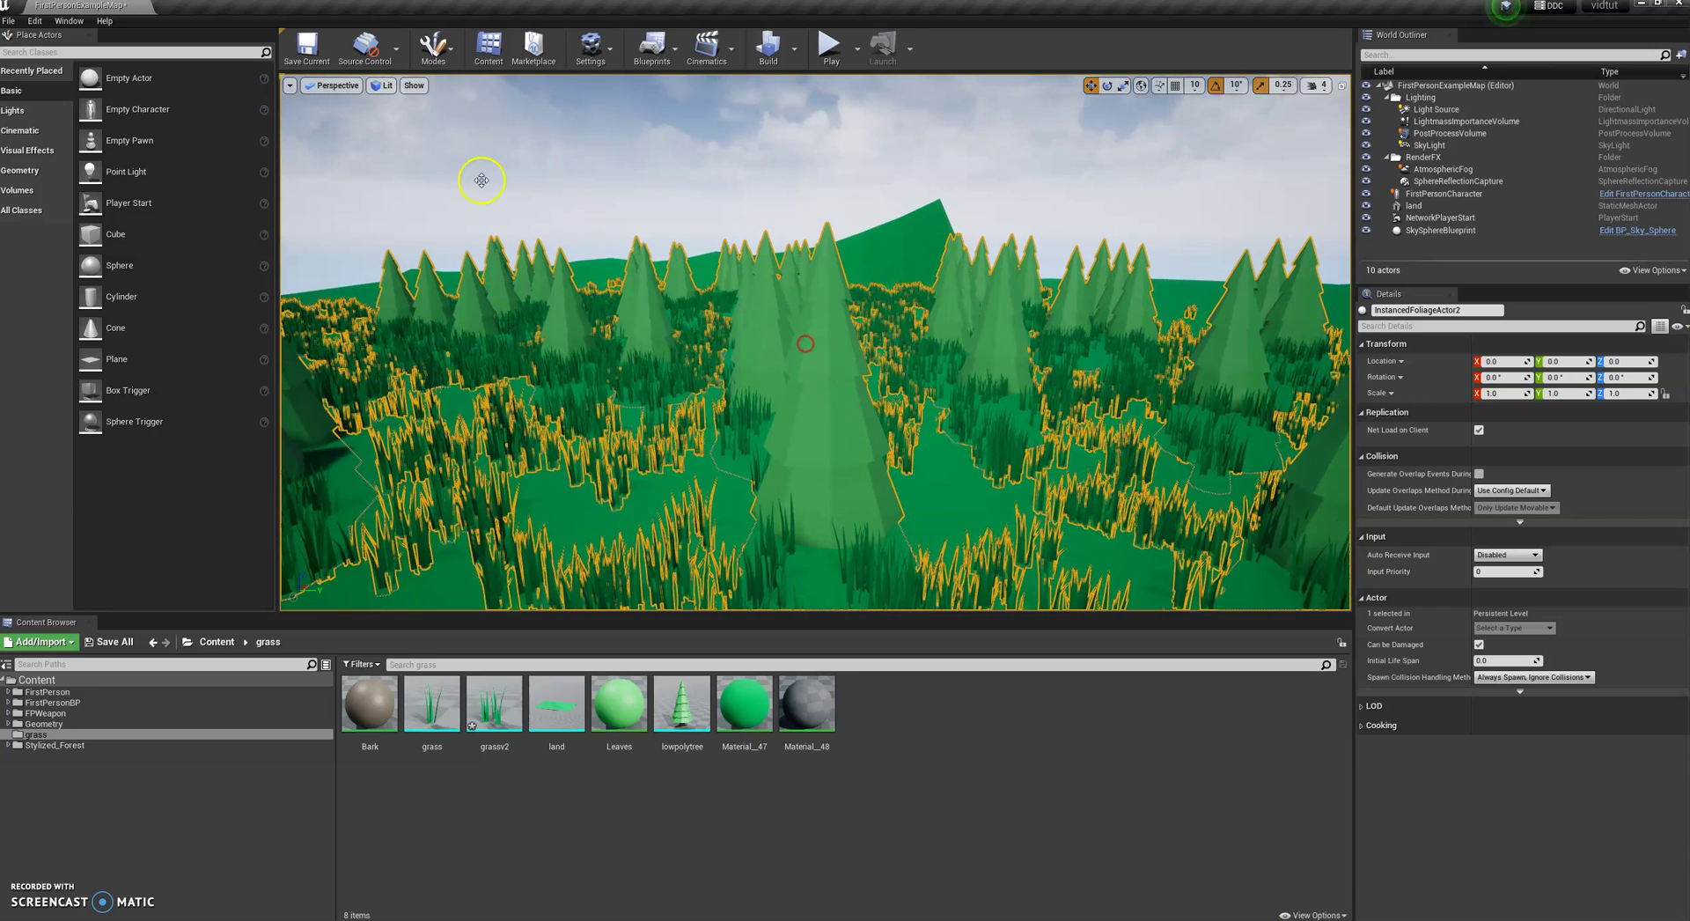
{"action": "left_click_drag", "start_coordinate": [867, 387], "coordinate": [875, 446]}
{"action": "right_click_drag", "start_coordinate": [875, 447], "coordinate": [815, 486]}
{"action": "left_click_drag", "start_coordinate": [815, 487], "coordinate": [811, 388]}
{"action": "right_click_drag", "start_coordinate": [811, 388], "coordinate": [954, 313]}
{"action": "left_click_drag", "start_coordinate": [955, 314], "coordinate": [961, 323]}
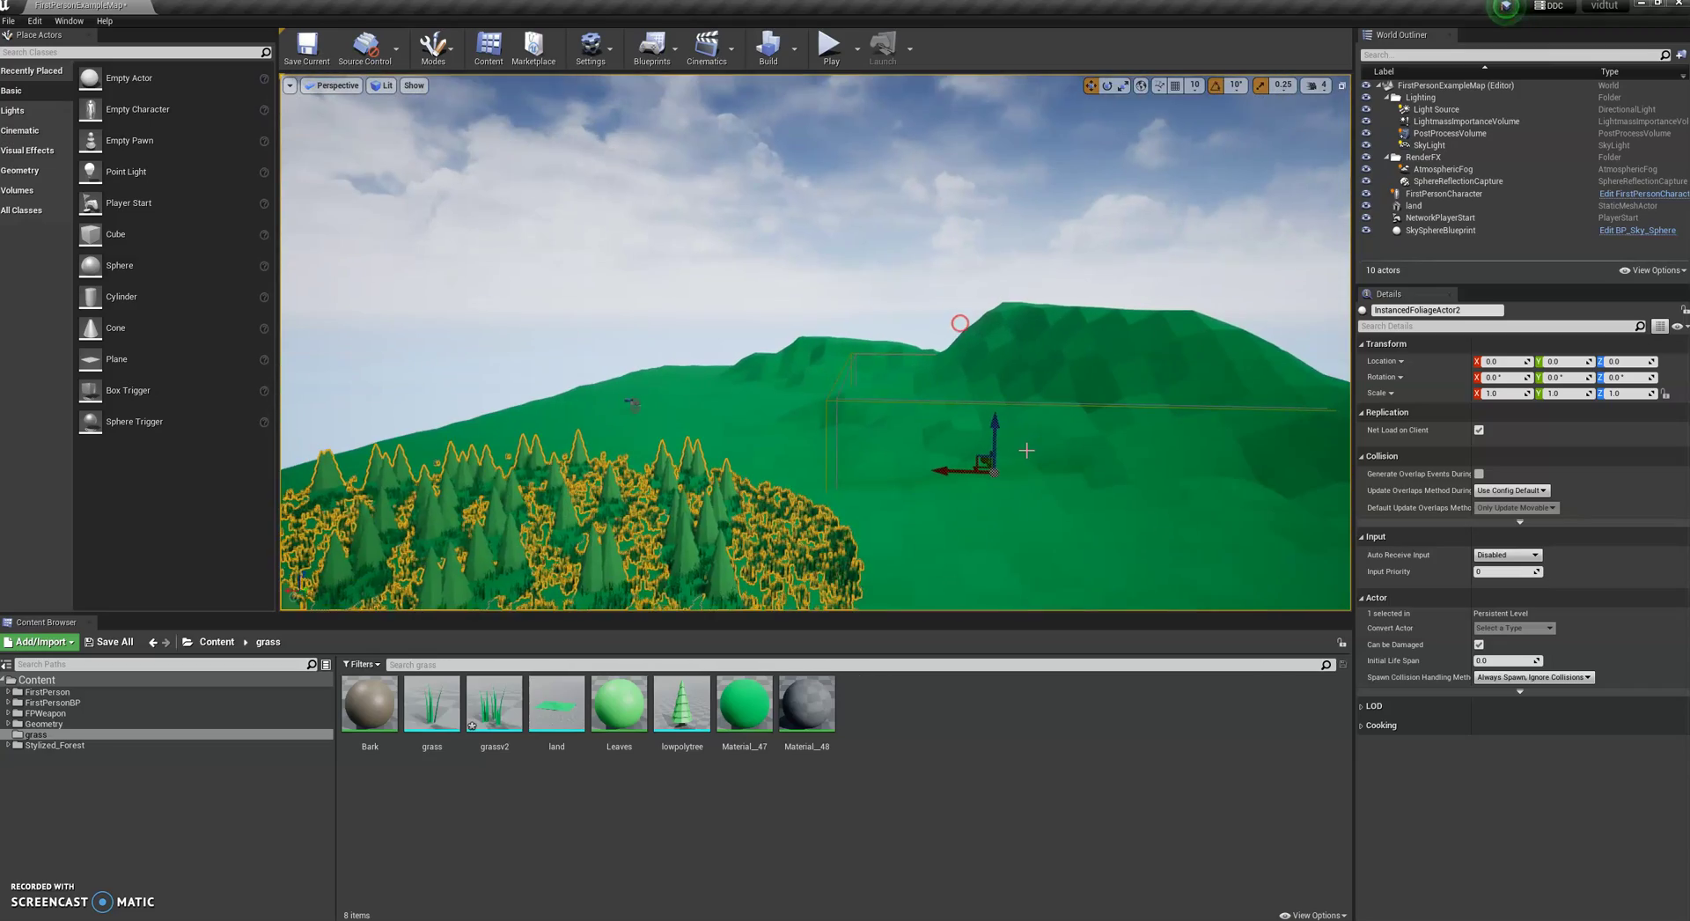
- Try raising the combined grass and tree foliage actor, and undo the move
{"action": "right_click_drag", "start_coordinate": [1007, 442], "coordinate": [1074, 363]}
{"action": "key", "text": "w"}
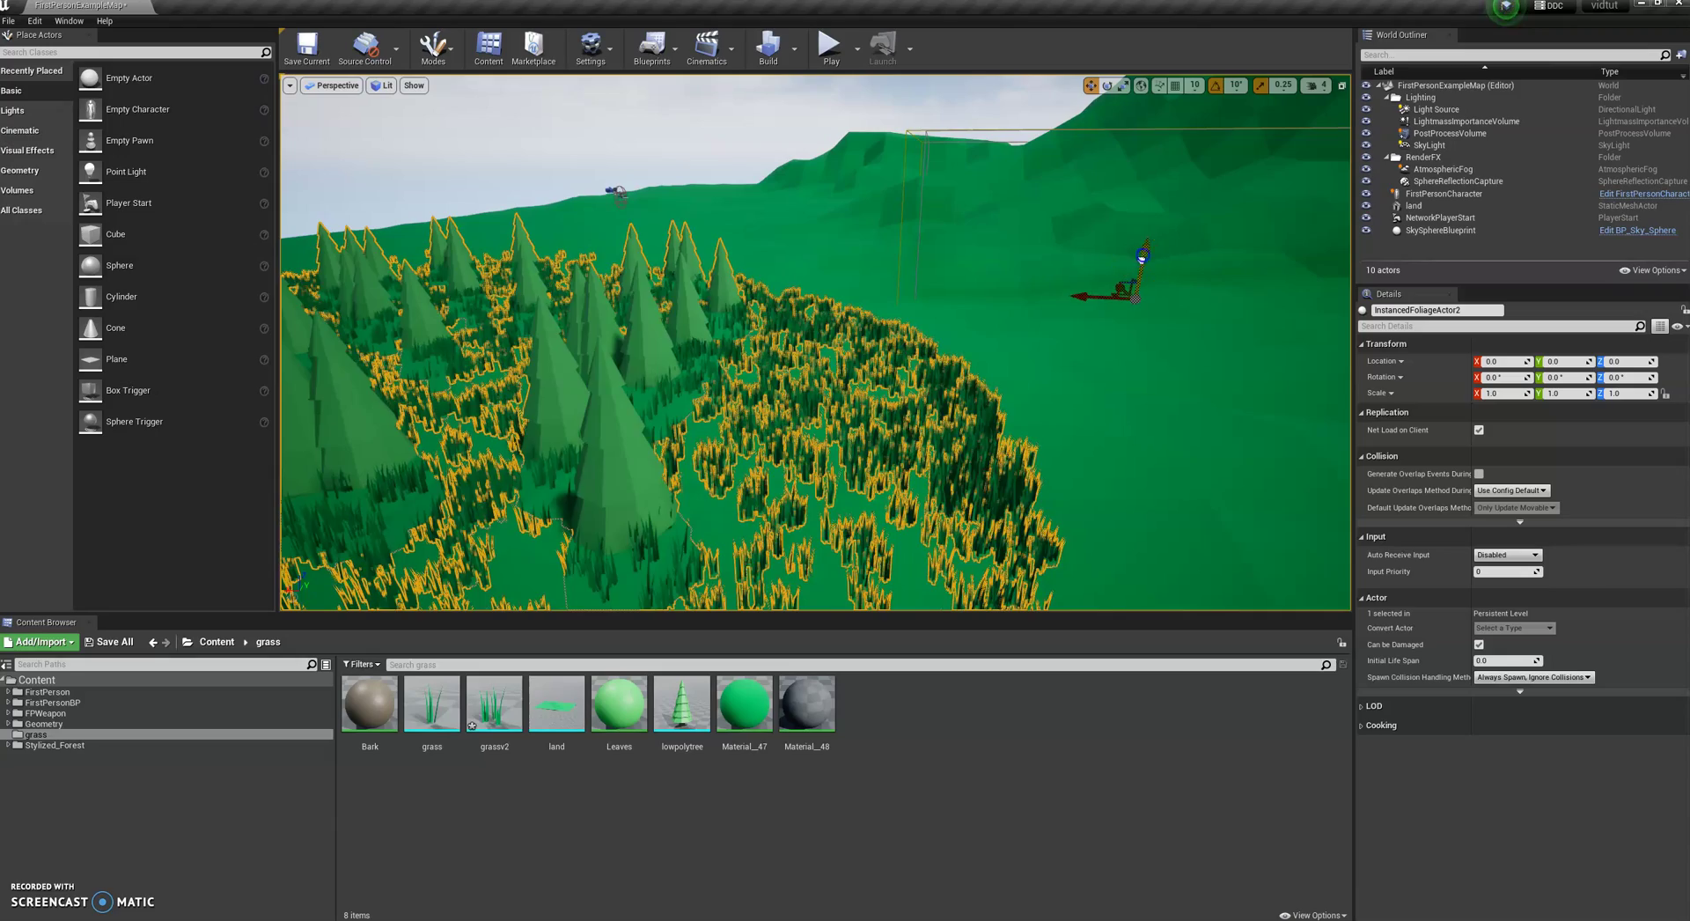
{"action": "left_click_drag", "start_coordinate": [1139, 260], "coordinate": [1139, 200]}
{"action": "key", "text": "ctrl+z"}
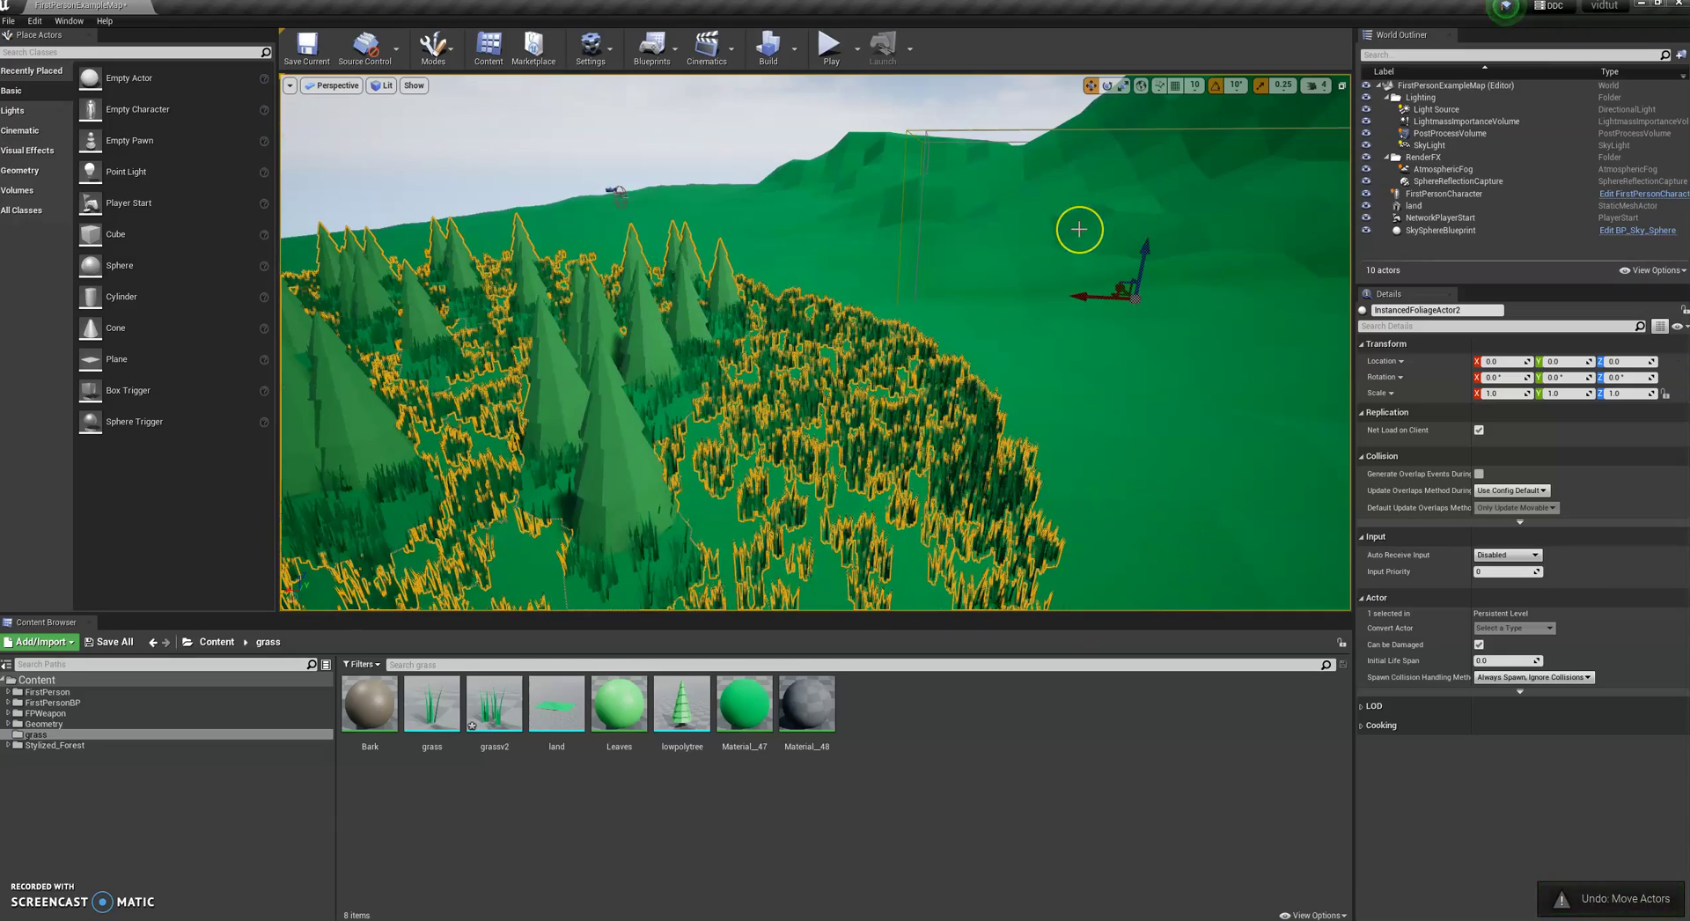
- Delete the combined foliage actor and add lowpolytree as a foliage type in Foliage mode, selected for editing
{"action": "key", "text": "Delete"}
{"action": "right_click_drag", "start_coordinate": [716, 382], "coordinate": [655, 389]}
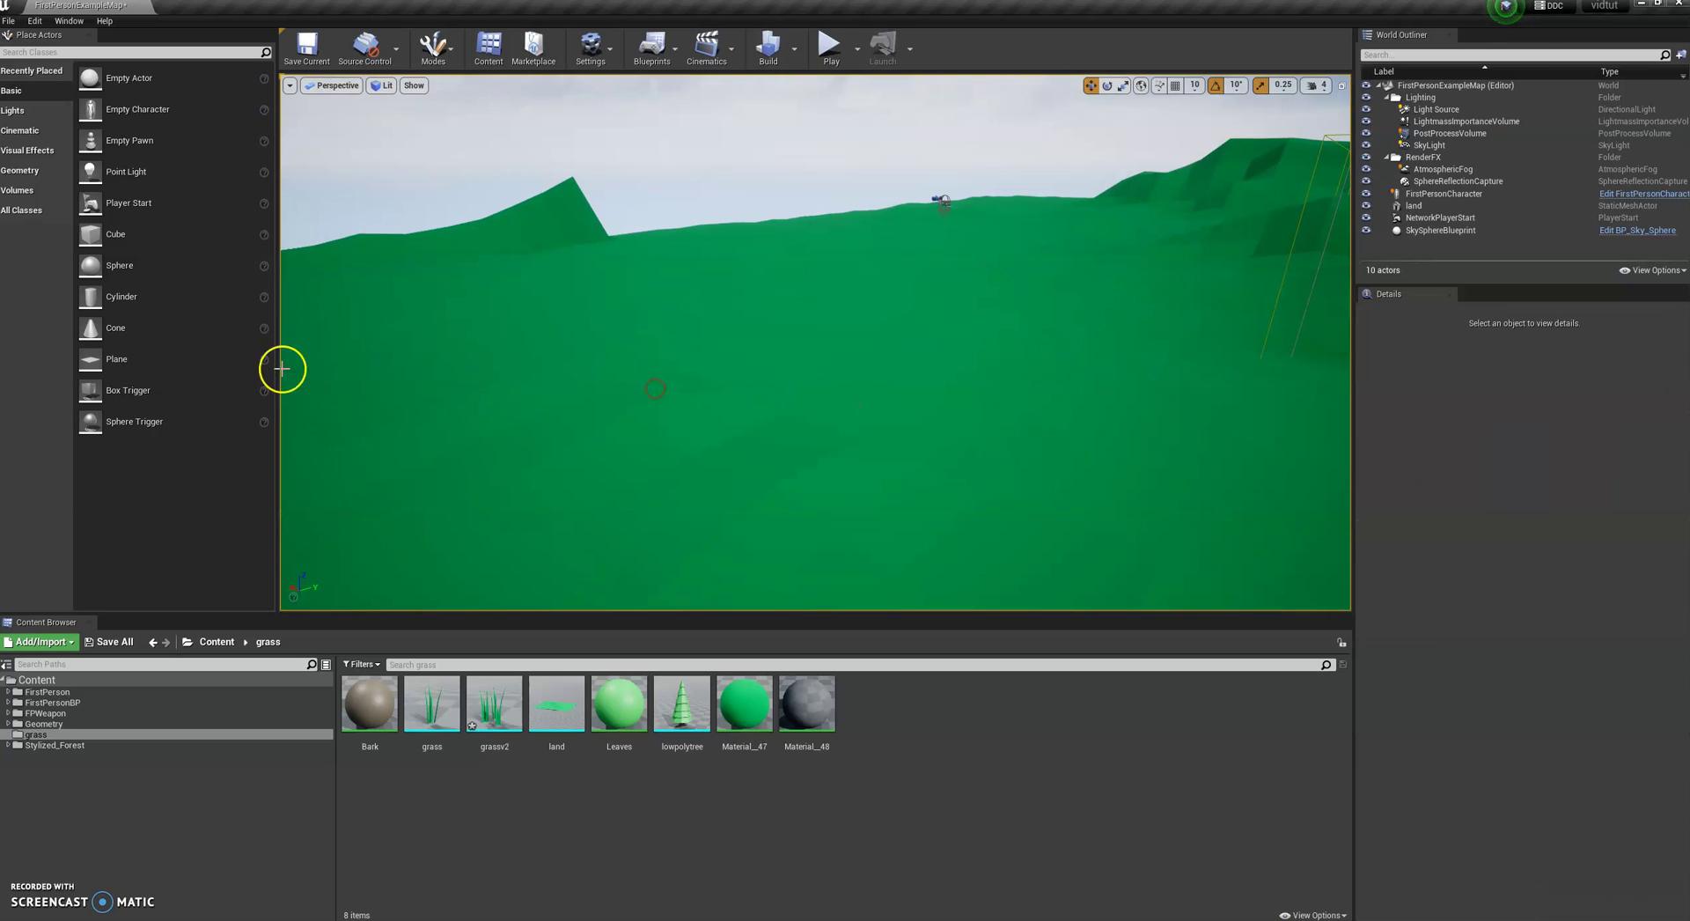
{"action": "left_click", "coordinate": [448, 58]}
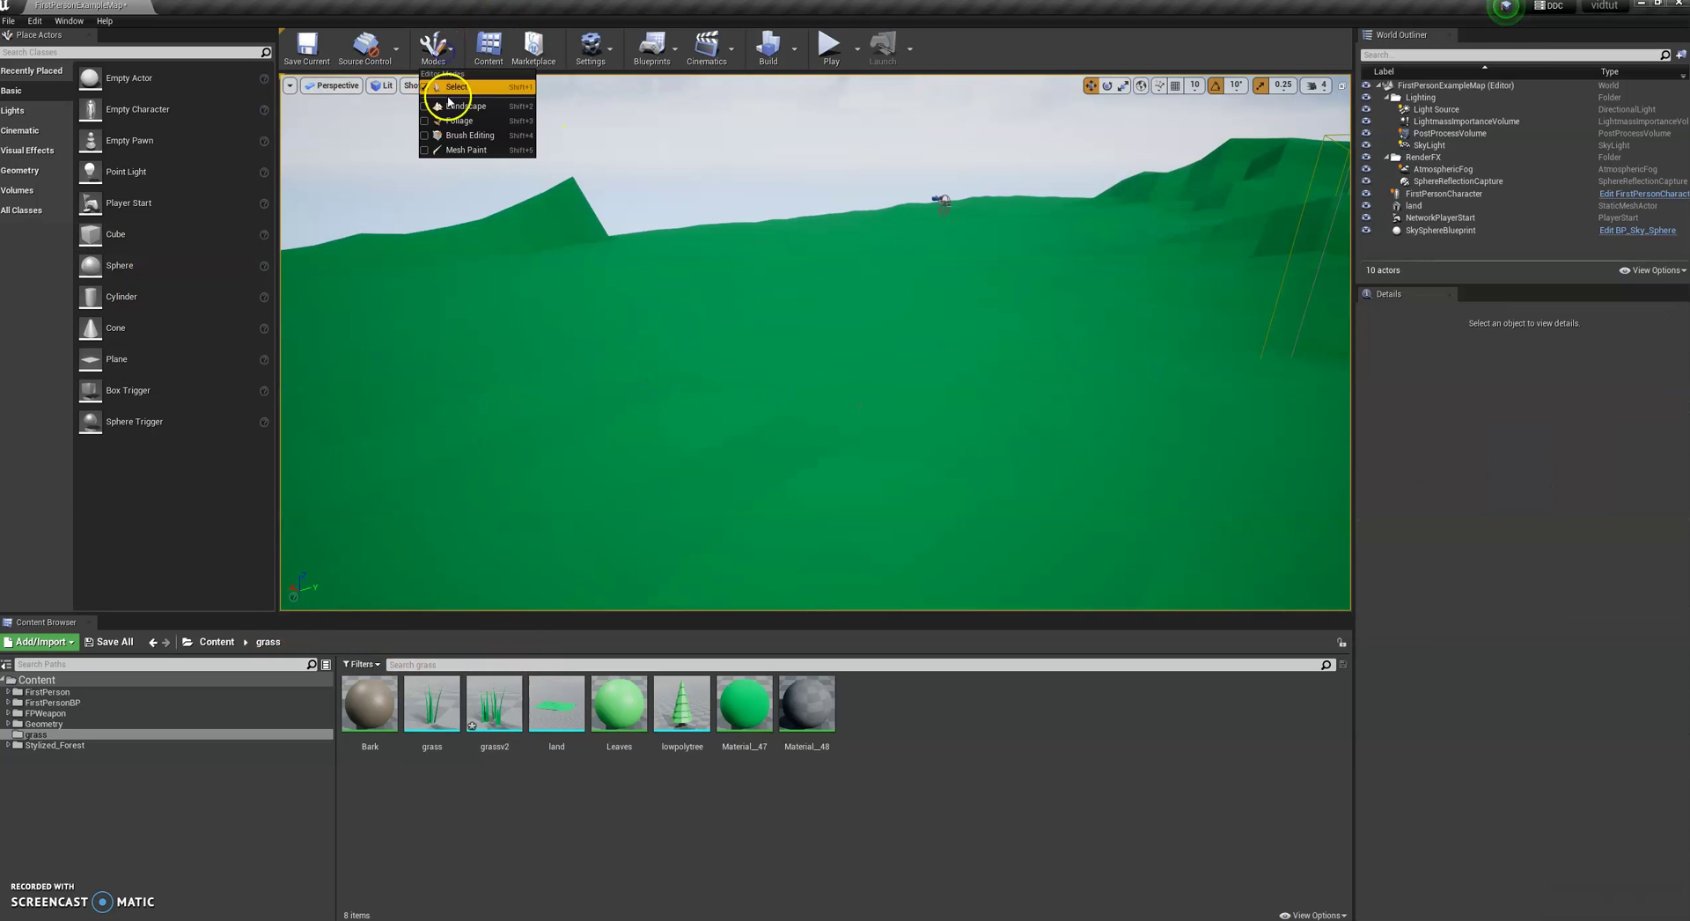
{"action": "left_click", "coordinate": [460, 122]}
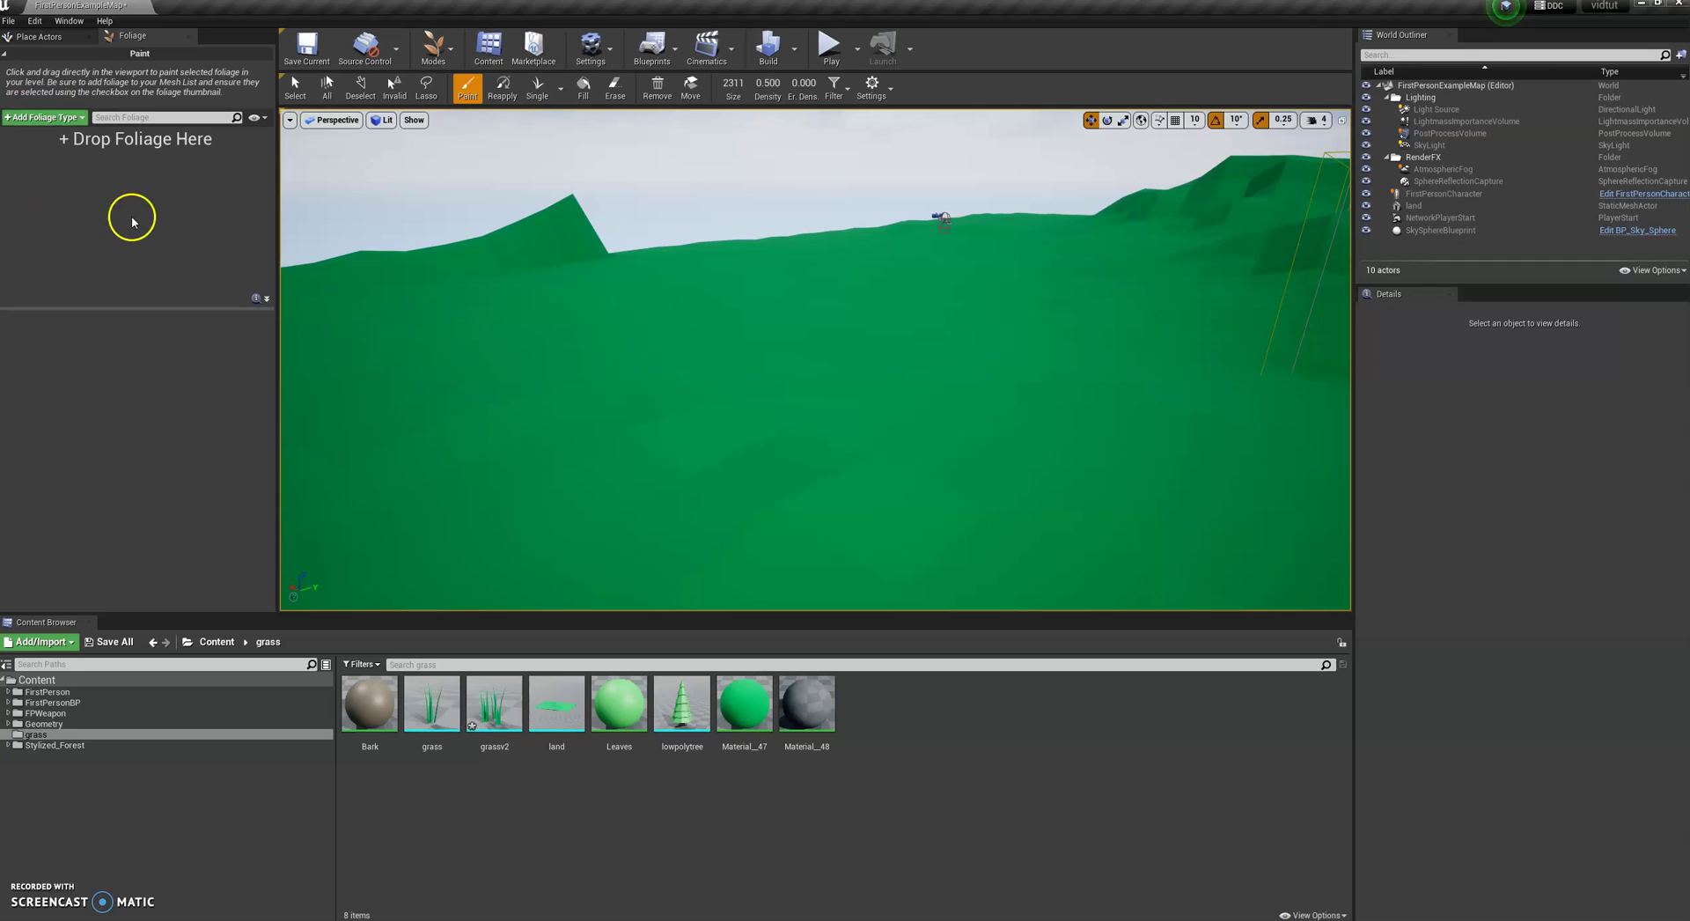
{"action": "left_click_drag", "start_coordinate": [682, 704], "coordinate": [50, 179]}
{"action": "left_click", "coordinate": [25, 163]}
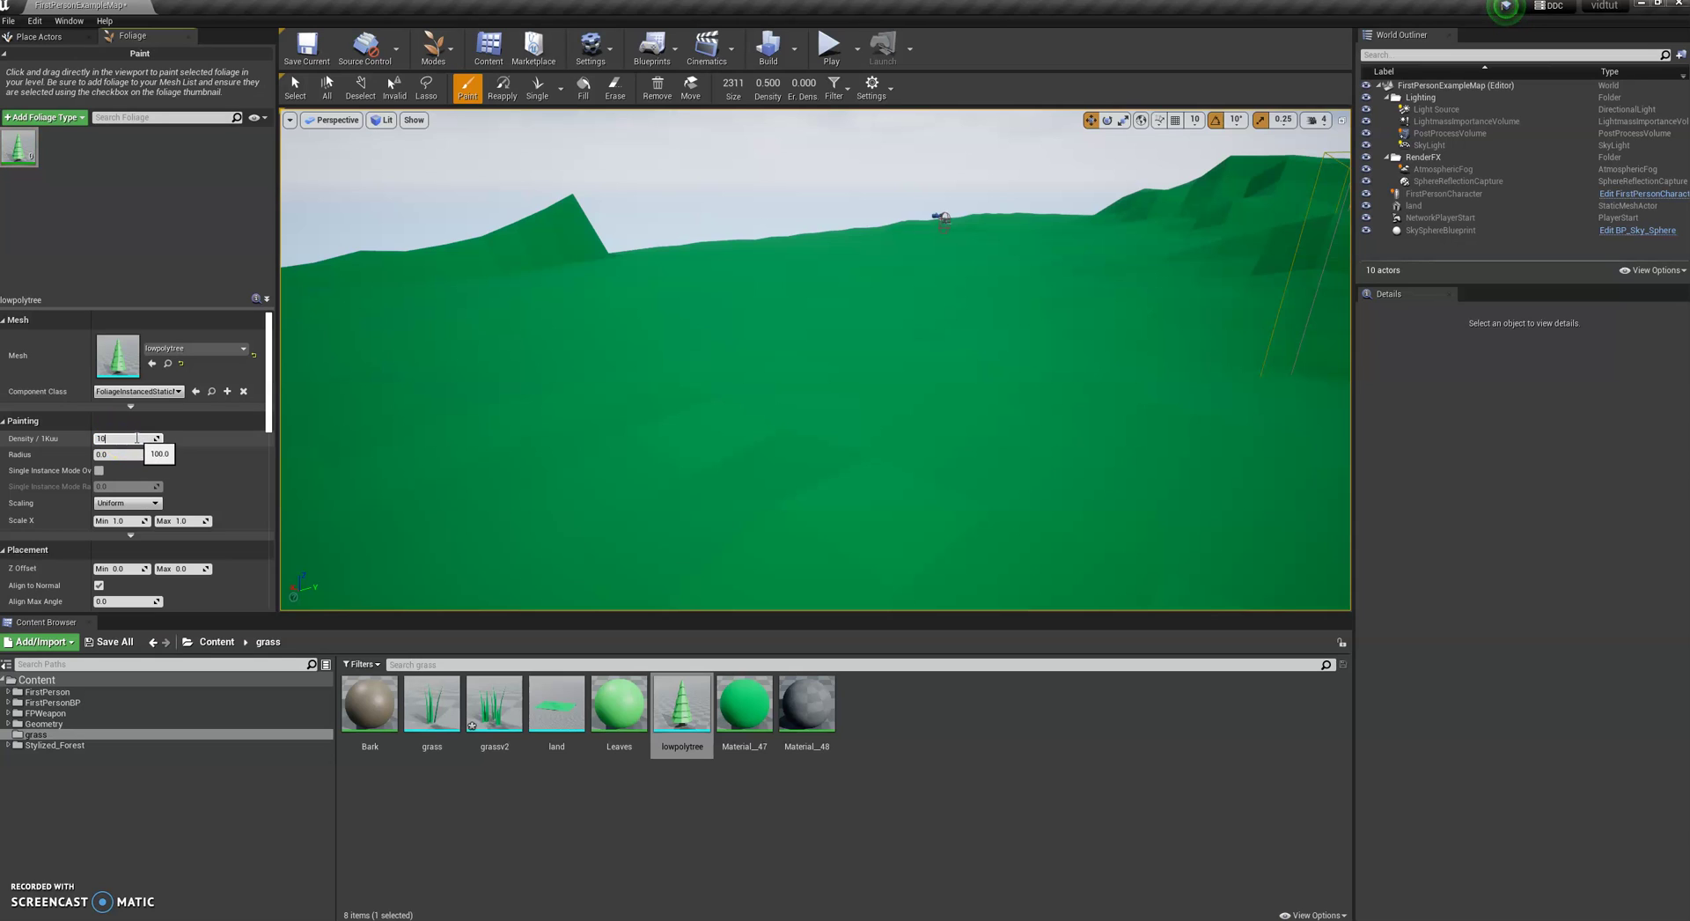
- Set the lowpolytree density to 10, disable Align to Normal and apply the BlockAll collision preset
{"action": "scroll", "coordinate": [268, 404], "scroll_direction": "down", "scroll_amount": 3}
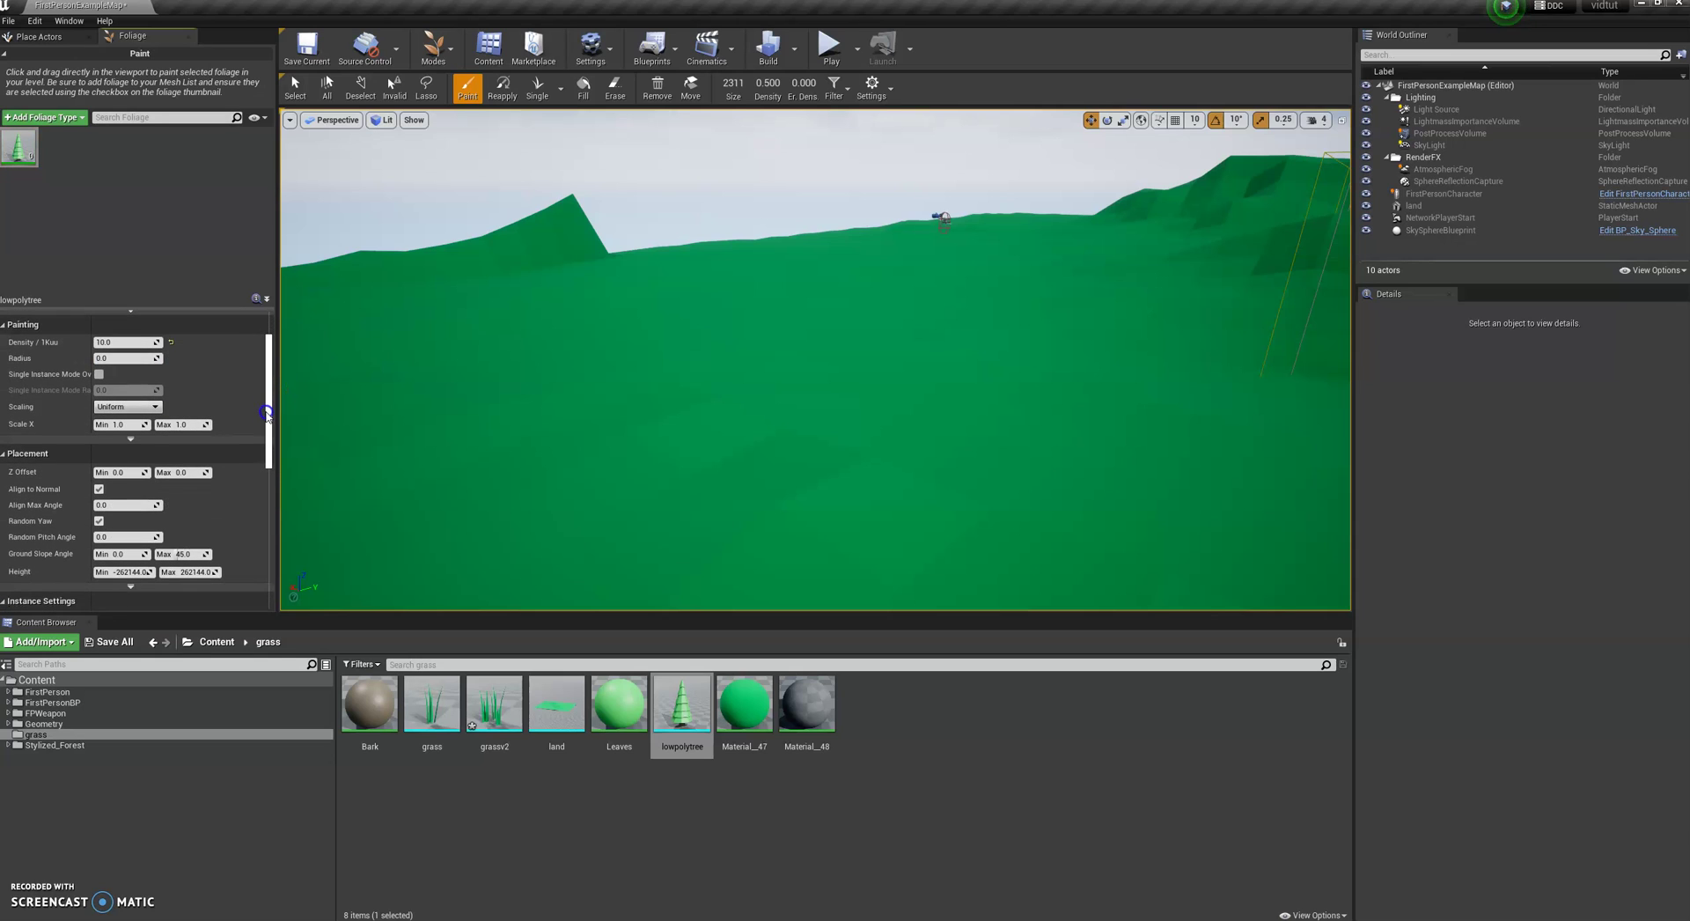
{"action": "left_click_drag", "start_coordinate": [266, 412], "coordinate": [266, 506]}
{"action": "left_click", "coordinate": [97, 440]}
{"action": "left_click", "coordinate": [115, 455]}
{"action": "left_click", "coordinate": [124, 484]}
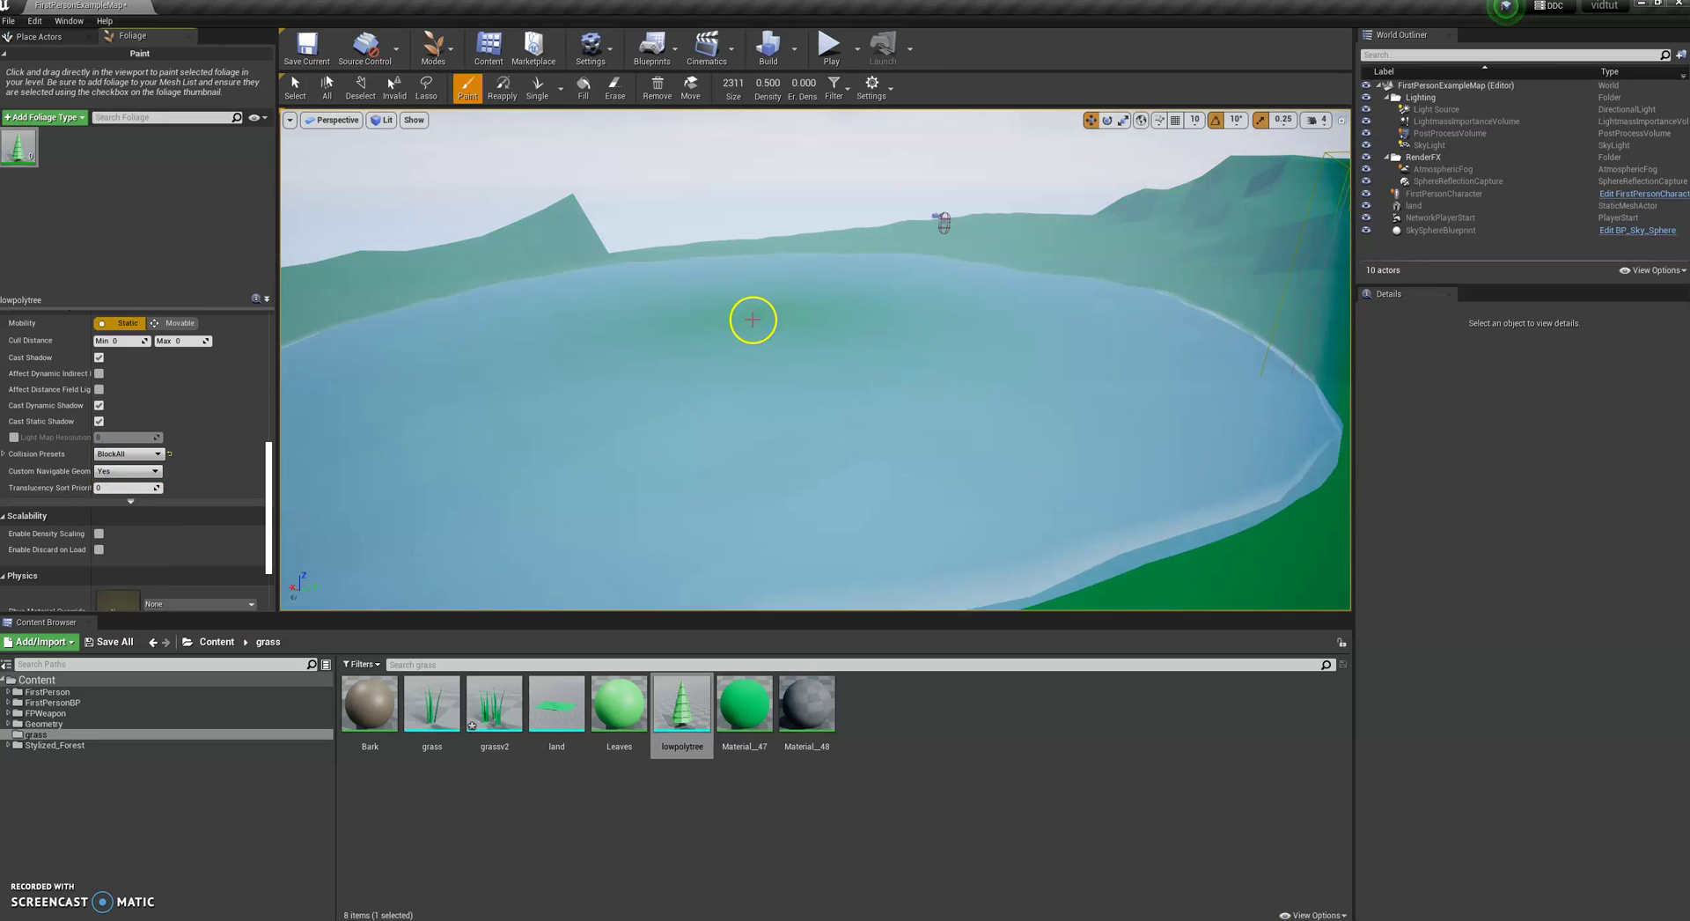
- Paint lowpolytree foliage across the bare terrain and select the painted trees in Select mode
{"action": "mouse_move", "coordinate": [745, 319]}
{"action": "left_mouse_down"}
{"action": "mouse_move", "coordinate": [1007, 264]}
{"action": "mouse_move", "coordinate": [1064, 287]}
{"action": "mouse_move", "coordinate": [1046, 321]}
{"action": "left_mouse_up"}
{"action": "right_click_drag", "start_coordinate": [955, 371], "coordinate": [1108, 355]}
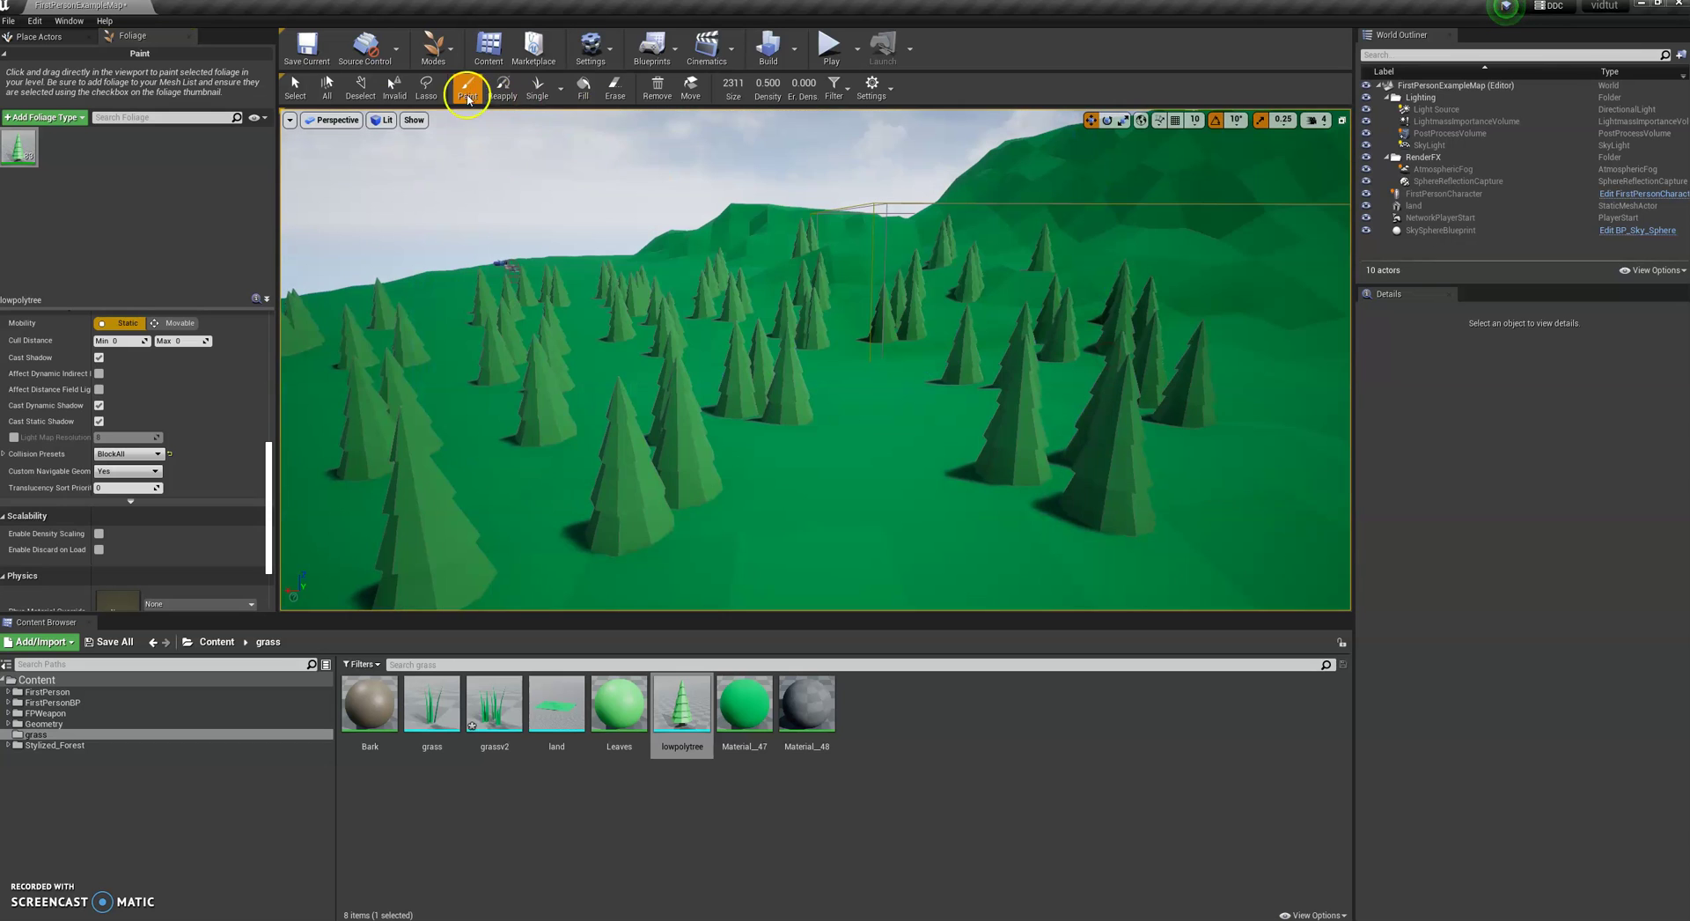
{"action": "left_click", "coordinate": [433, 44]}
{"action": "left_click", "coordinate": [453, 85]}
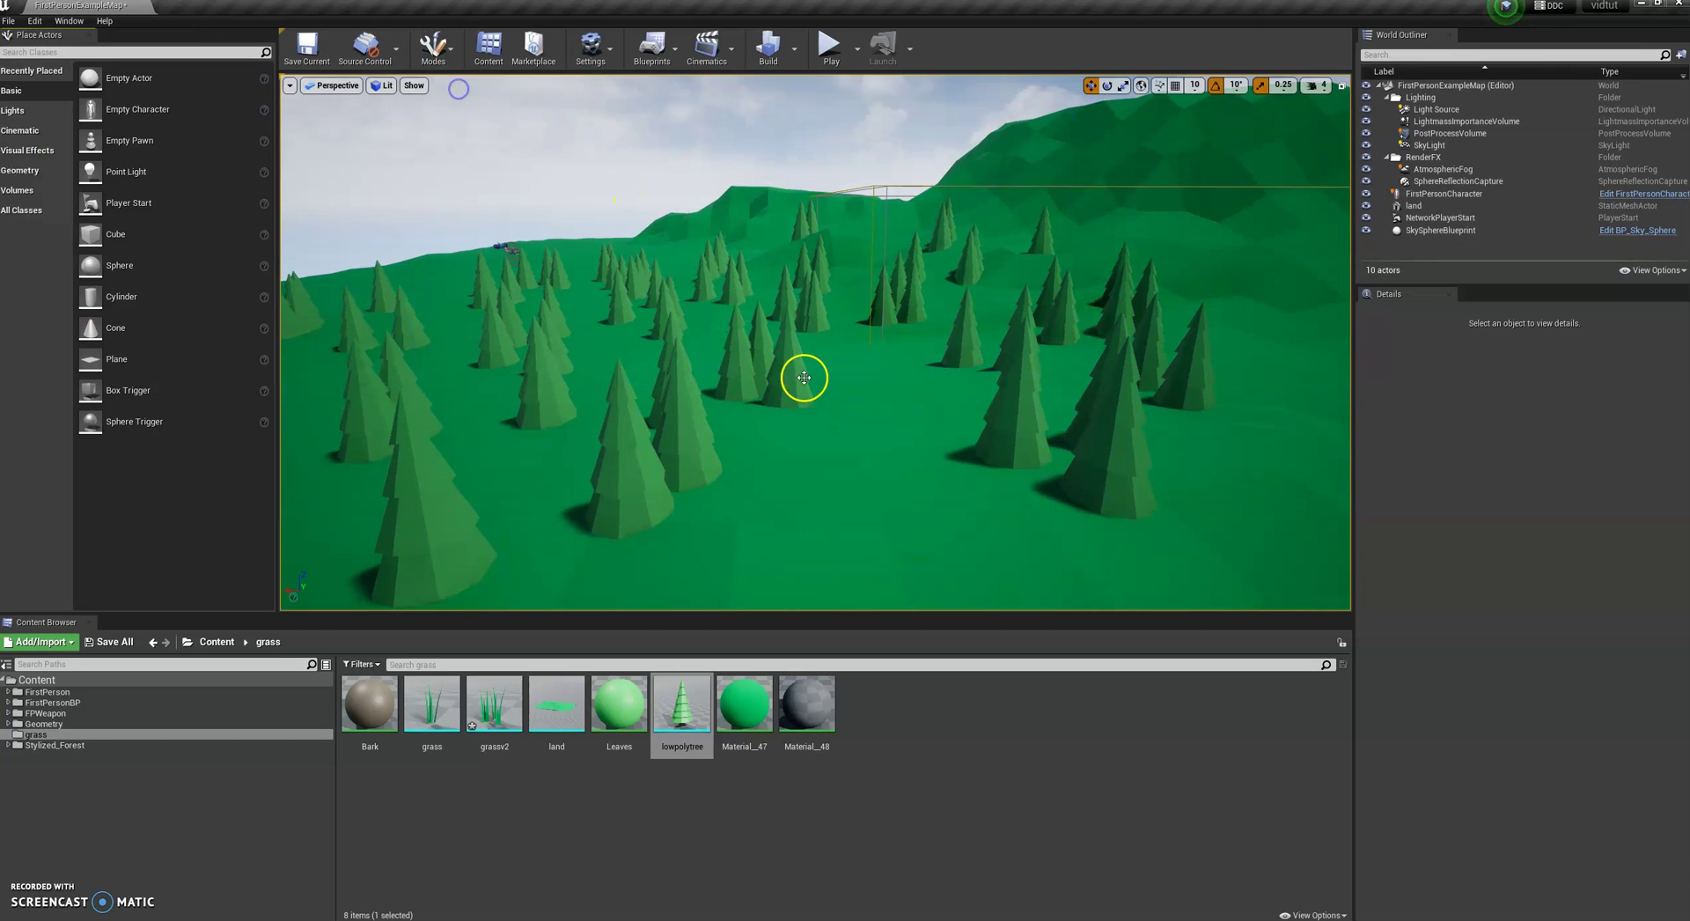
{"action": "left_click", "coordinate": [850, 364]}
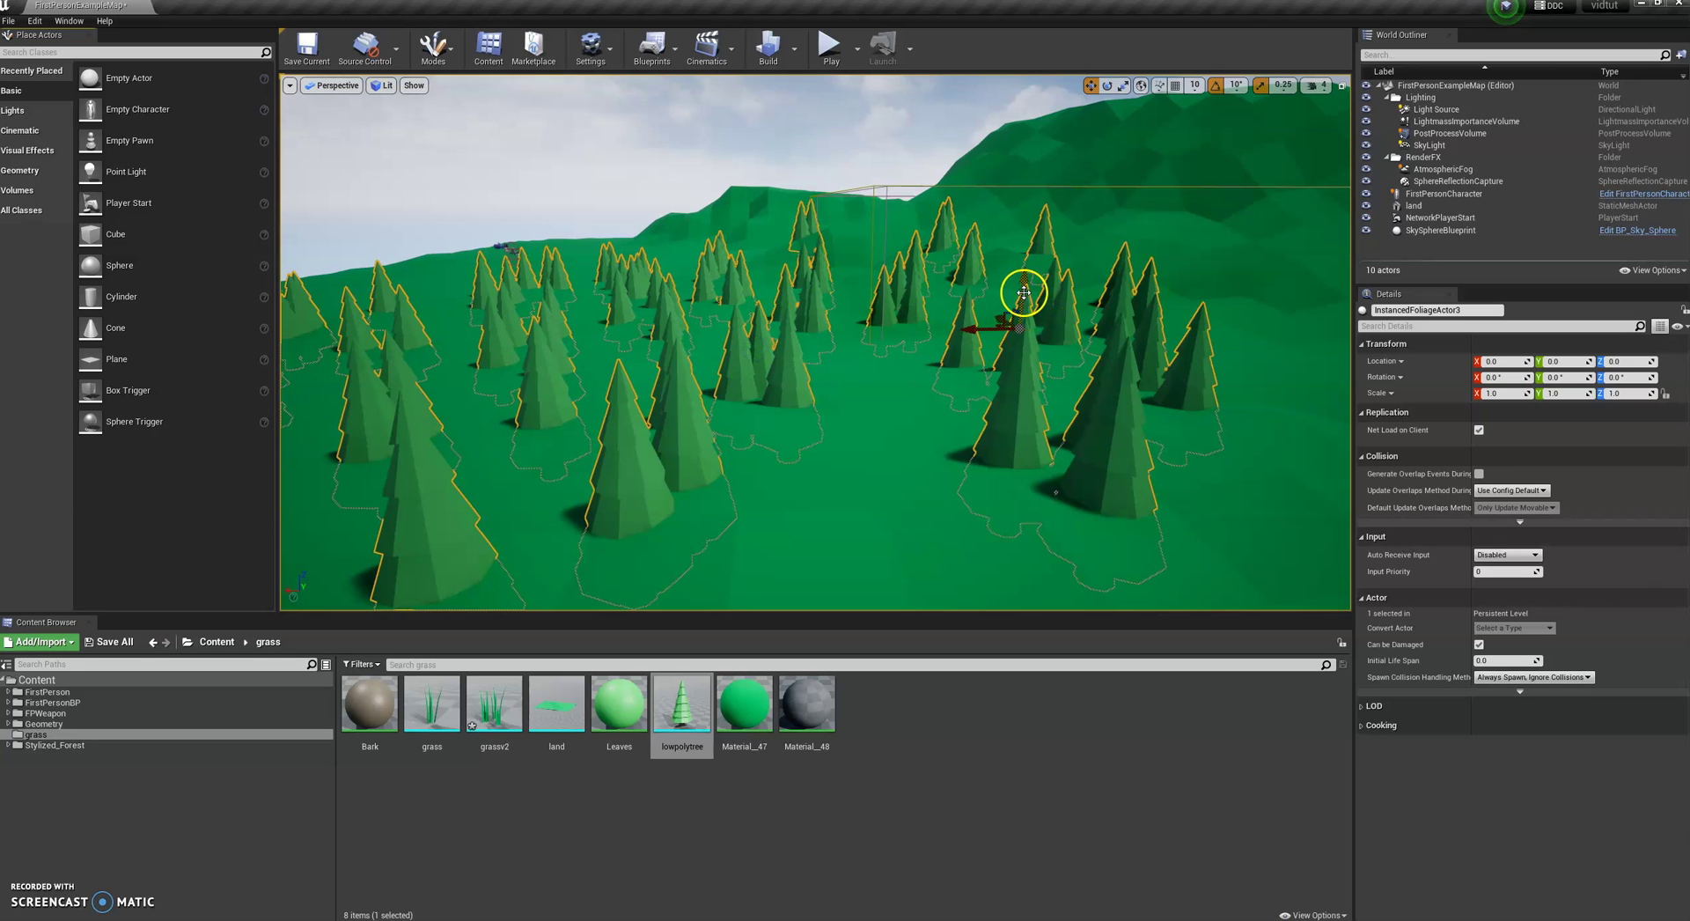
- Raise the tree foliage actor to a Z location of about 175.5 so the trunks clear the ground
{"action": "left_click_drag", "start_coordinate": [1024, 293], "coordinate": [1027, 266]}
{"action": "left_click_drag", "start_coordinate": [1040, 393], "coordinate": [1088, 384]}
{"action": "left_click_drag", "start_coordinate": [893, 311], "coordinate": [894, 314]}
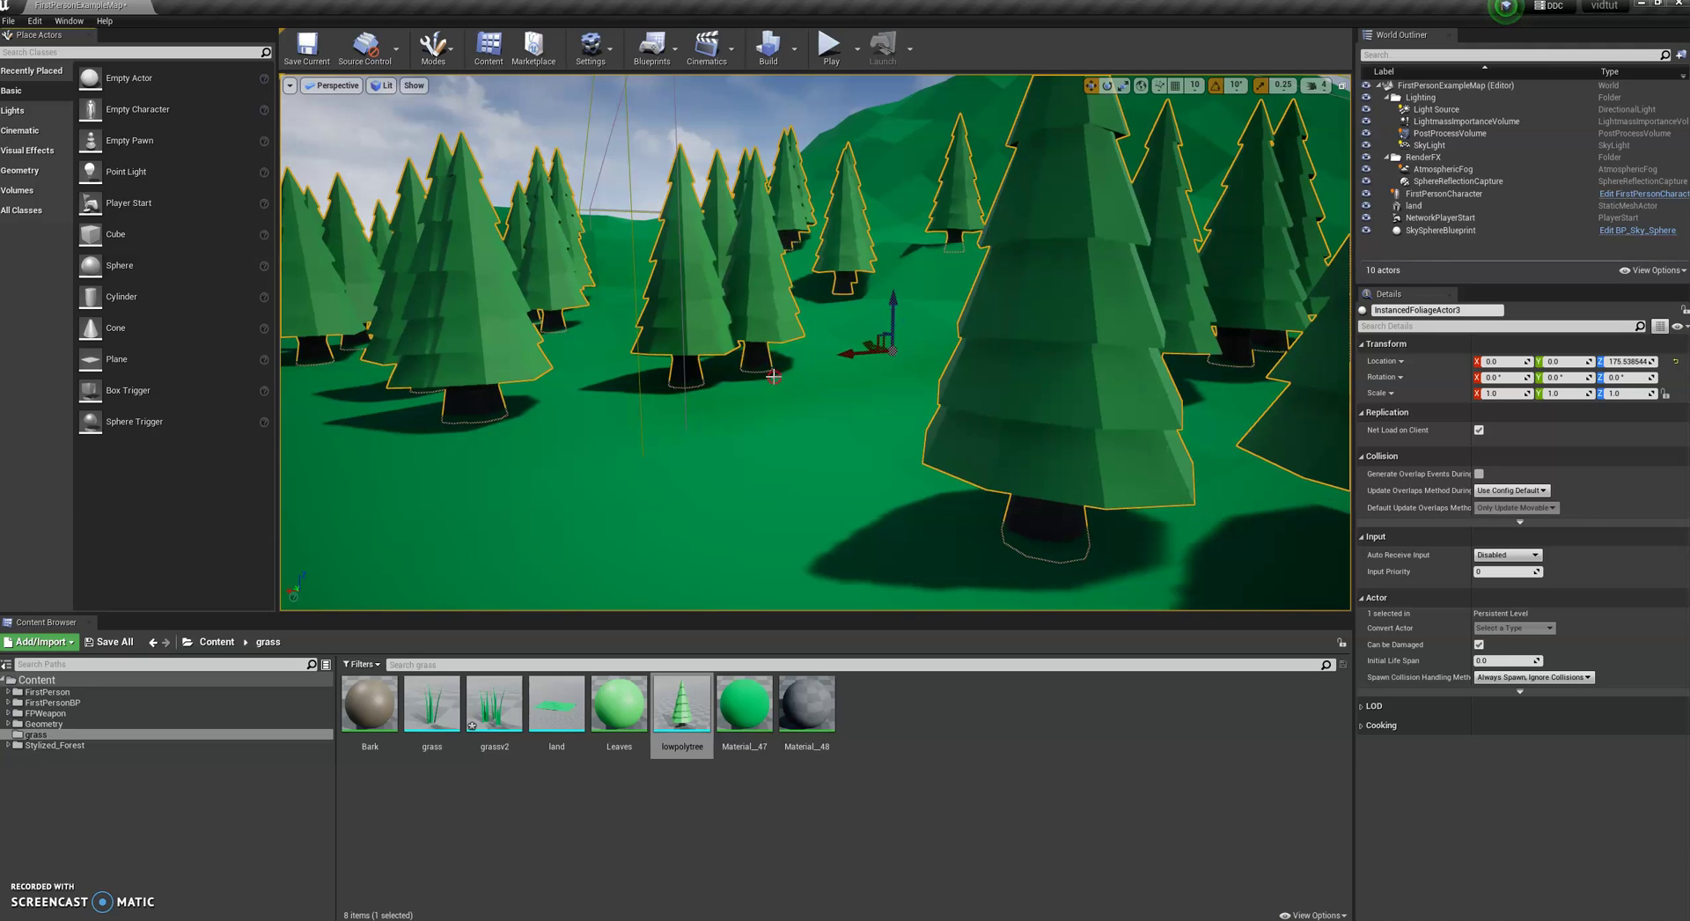
{"action": "key", "text": "s"}
{"action": "right_click_drag", "start_coordinate": [741, 378], "coordinate": [1063, 244]}
{"action": "key", "text": "s"}
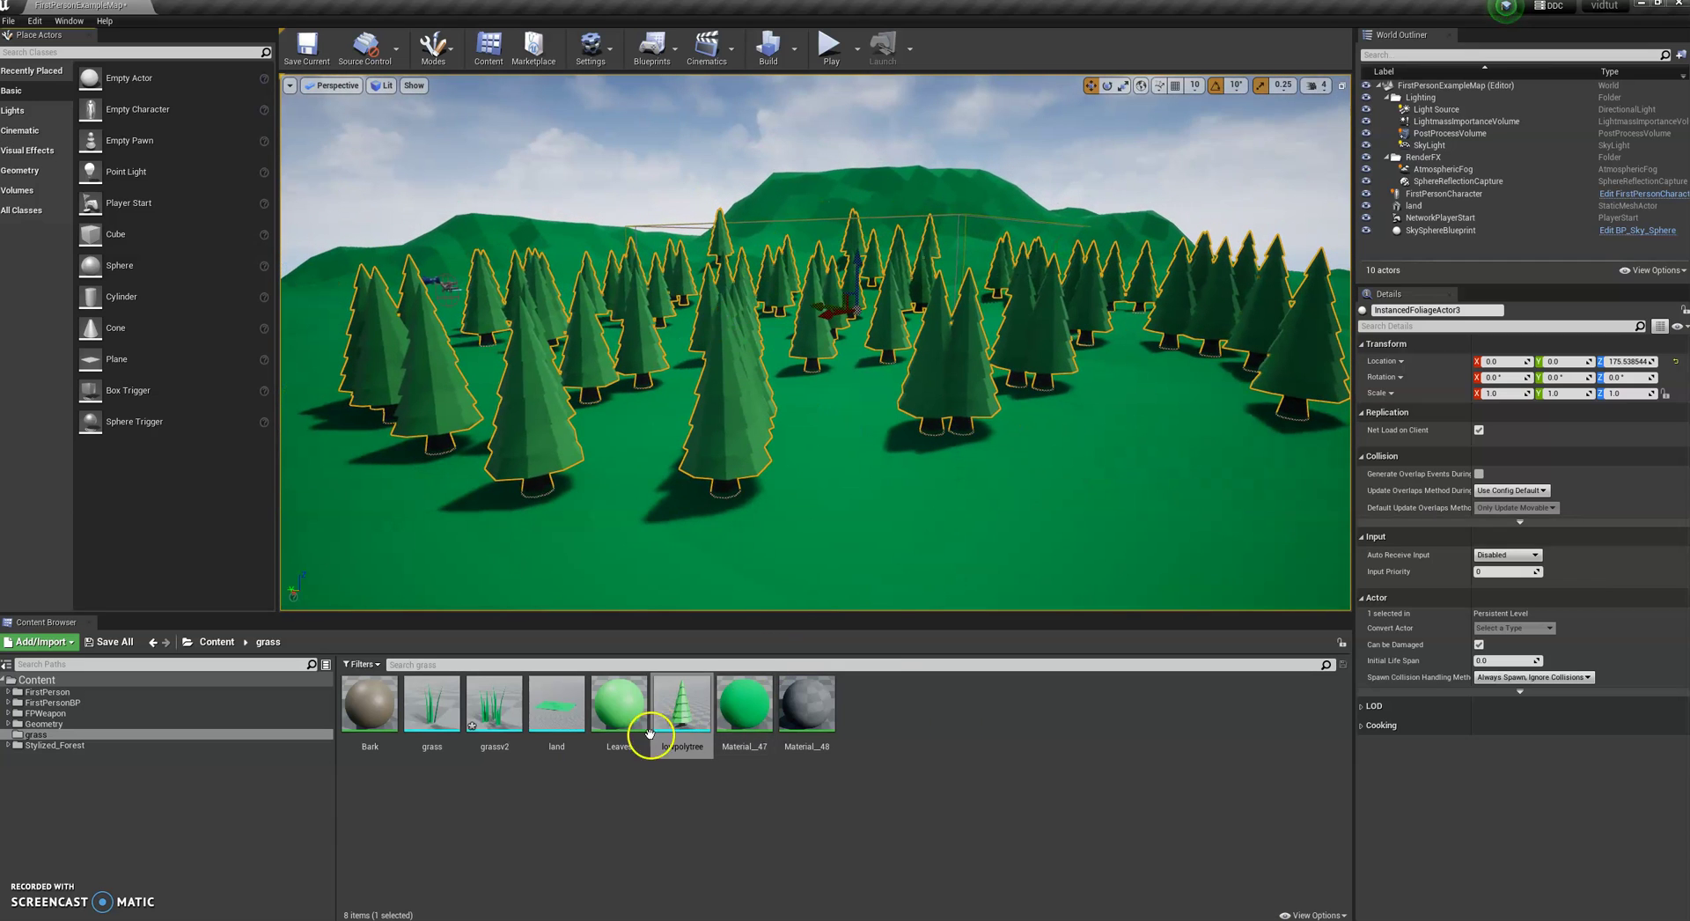
- Return to Foliage mode, add grassv2 as a foliage type and set its density to 400
{"action": "left_click", "coordinate": [437, 51]}
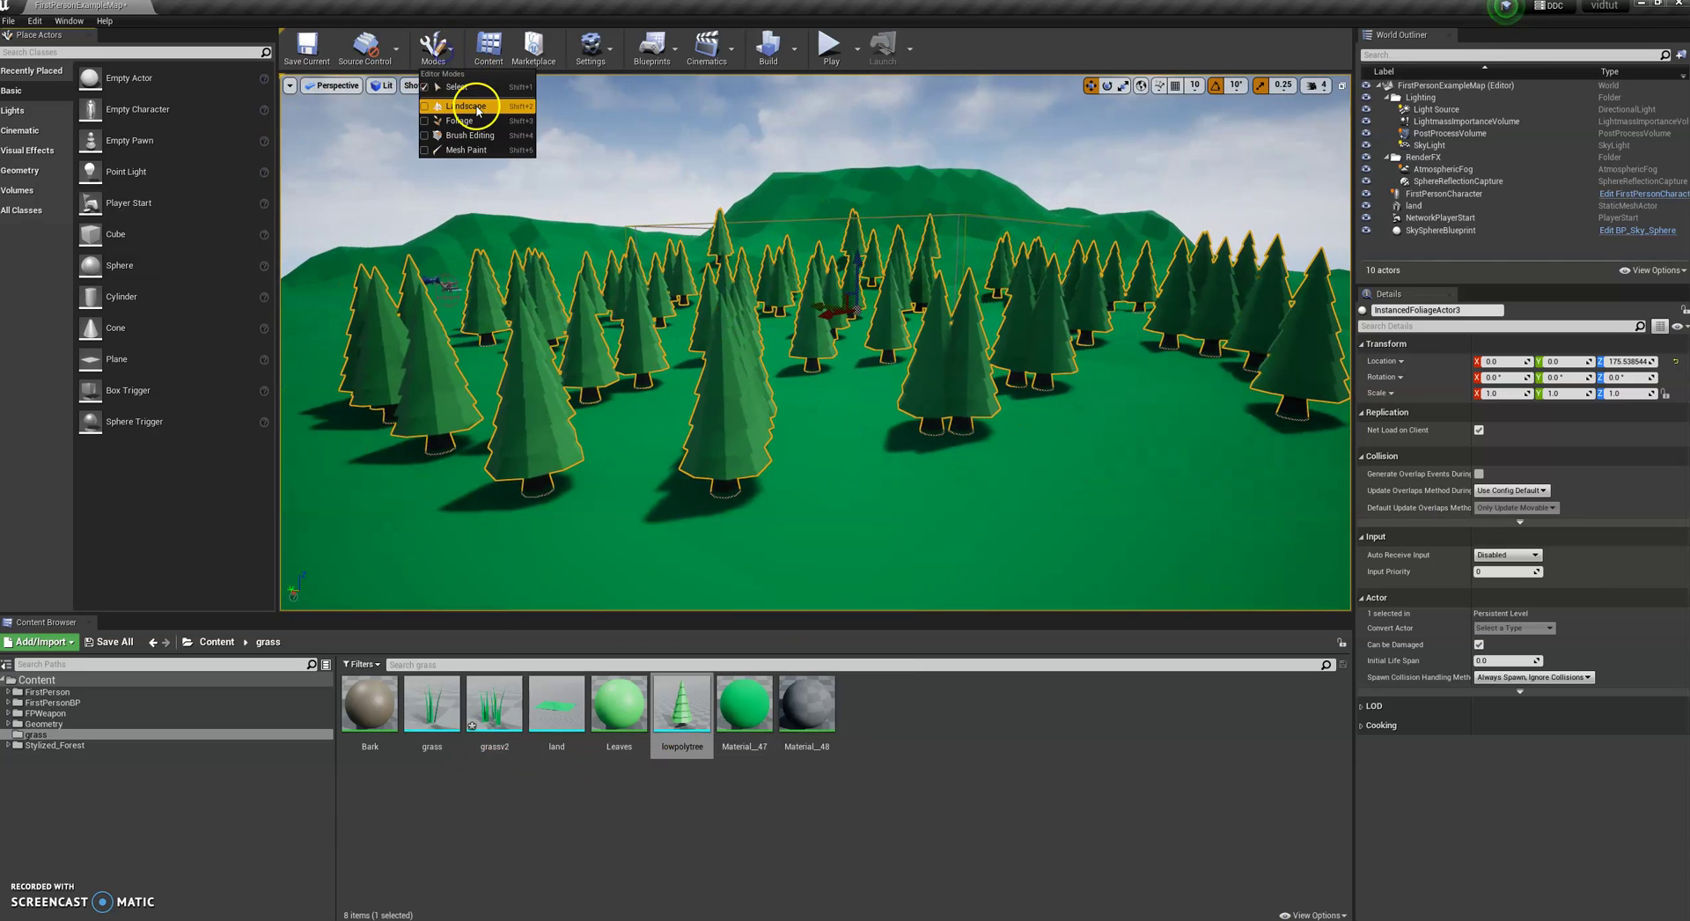
{"action": "left_click", "coordinate": [466, 118]}
{"action": "left_click_drag", "start_coordinate": [497, 708], "coordinate": [152, 196]}
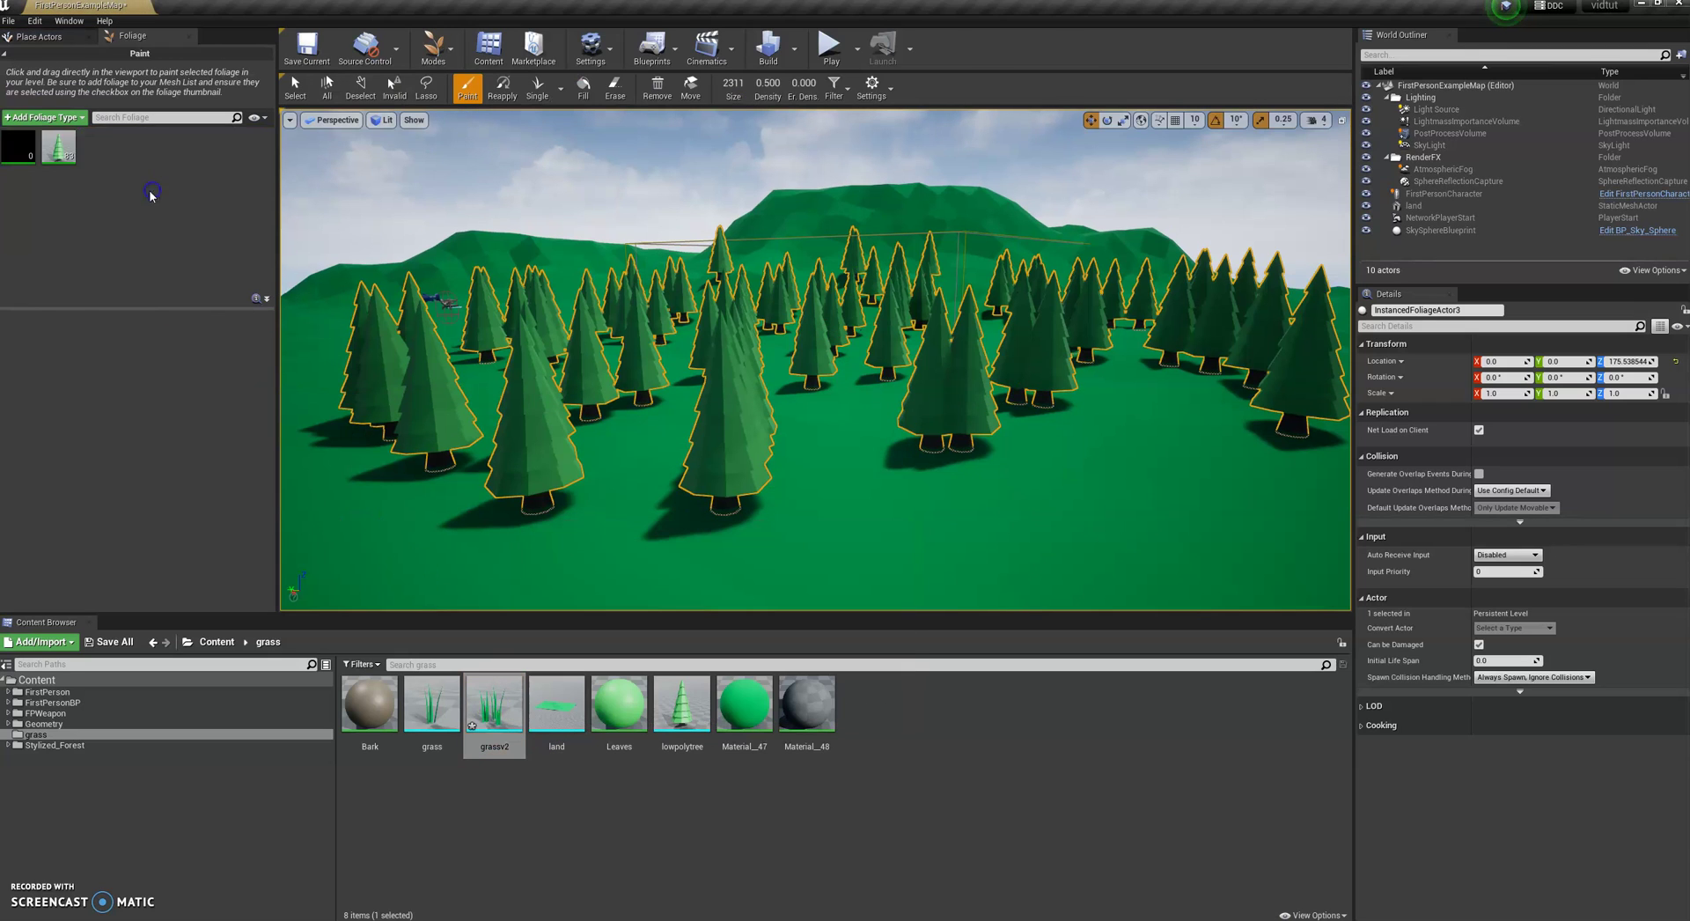
{"action": "left_click", "coordinate": [18, 146]}
{"action": "left_click", "coordinate": [133, 439]}
{"action": "type", "text": "40"}
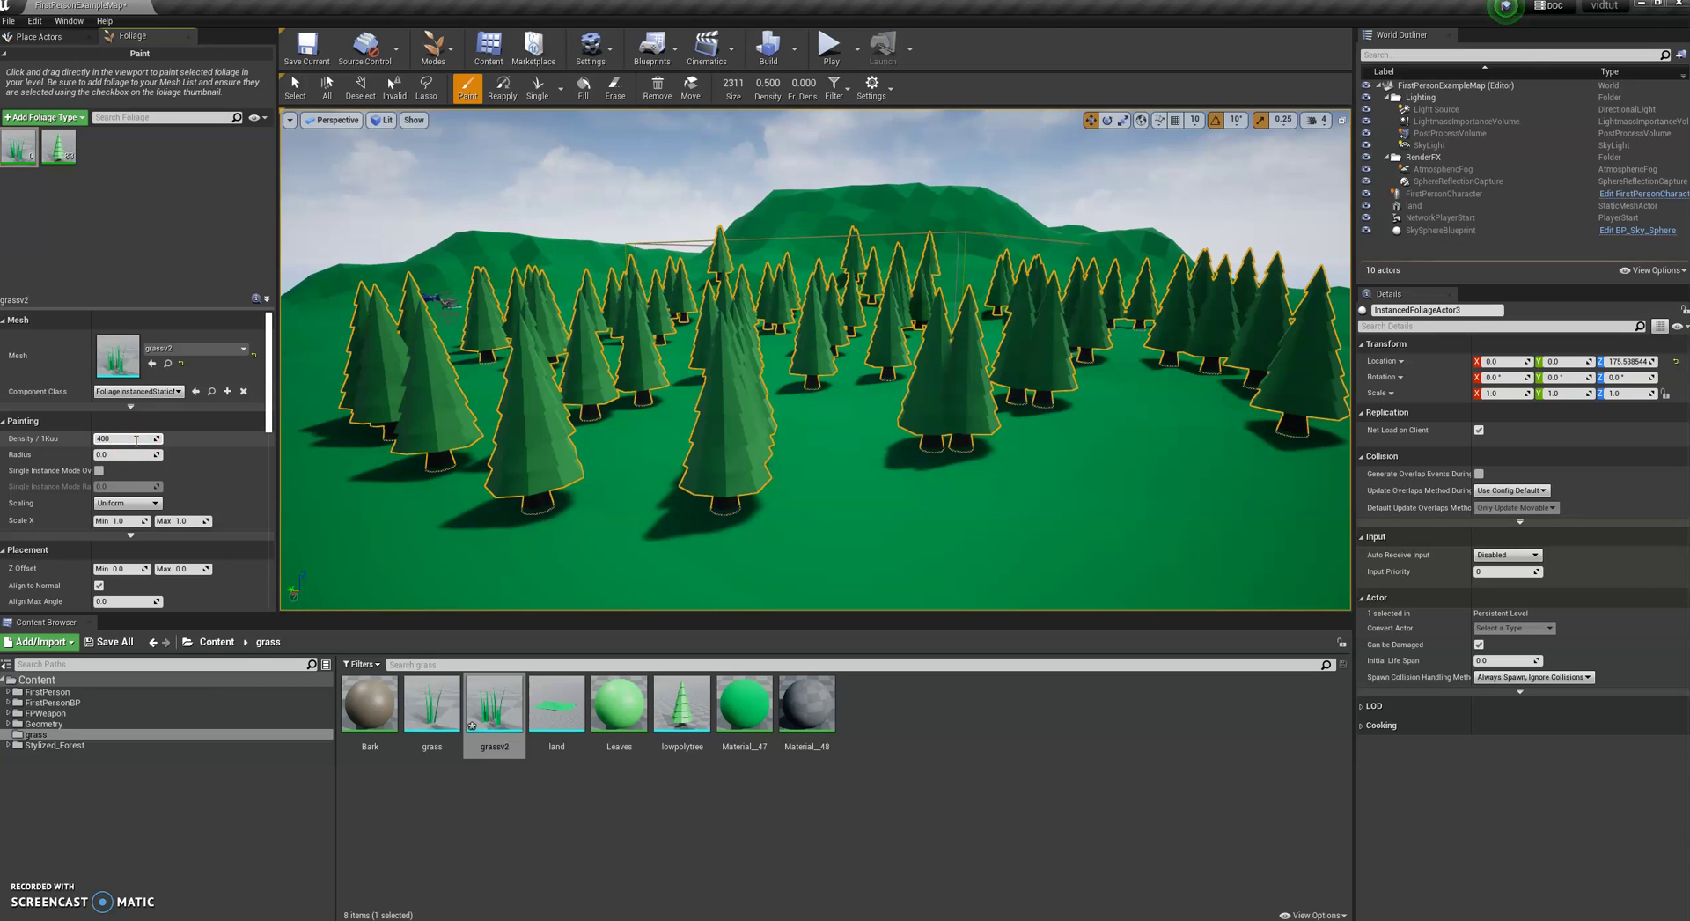
{"action": "type", "text": "0"}
{"action": "key", "text": "Return"}
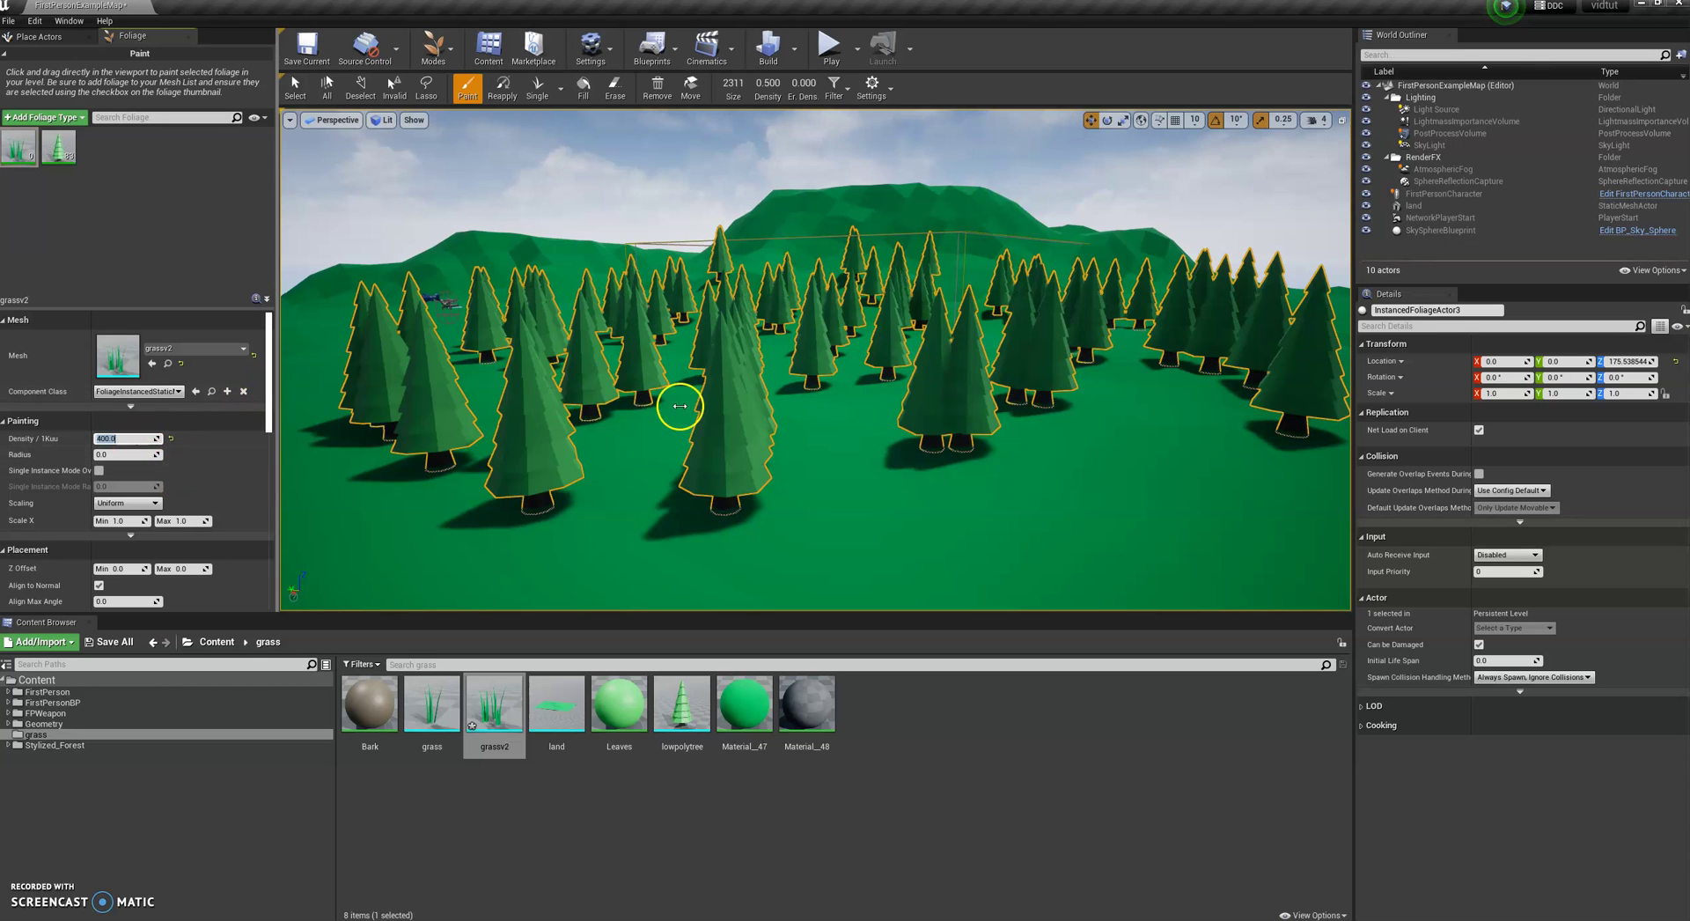
- Paint grassv2 foliage on the ground around and between the raised trees
{"action": "key", "text": "s"}
{"action": "mouse_move", "coordinate": [756, 403]}
{"action": "right_mouse_down"}
{"action": "mouse_move", "coordinate": [773, 426]}
{"action": "mouse_move", "coordinate": [811, 358]}
{"action": "right_mouse_up"}
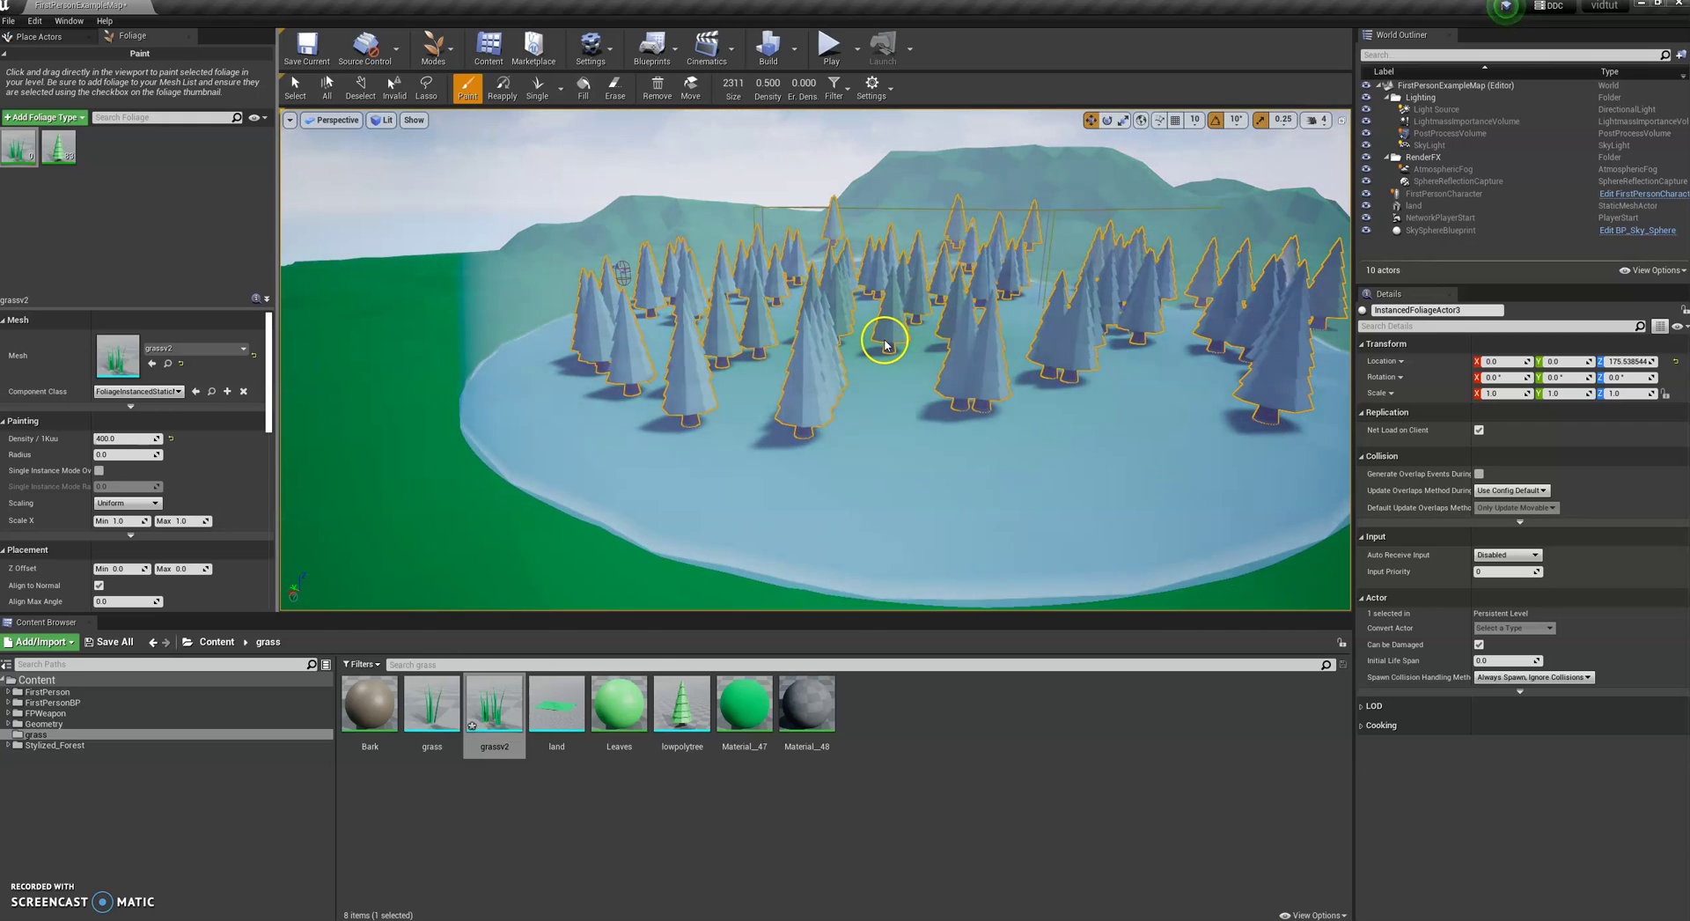
{"action": "mouse_move", "coordinate": [884, 343]}
{"action": "left_mouse_down"}
{"action": "mouse_move", "coordinate": [836, 423]}
{"action": "mouse_move", "coordinate": [769, 475]}
{"action": "mouse_move", "coordinate": [887, 398]}
{"action": "left_mouse_up"}
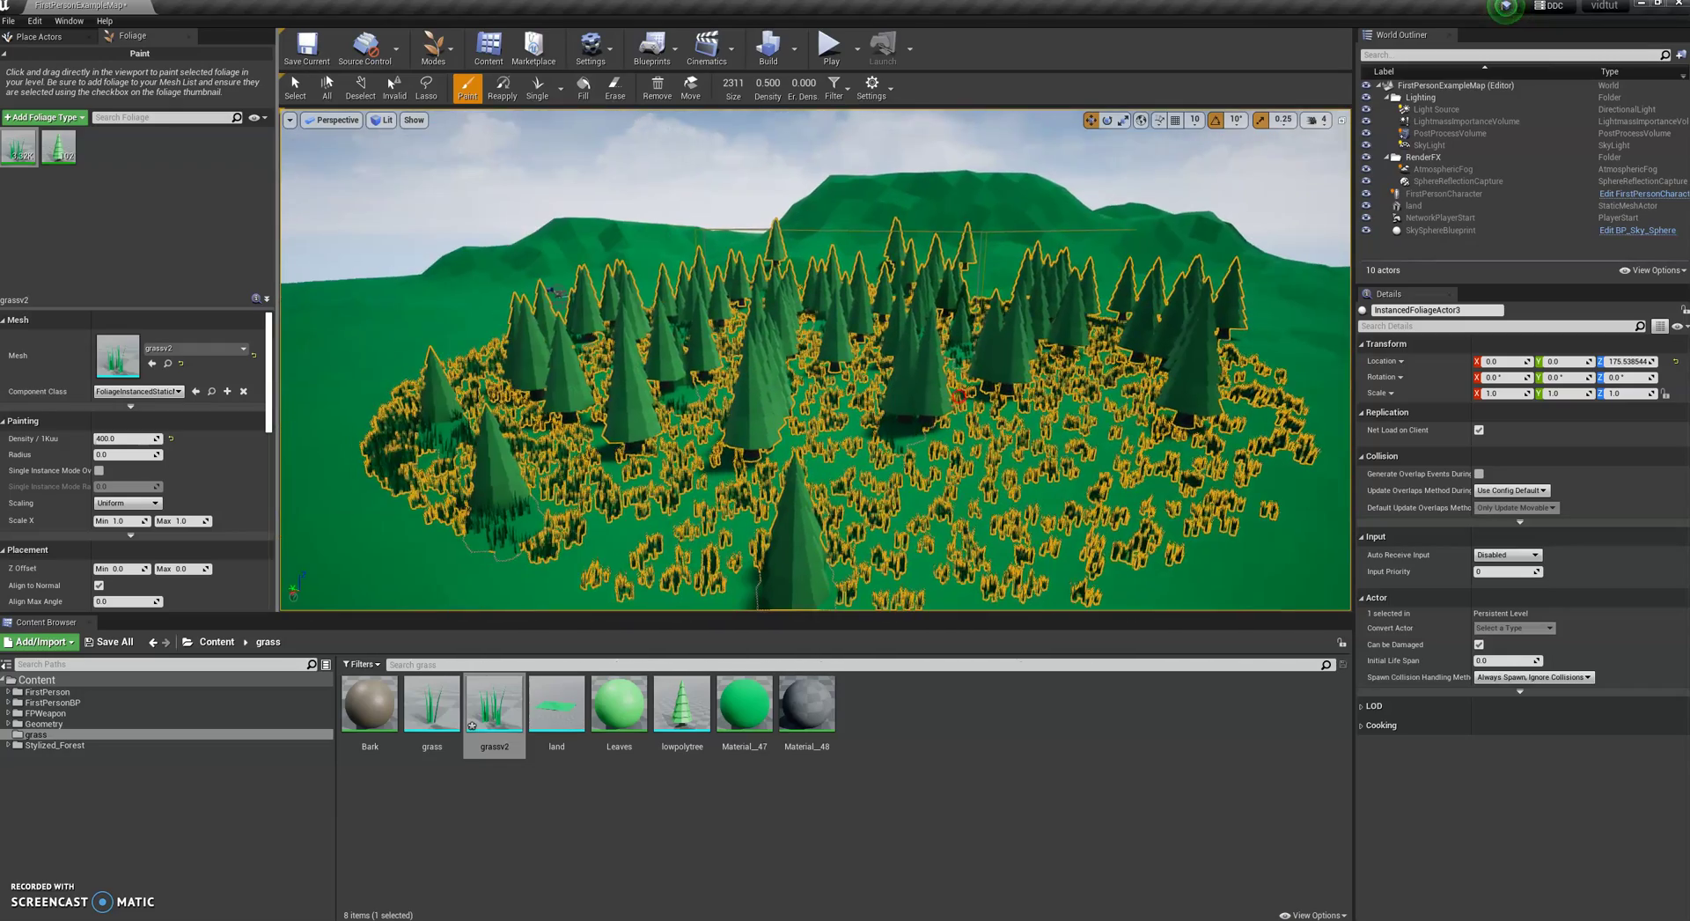
- Play the level in first person to inspect the trees and grass up close, and stop the session
{"action": "left_click", "coordinate": [831, 54]}
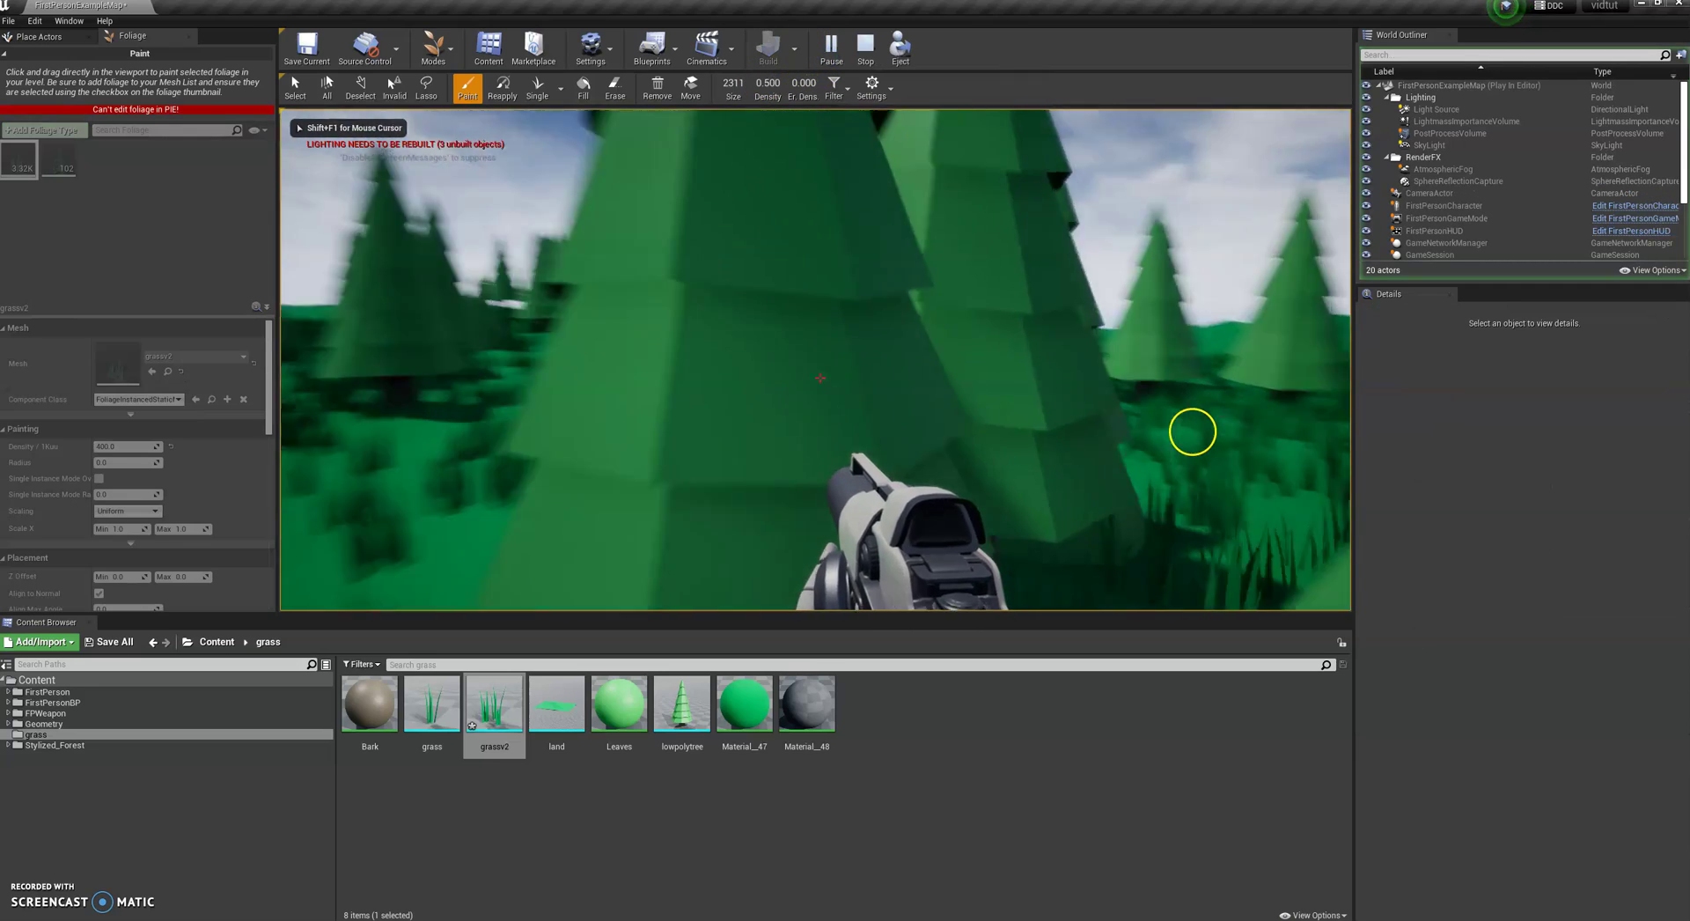
{"action": "left_click", "coordinate": [1297, 385]}
{"action": "left_click", "coordinate": [1310, 420]}
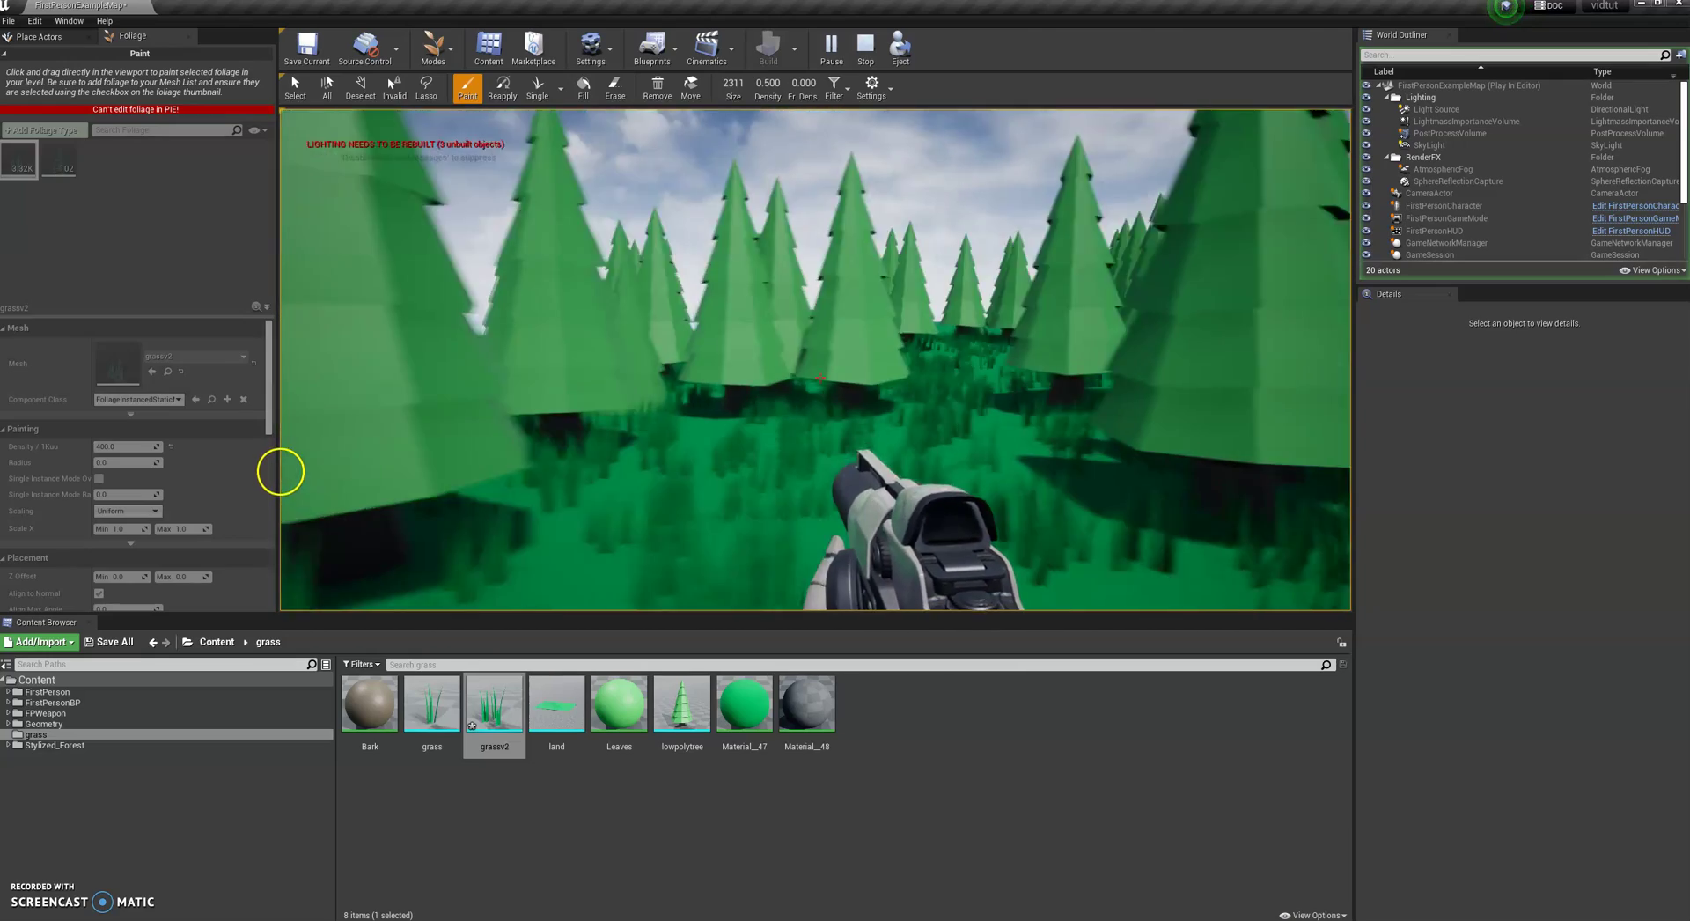
{"action": "key", "text": "Escape"}
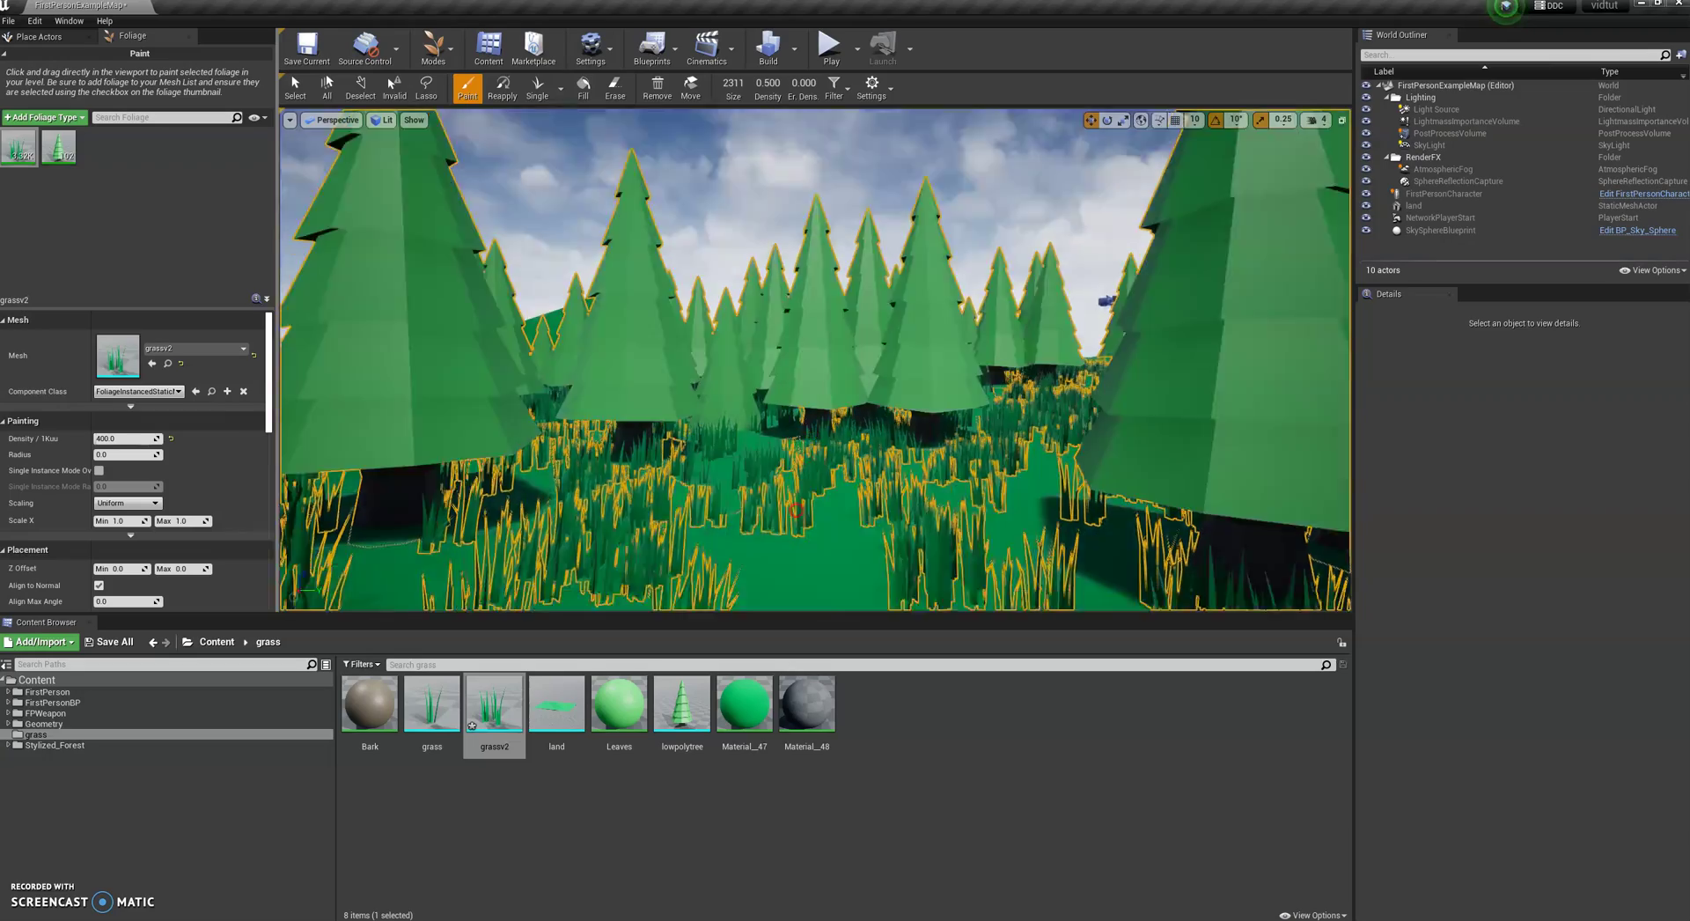